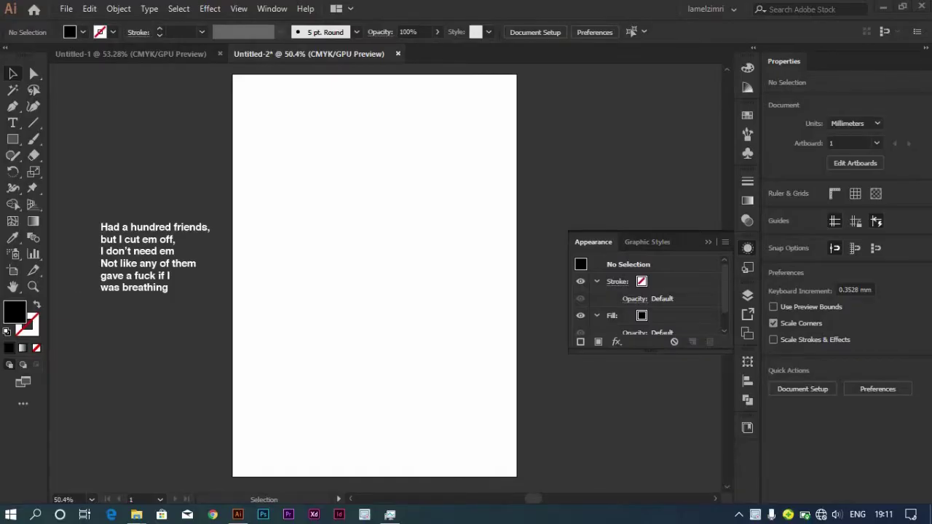
- Type a bold Helvetica capital H on the upper part of the page
{"action": "left_click", "coordinate": [12, 124]}
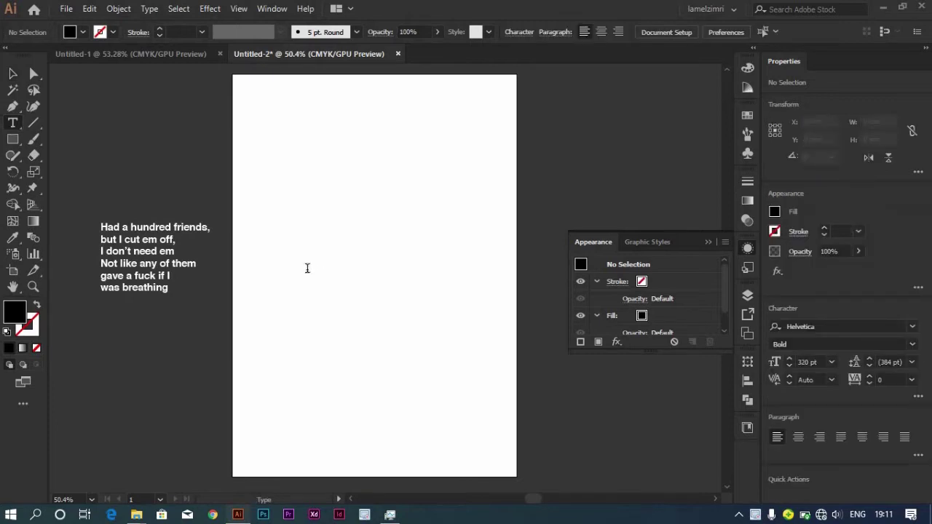
{"action": "left_click", "coordinate": [303, 249]}
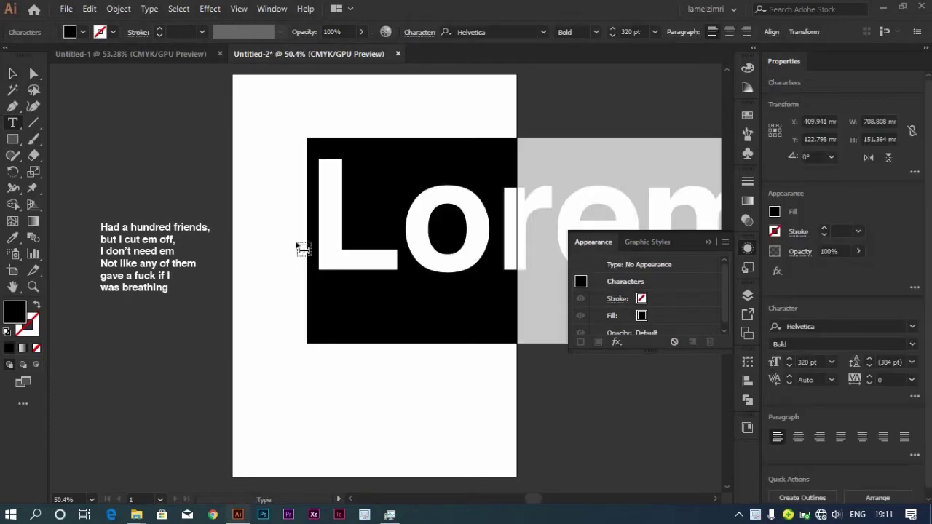
{"action": "type", "text": "H"}
{"action": "key", "text": "Escape"}
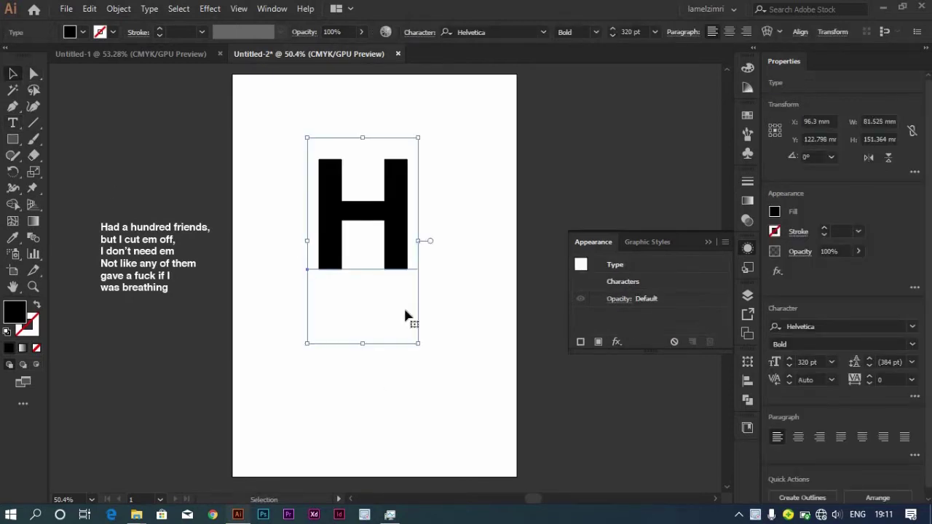
- Enlarge the H to about 540 pt and move it lower on the page
{"action": "left_click_drag", "start_coordinate": [416, 343], "coordinate": [464, 391]}
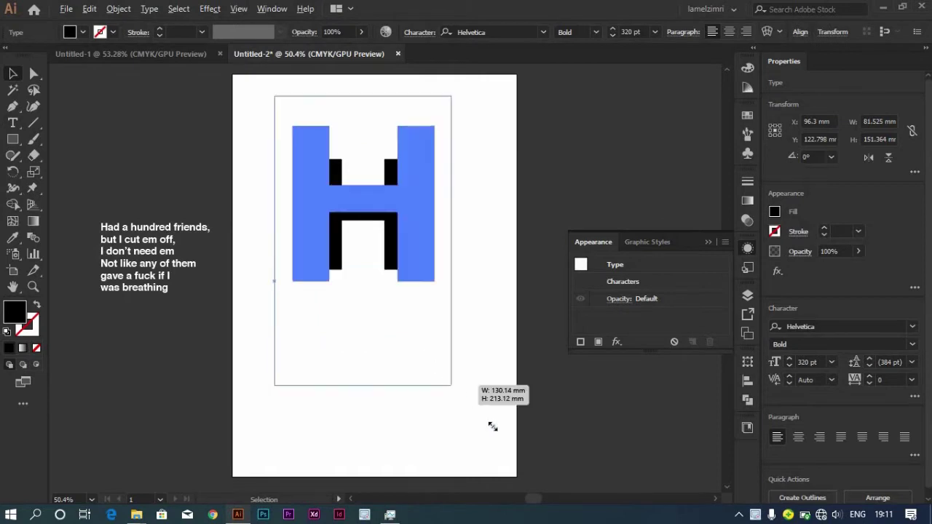
{"action": "left_click", "coordinate": [447, 396]}
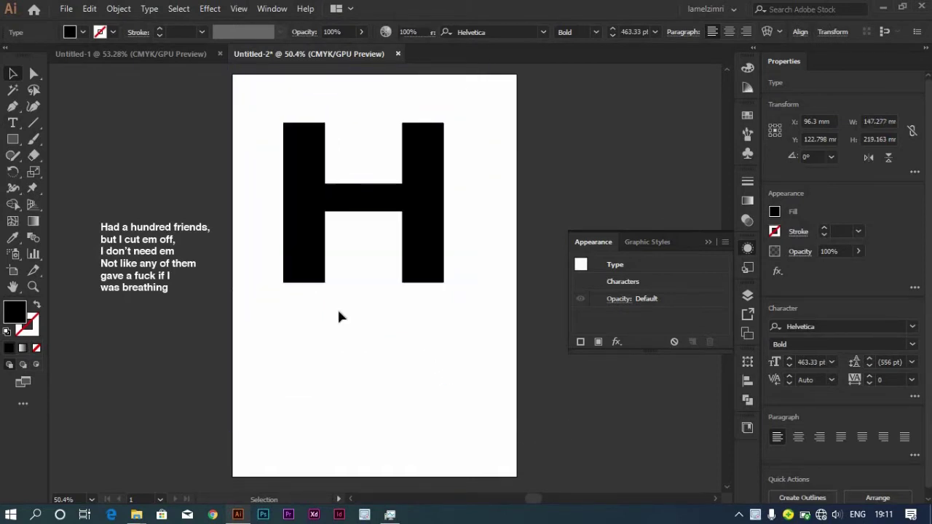
{"action": "key", "text": "ctrl+z"}
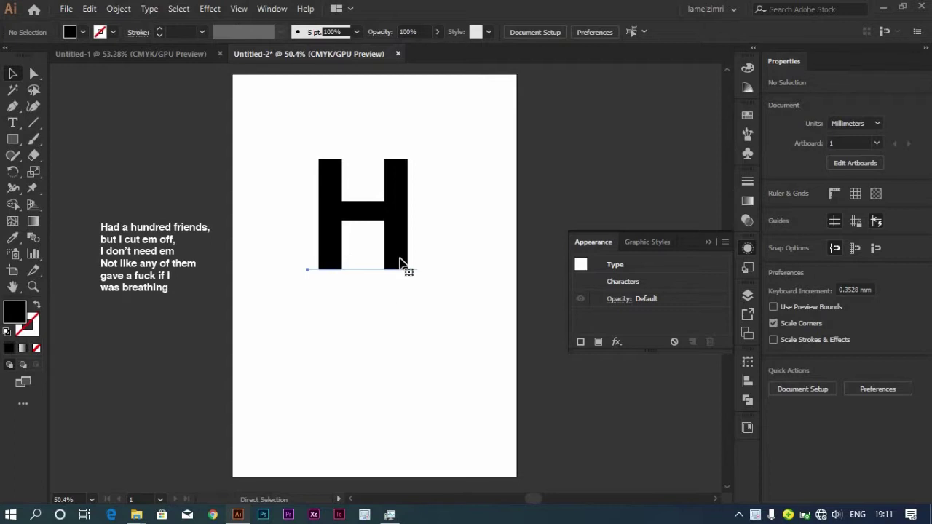
{"action": "left_click", "coordinate": [401, 261]}
{"action": "left_click_drag", "start_coordinate": [420, 240], "coordinate": [495, 240]}
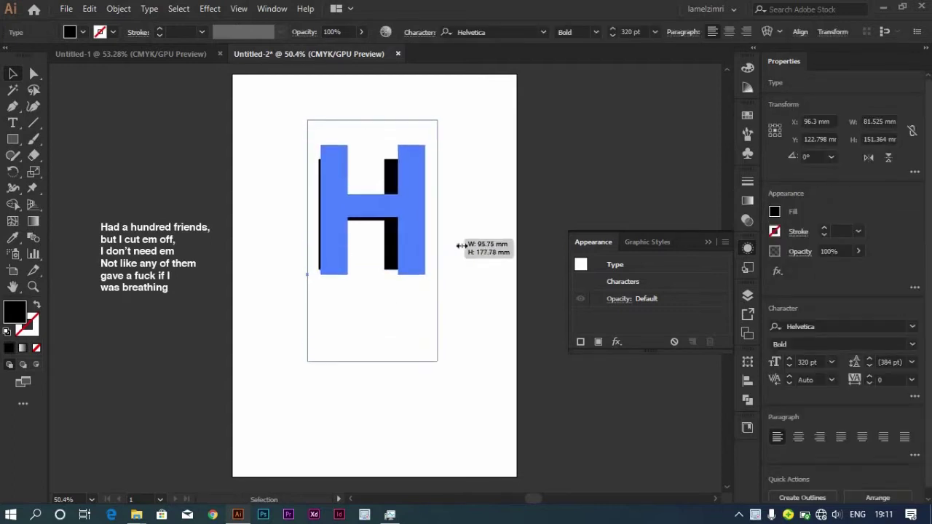
{"action": "left_click_drag", "start_coordinate": [459, 211], "coordinate": [443, 273]}
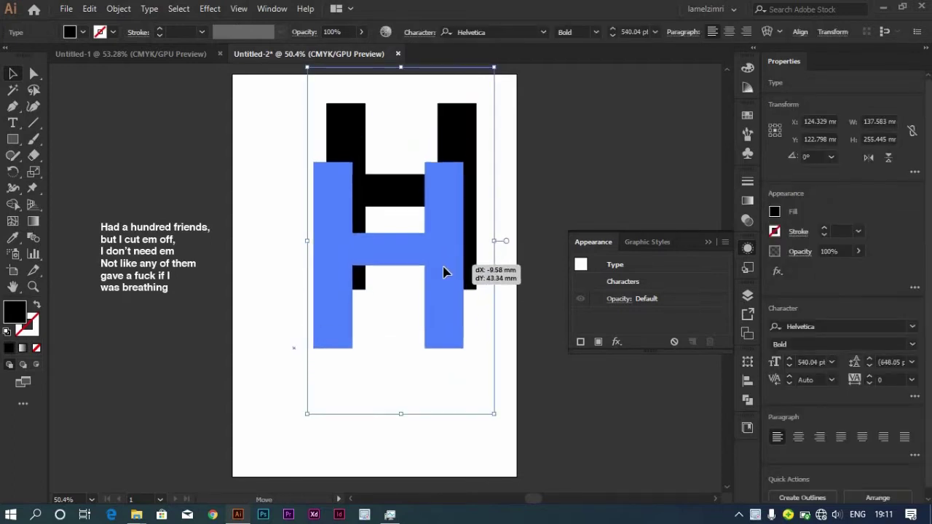
- Apply a 3D Extrude & Bevel effect to the H: Off-Axis Front, 50 pt depth
{"action": "left_click", "coordinate": [211, 8]}
{"action": "left_click", "coordinate": [386, 90]}
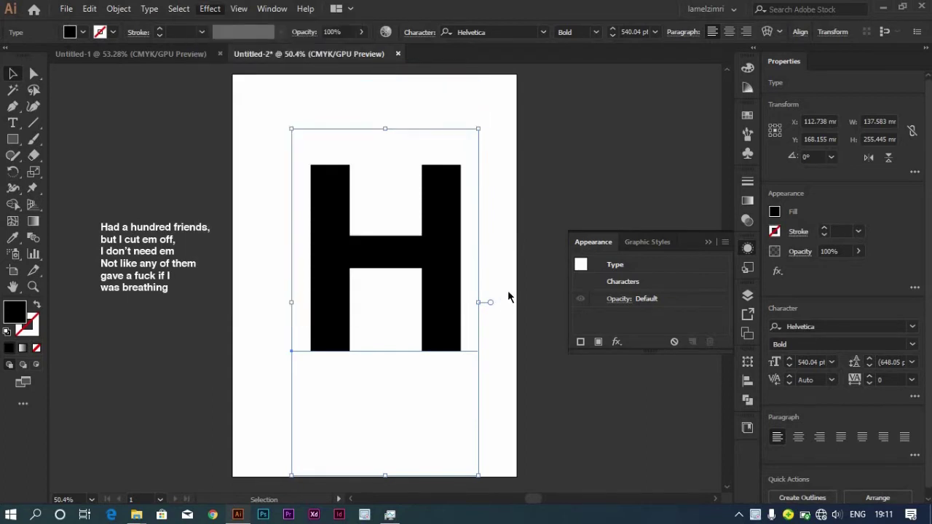
{"action": "left_click", "coordinate": [639, 367]}
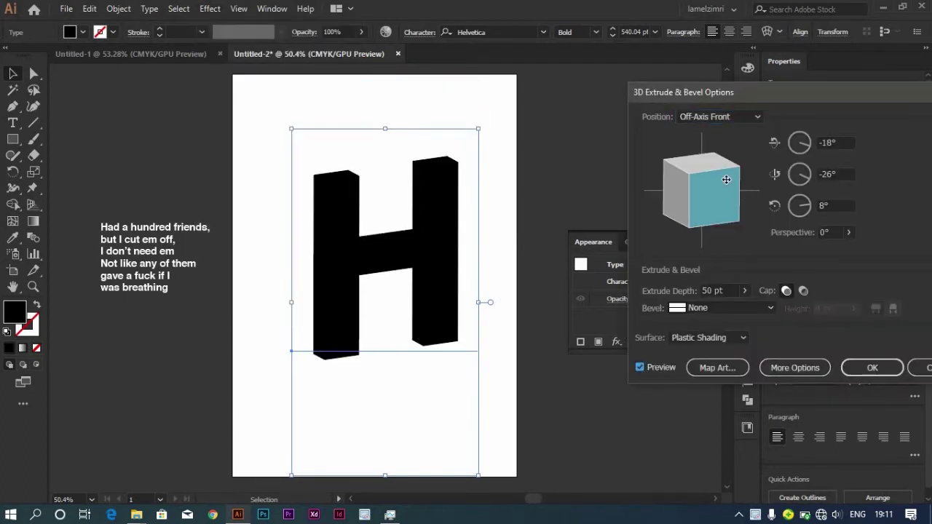
{"action": "left_click", "coordinate": [744, 290]}
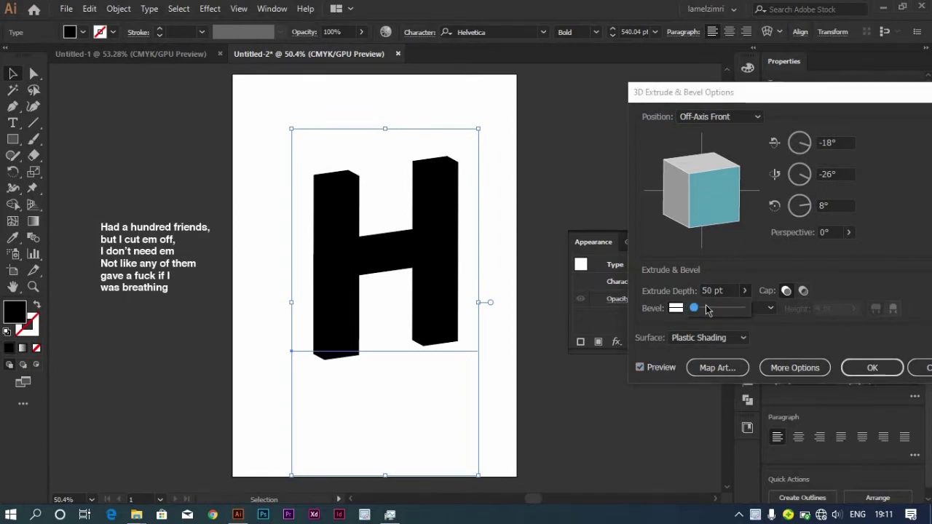
{"action": "left_click", "coordinate": [655, 312]}
{"action": "left_click", "coordinate": [872, 367]}
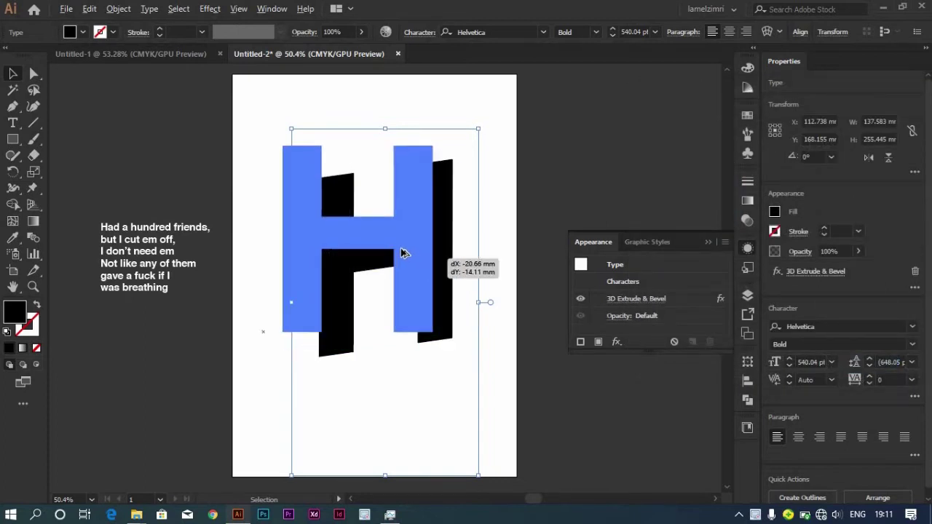
- Duplicate the 3D H, placing the copy up and to the left
{"action": "left_click_drag", "start_coordinate": [449, 283], "coordinate": [391, 246]}
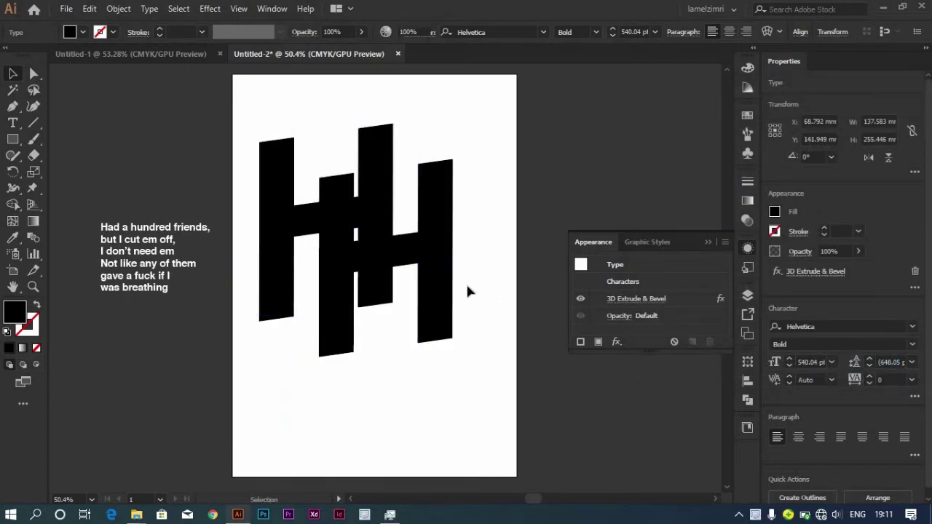
{"action": "left_click_drag", "start_coordinate": [438, 278], "coordinate": [466, 304]}
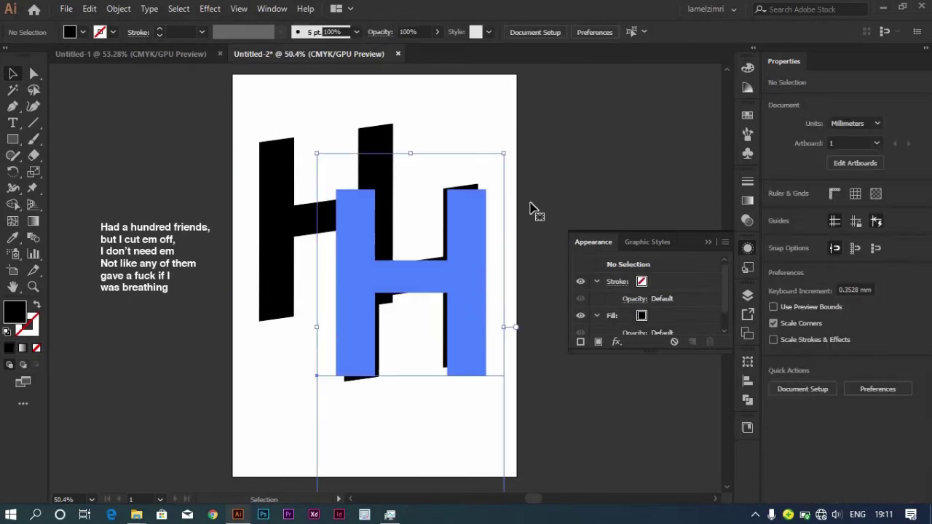
{"action": "key", "text": "ctrl+z"}
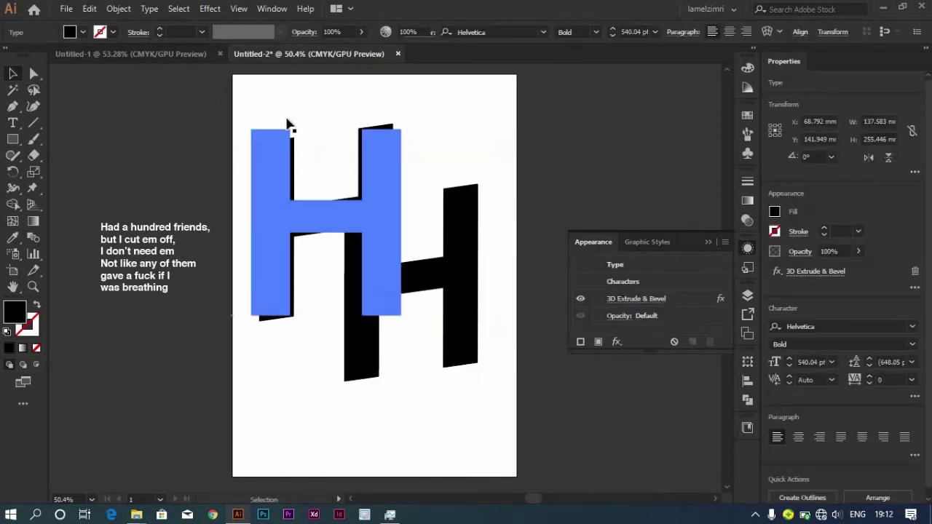
{"action": "left_click", "coordinate": [526, 138]}
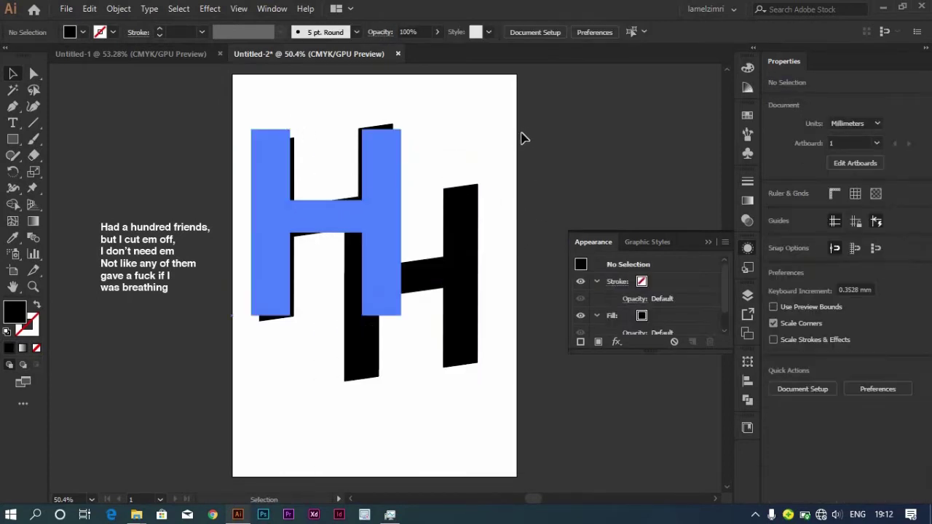
- Give the upper-left H a white fill with the Eyedropper so it reads pale grey
{"action": "left_click", "coordinate": [288, 219]}
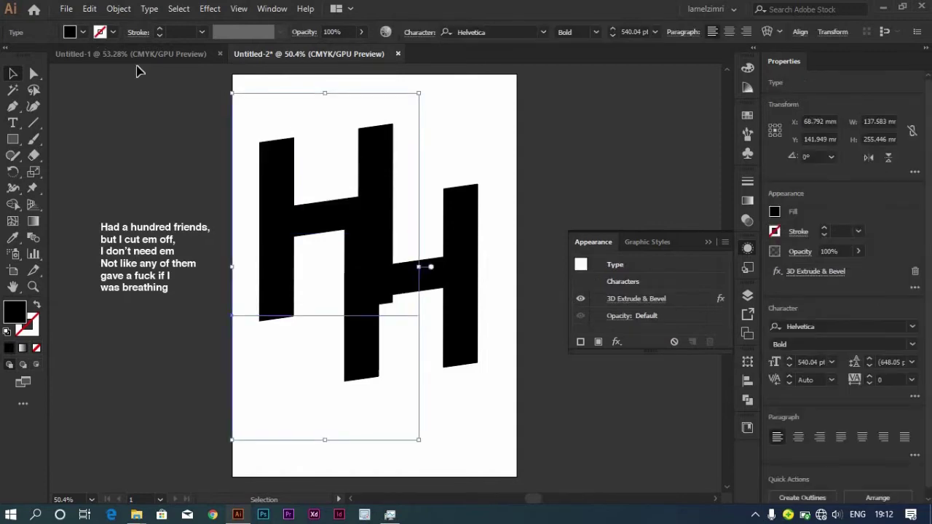
{"action": "key", "text": "i"}
{"action": "left_click", "coordinate": [313, 146]}
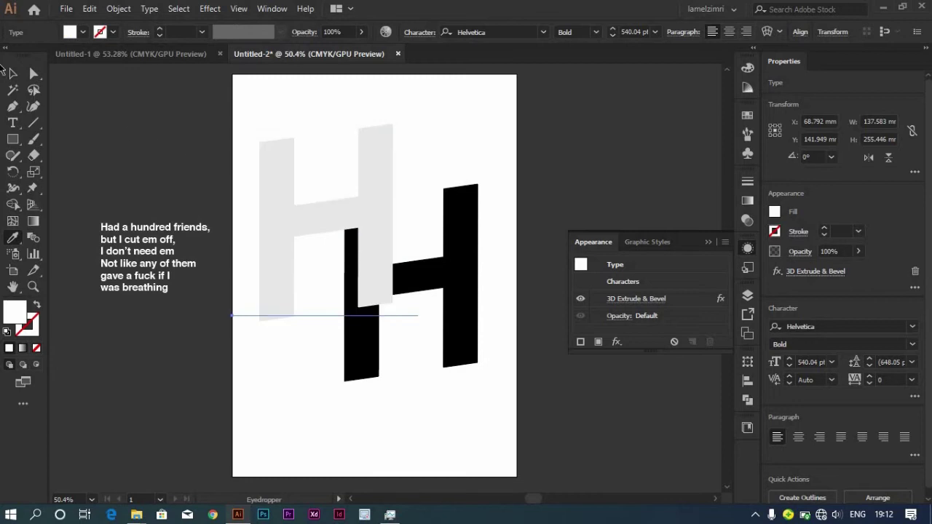
{"action": "left_click", "coordinate": [11, 74]}
{"action": "left_click_drag", "start_coordinate": [441, 158], "coordinate": [505, 163]}
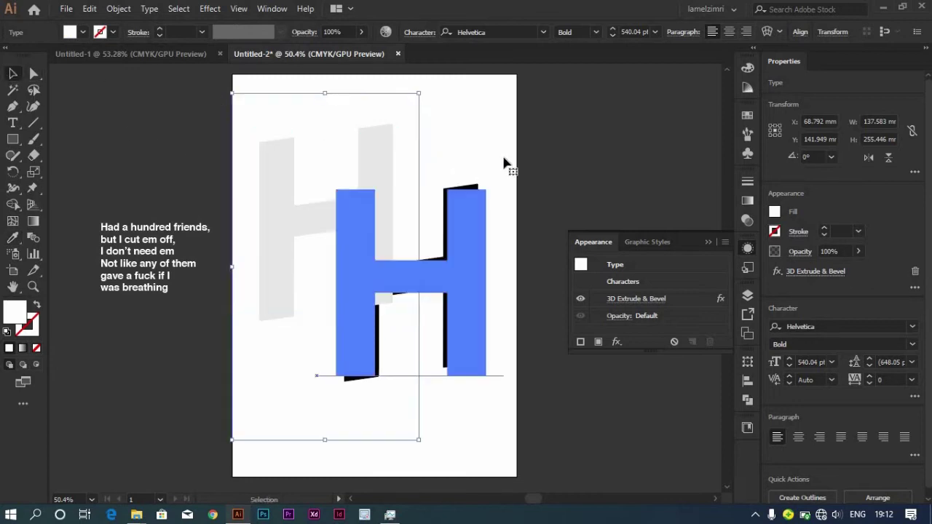
{"action": "mouse_move", "coordinate": [260, 104]}
{"action": "left_mouse_down"}
{"action": "mouse_move", "coordinate": [255, 89]}
{"action": "mouse_move", "coordinate": [224, 98]}
{"action": "left_mouse_up"}
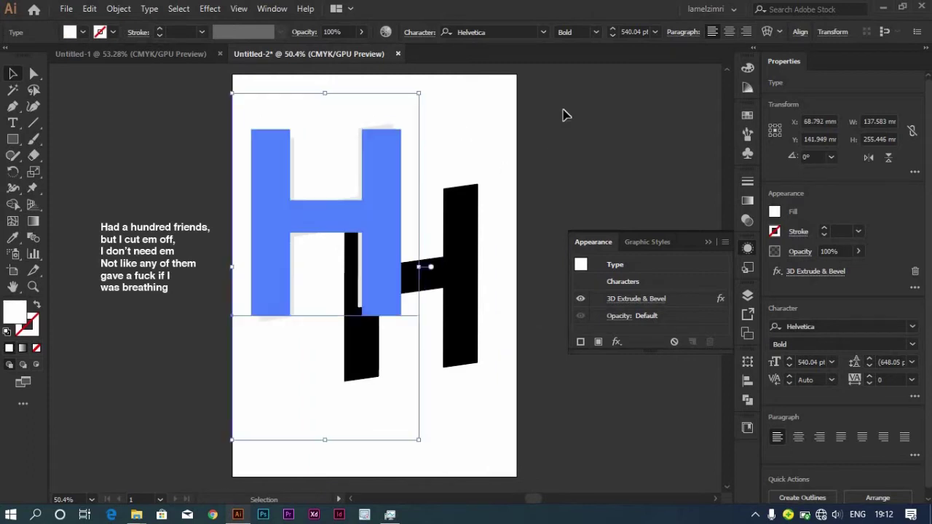
- Shift the pale H slightly toward the lower right
{"action": "left_click", "coordinate": [561, 417]}
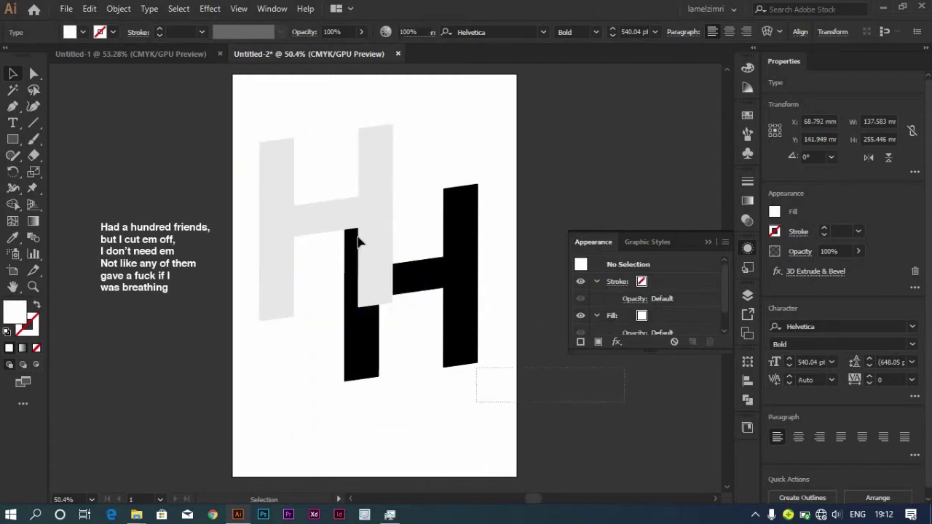
{"action": "left_click", "coordinate": [258, 164]}
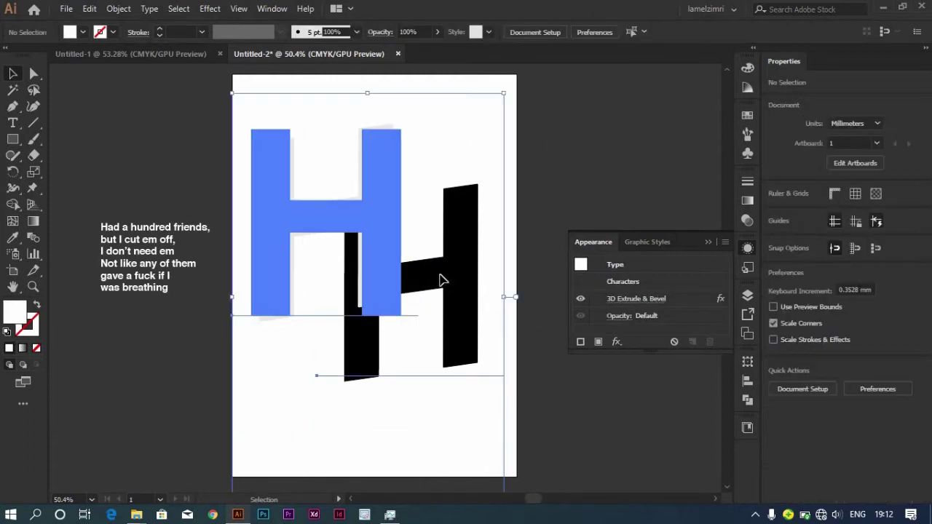
{"action": "left_click_drag", "start_coordinate": [442, 280], "coordinate": [474, 279]}
{"action": "right_click", "coordinate": [474, 278]}
{"action": "mouse_move", "coordinate": [507, 190]}
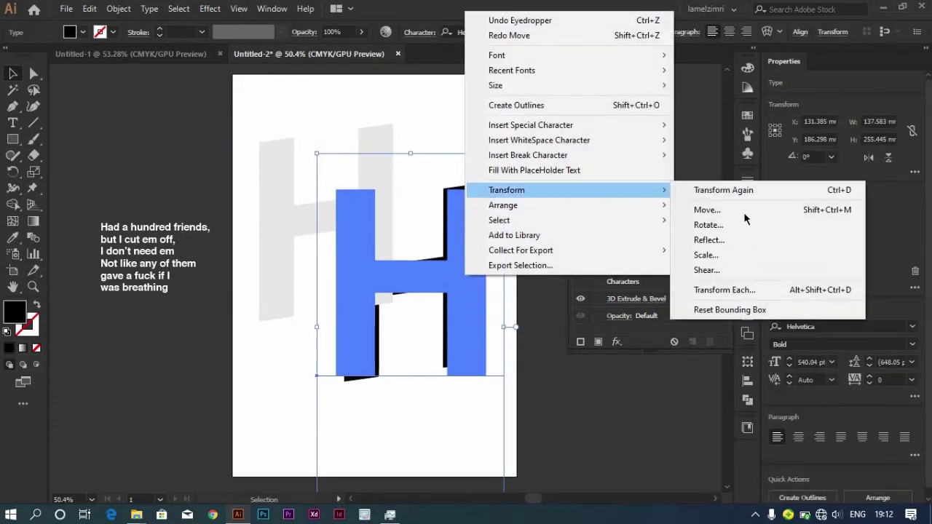
- Select the pale and black H shapes together and make a blend between them
{"action": "left_click", "coordinate": [718, 204]}
{"action": "left_click", "coordinate": [227, 113]}
{"action": "left_click", "coordinate": [444, 251]}
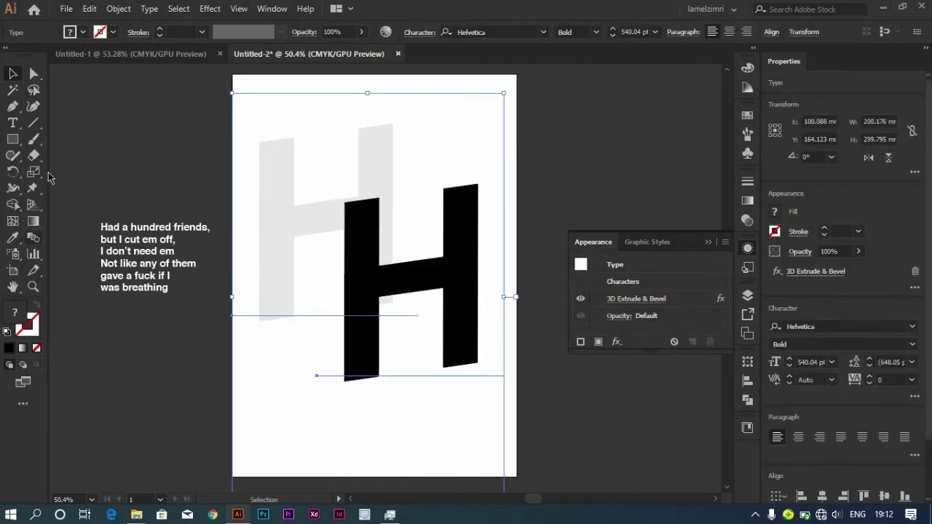
{"action": "left_click", "coordinate": [118, 9]}
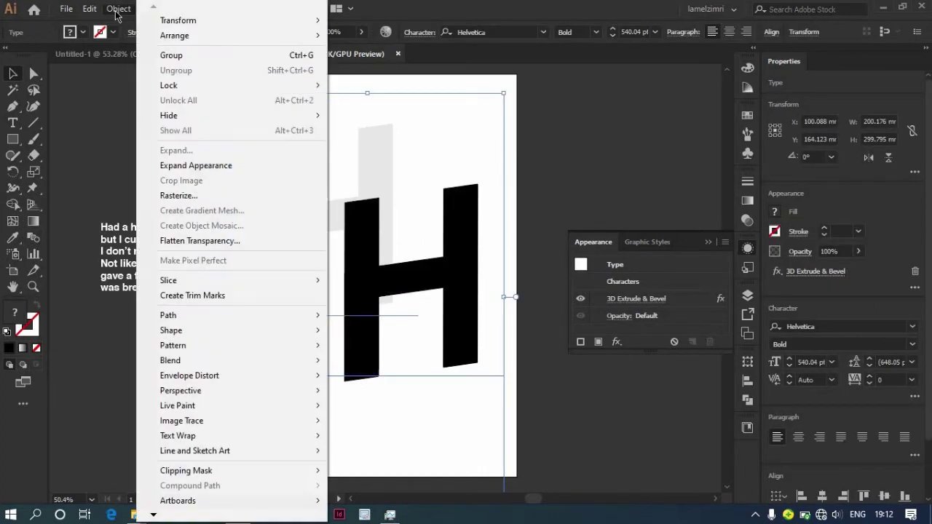
{"action": "mouse_move", "coordinate": [170, 360]}
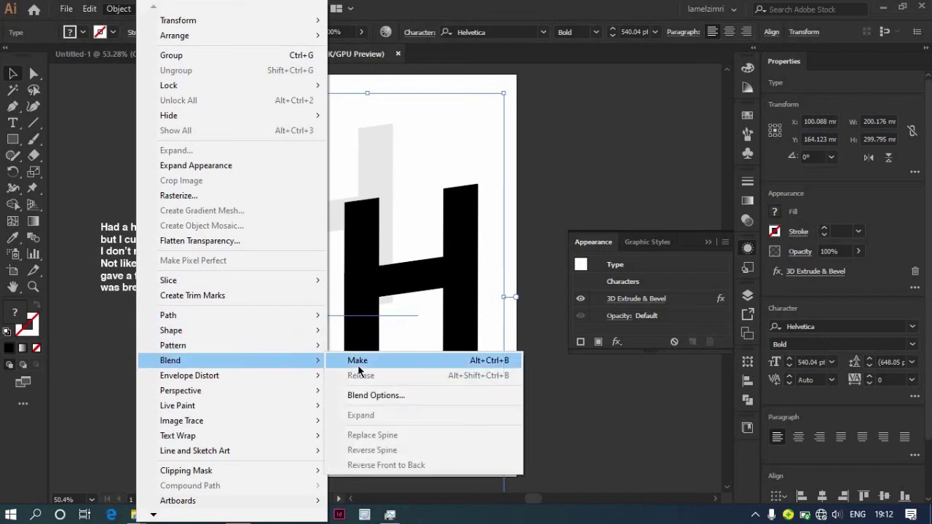
{"action": "left_click", "coordinate": [358, 361]}
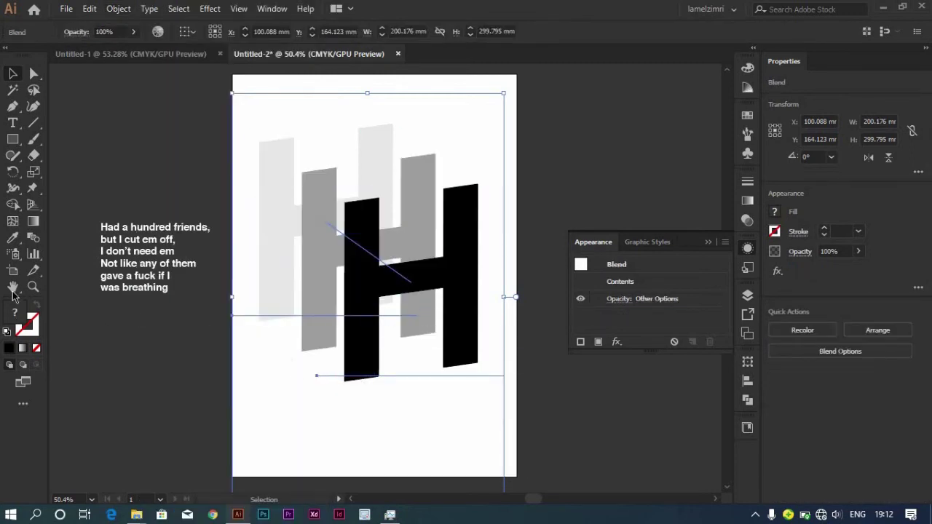
- Set the blend spacing to 60 specified steps, then nudge the front H lower
{"action": "double_click", "coordinate": [33, 237]}
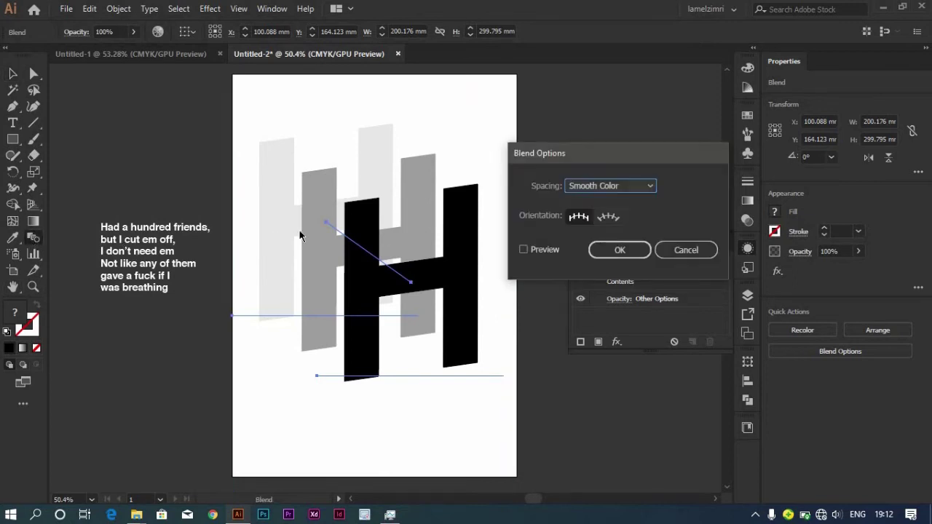
{"action": "left_click", "coordinate": [523, 250]}
{"action": "left_click", "coordinate": [610, 185]}
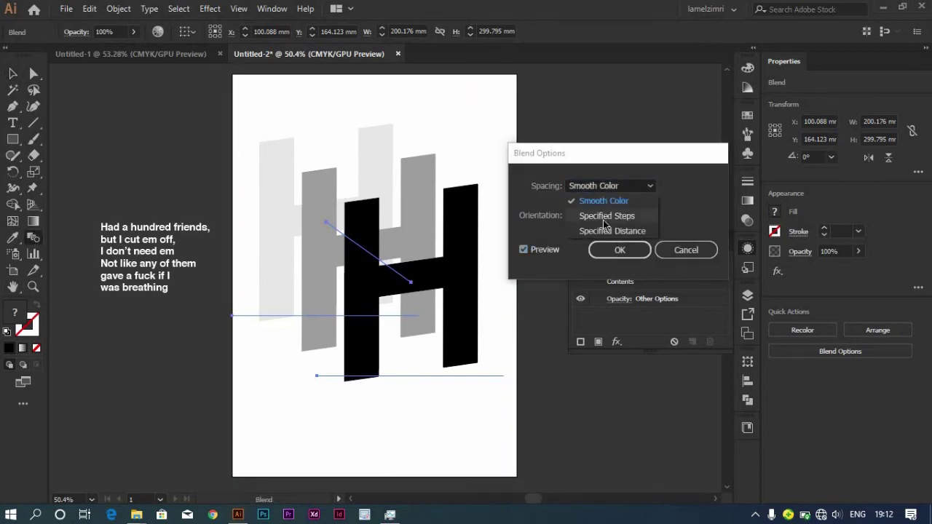
{"action": "left_click", "coordinate": [597, 214]}
{"action": "type", "text": "50"}
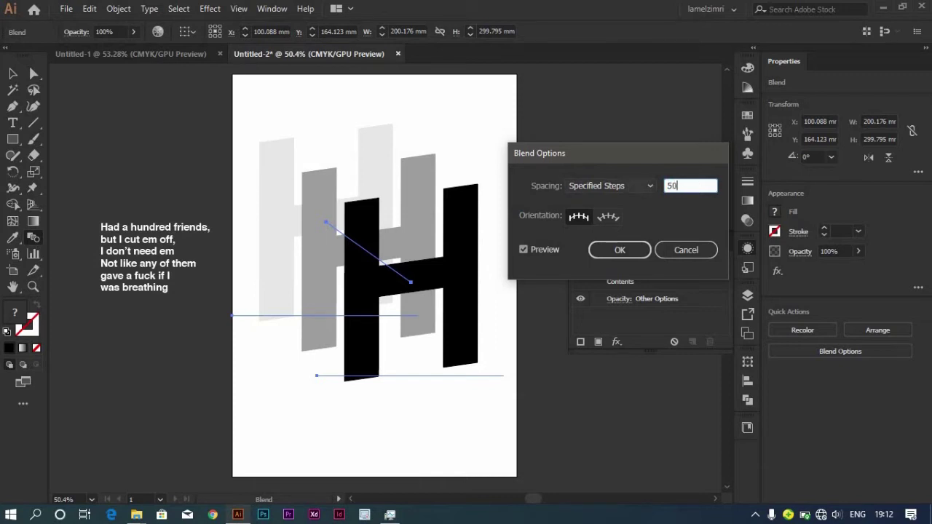
{"action": "key", "text": "Tab"}
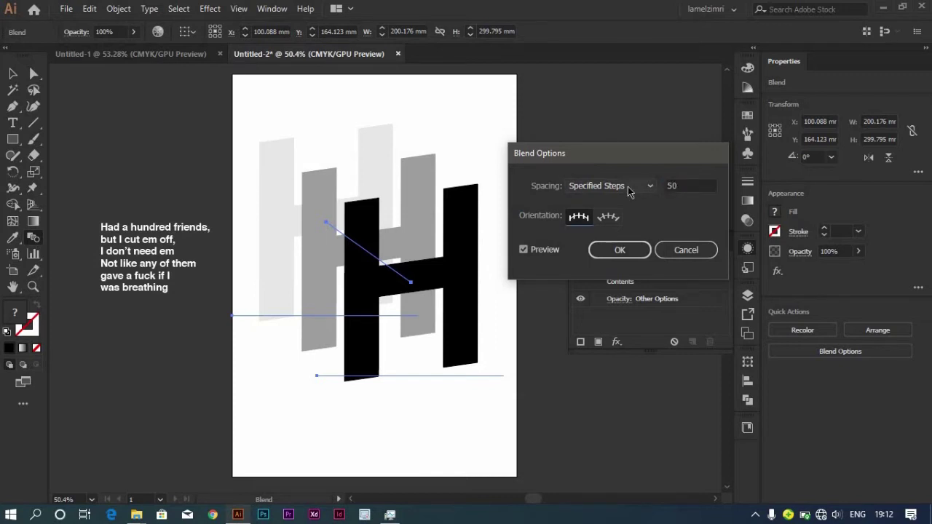
{"action": "key", "text": "shift+Tab"}
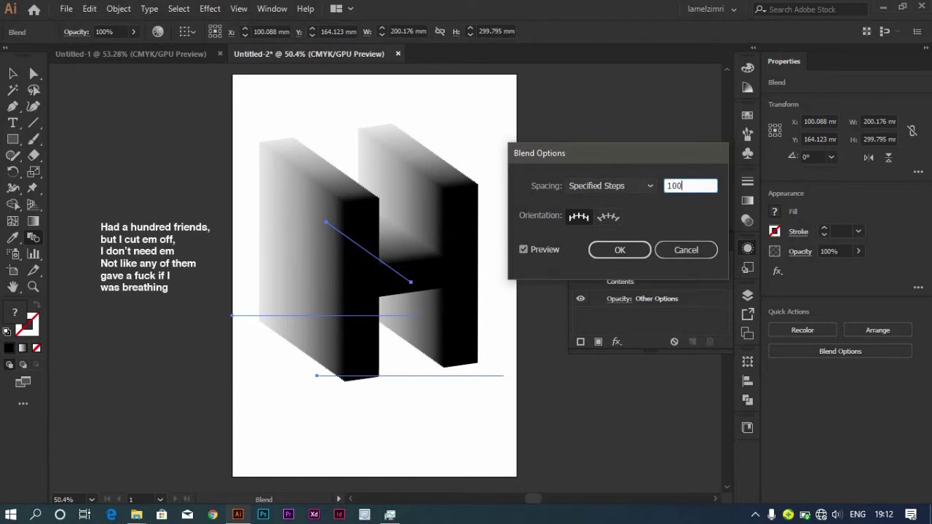
{"action": "key", "text": "Tab"}
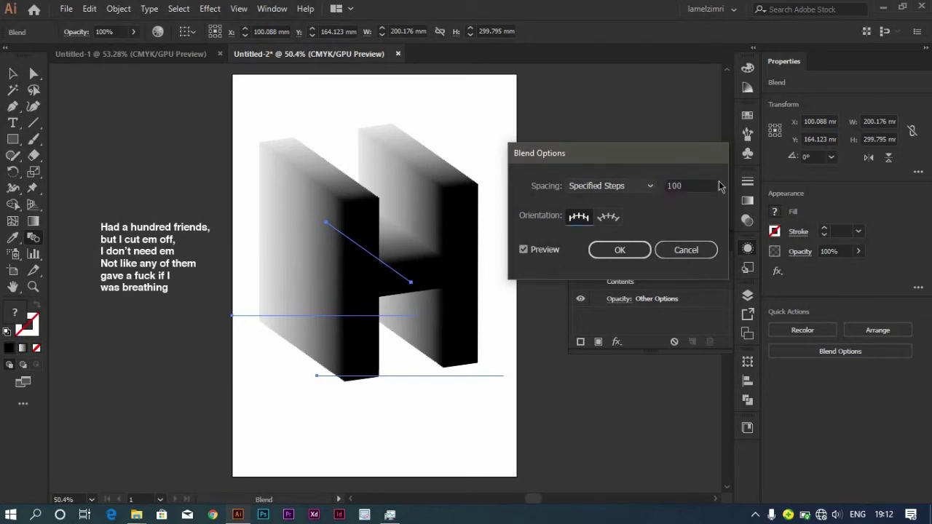
{"action": "key", "text": "shift+Tab"}
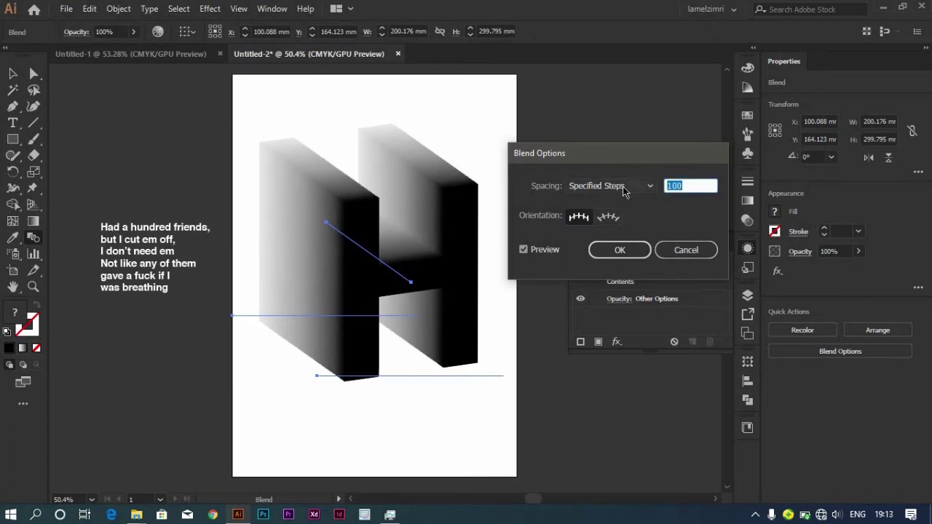
{"action": "left_click", "coordinate": [619, 250]}
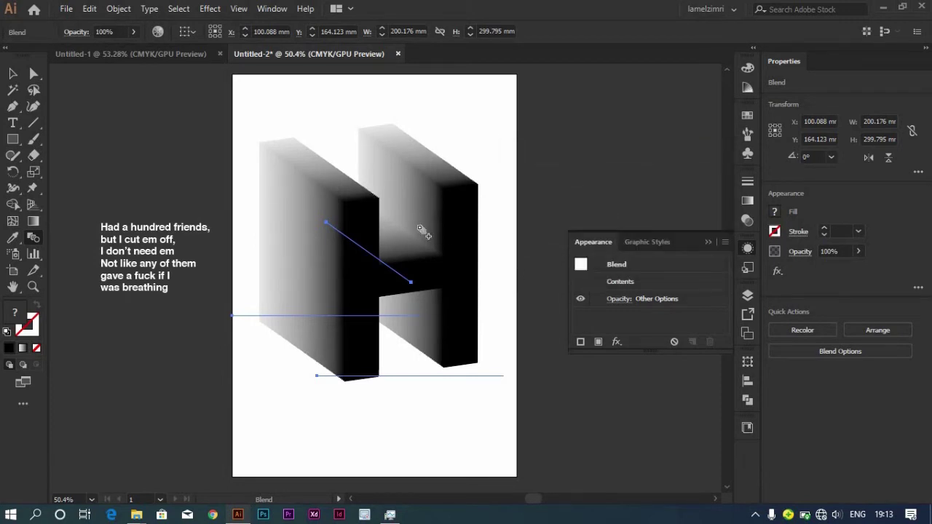
{"action": "key", "text": "v"}
{"action": "left_click_drag", "start_coordinate": [428, 279], "coordinate": [433, 314]}
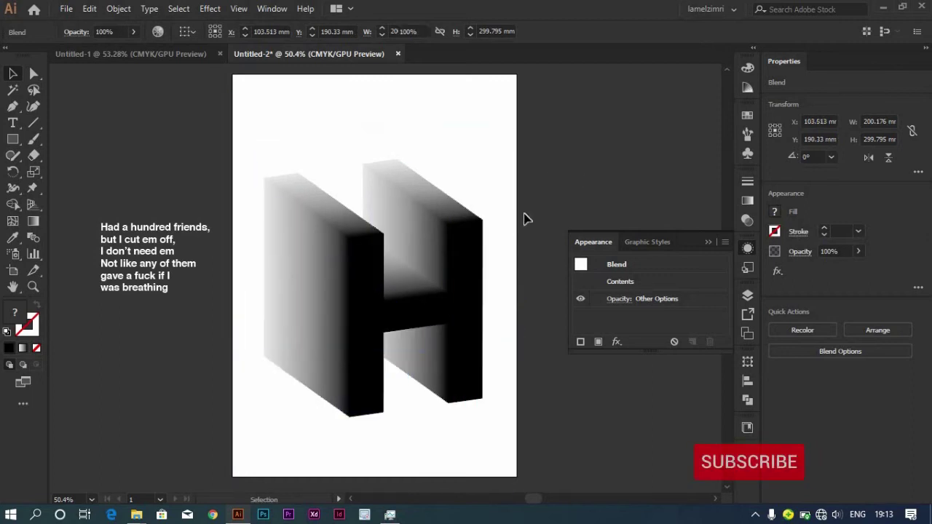
- Move the front H up-left and scale the blended H down to a smaller size
{"action": "left_click", "coordinate": [526, 216]}
{"action": "left_click_drag", "start_coordinate": [446, 296], "coordinate": [507, 399]}
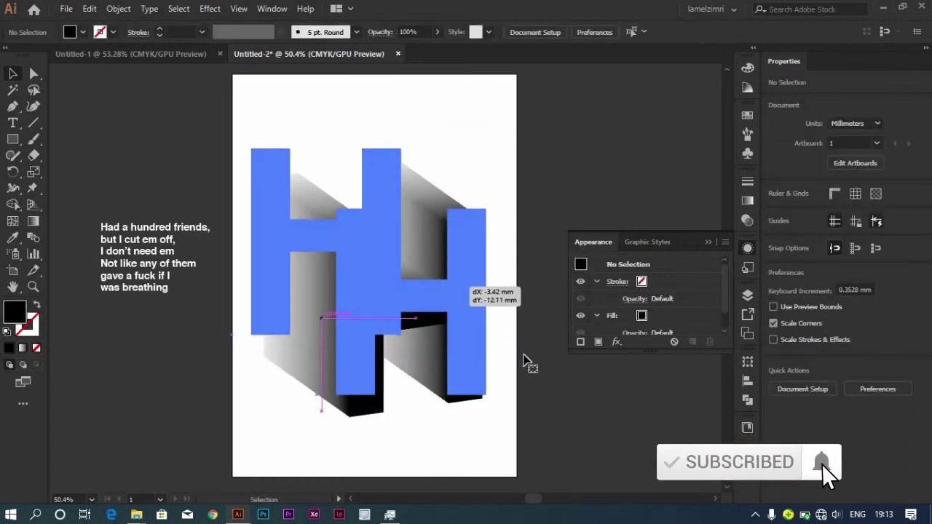
{"action": "left_click", "coordinate": [466, 306]}
{"action": "left_click_drag", "start_coordinate": [504, 316], "coordinate": [474, 315]}
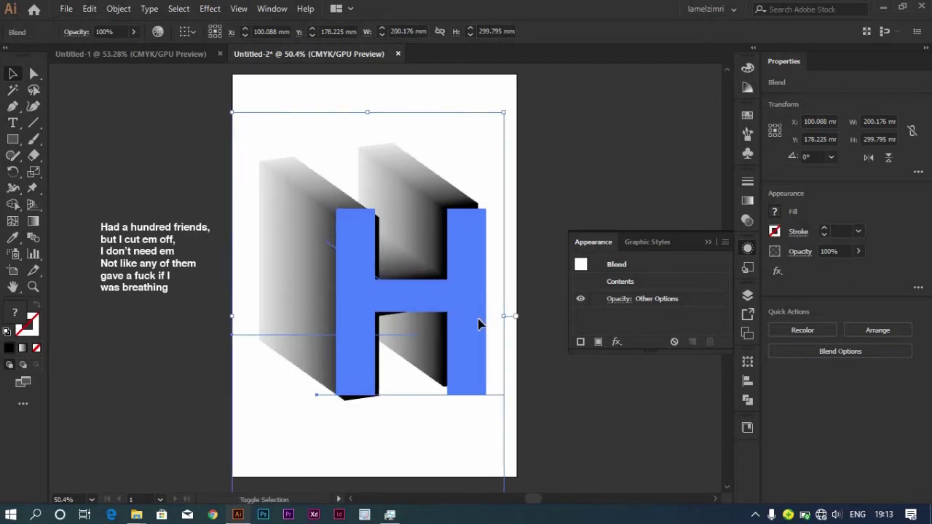
{"action": "mouse_move", "coordinate": [477, 317]}
{"action": "left_mouse_down"}
{"action": "mouse_move", "coordinate": [505, 318]}
{"action": "mouse_move", "coordinate": [403, 308]}
{"action": "left_mouse_up"}
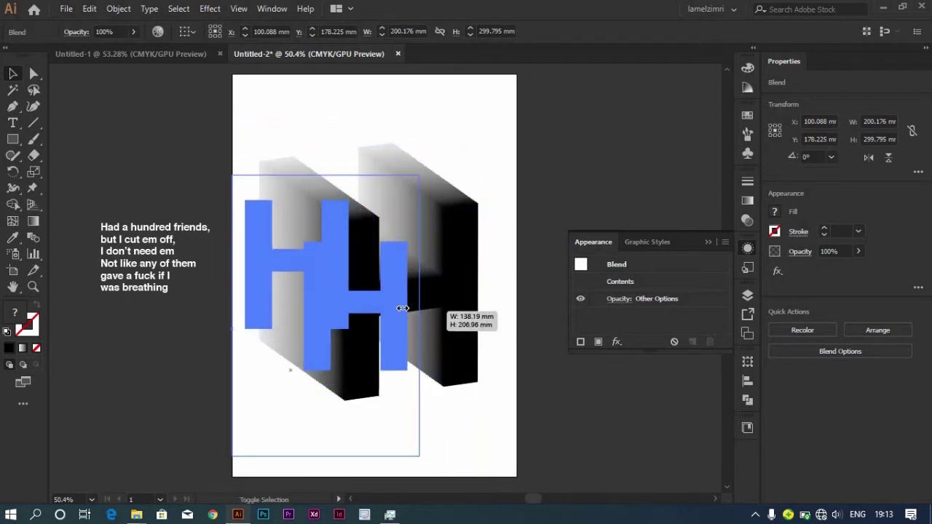
{"action": "left_click_drag", "start_coordinate": [361, 298], "coordinate": [396, 272]}
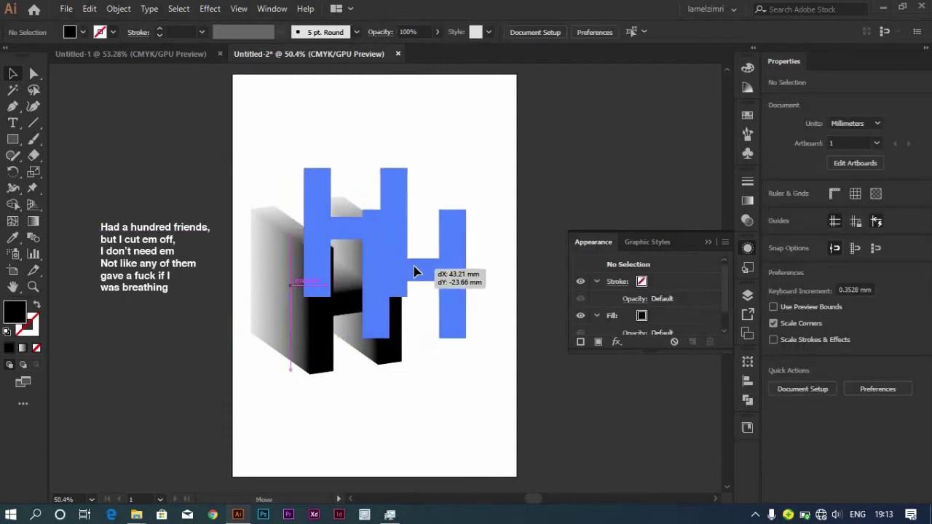
- Position the smaller blended H in the upper middle of the page
{"action": "left_click_drag", "start_coordinate": [397, 272], "coordinate": [401, 241]}
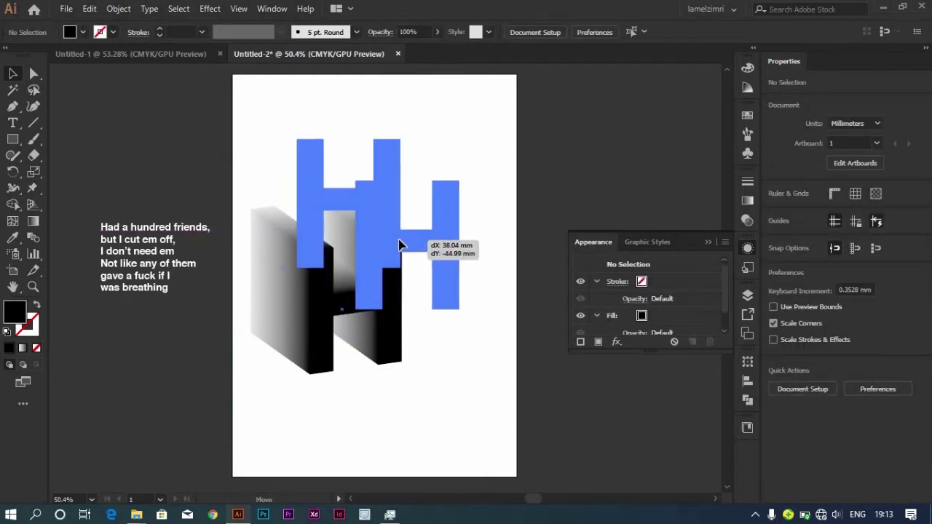
{"action": "left_click_drag", "start_coordinate": [561, 169], "coordinate": [558, 183]}
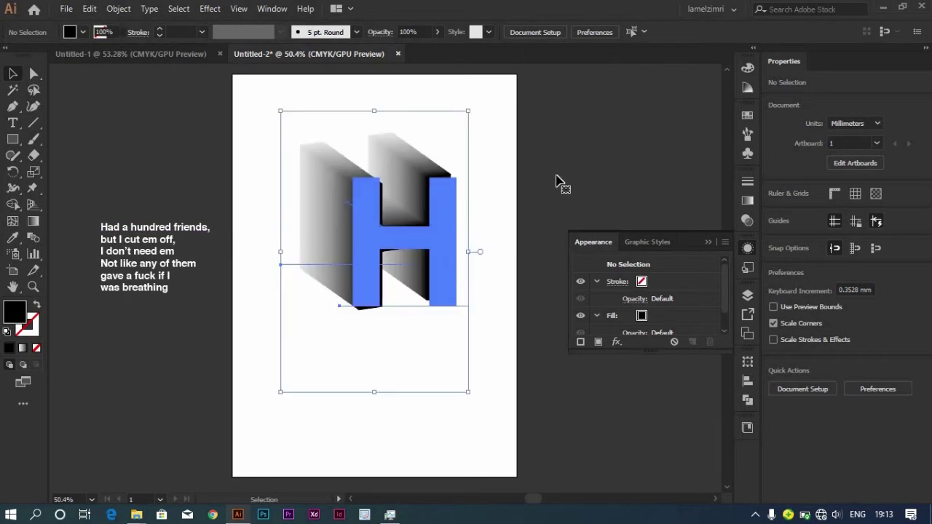
{"action": "left_click_drag", "start_coordinate": [423, 242], "coordinate": [553, 179]}
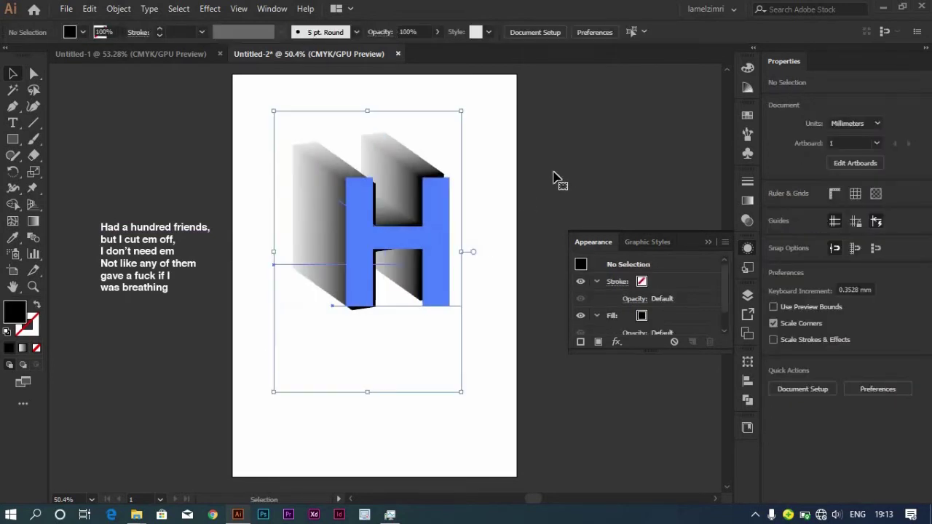
{"action": "left_click", "coordinate": [554, 178]}
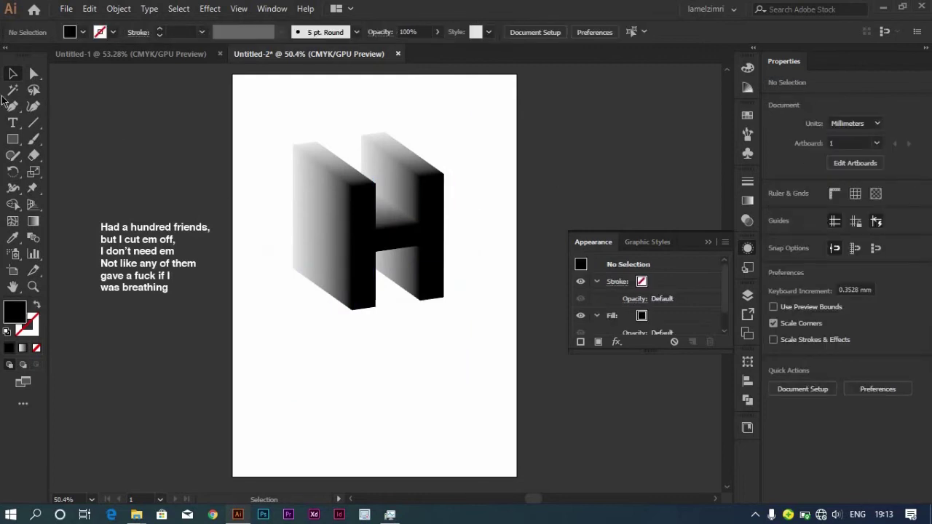
{"action": "left_click", "coordinate": [13, 139]}
- Draw a full-width horizontal line across the lower page with a 2 pt black stroke
{"action": "left_click", "coordinate": [35, 125]}
{"action": "left_click_drag", "start_coordinate": [230, 407], "coordinate": [513, 407]}
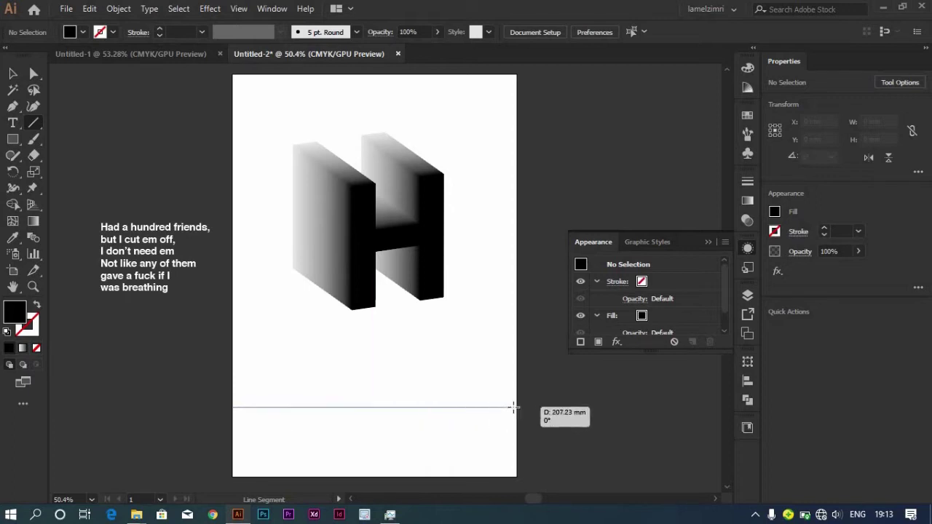
{"action": "left_click_drag", "start_coordinate": [513, 407], "coordinate": [517, 407]}
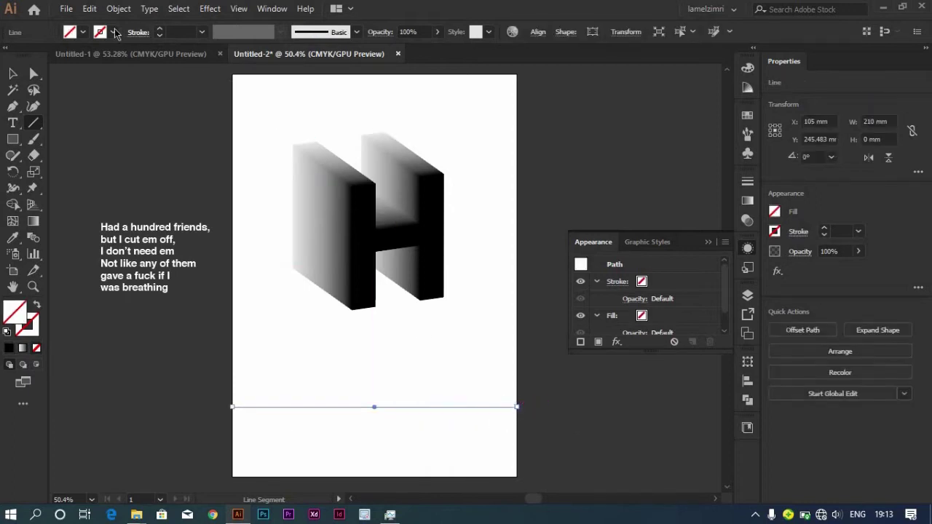
{"action": "left_click", "coordinate": [157, 29]}
{"action": "left_click", "coordinate": [158, 29]}
{"action": "left_click", "coordinate": [159, 29]}
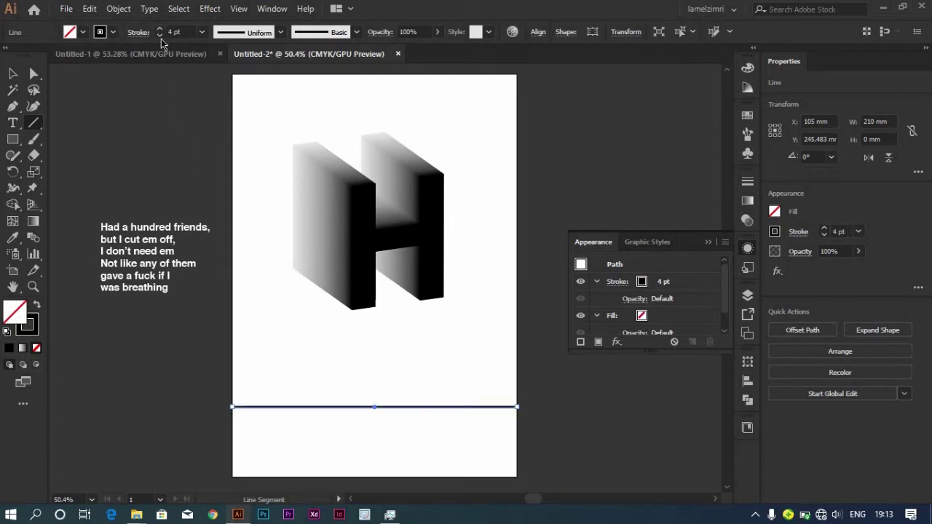
{"action": "left_click", "coordinate": [160, 37]}
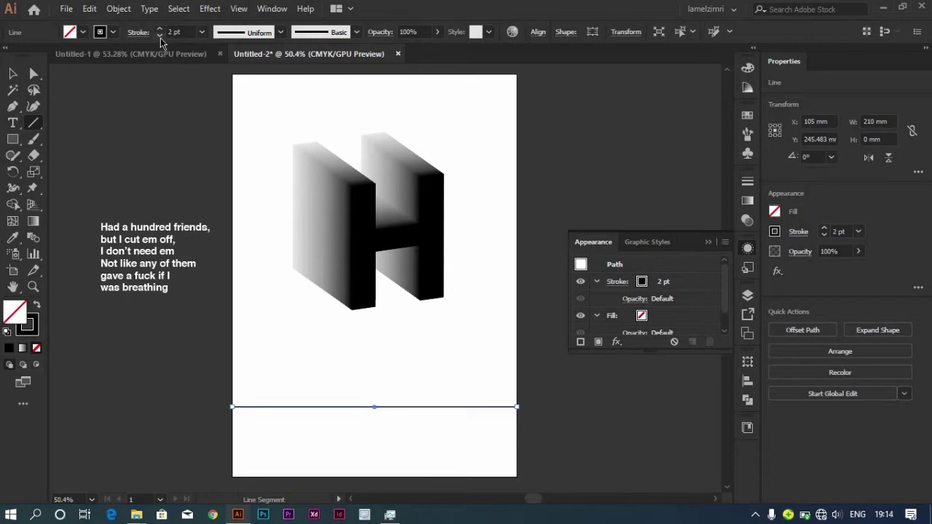
{"action": "left_click", "coordinate": [12, 74]}
{"action": "left_click", "coordinate": [196, 338]}
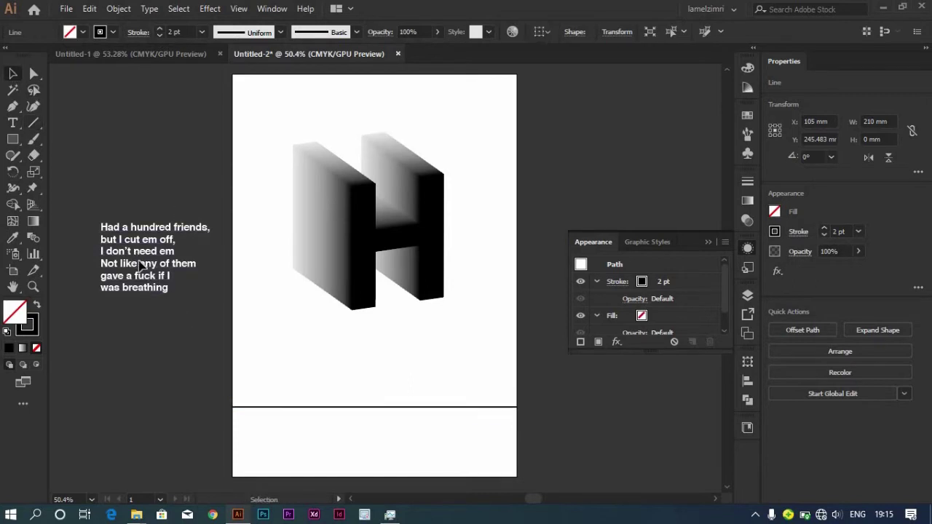
- Place a copy of the lyrics below the divider line at 16 pt
{"action": "left_click_drag", "start_coordinate": [235, 381], "coordinate": [292, 458]}
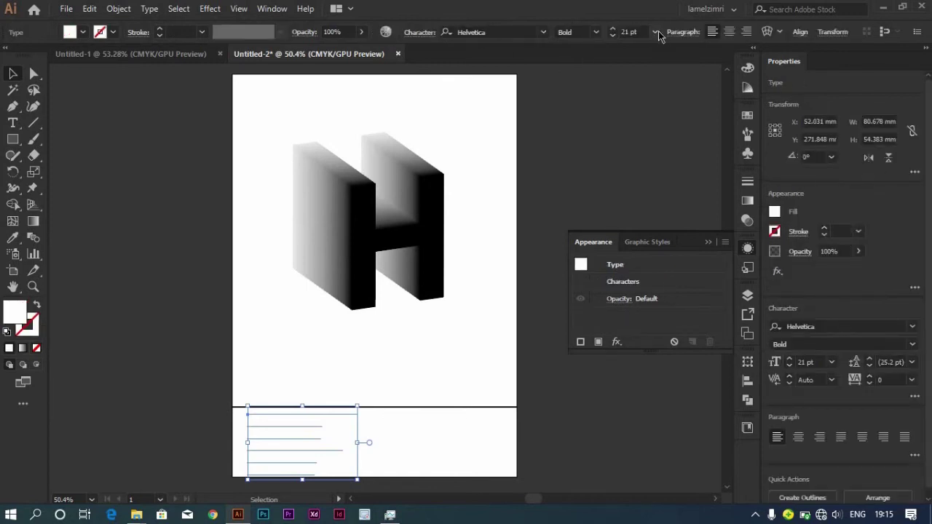
{"action": "left_click", "coordinate": [658, 31]}
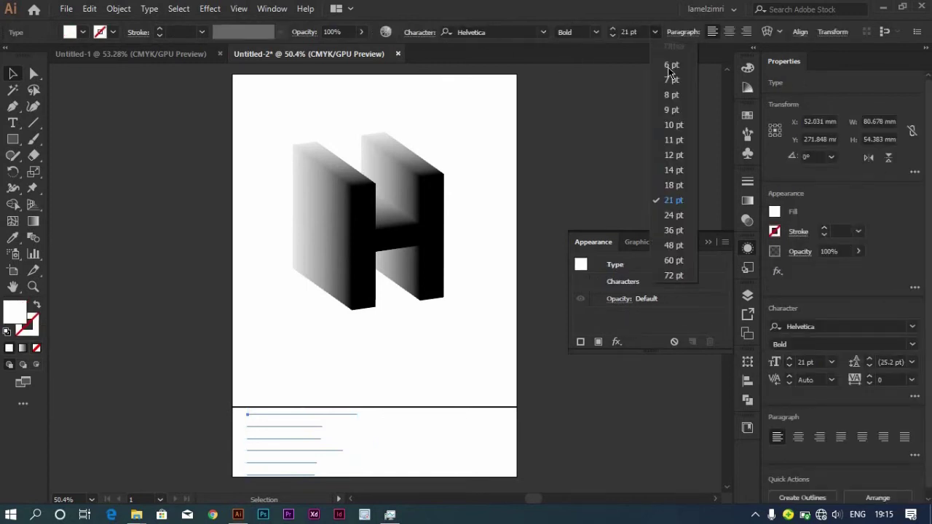
{"action": "left_click", "coordinate": [670, 185]}
{"action": "left_click_drag", "start_coordinate": [273, 441], "coordinate": [283, 445]}
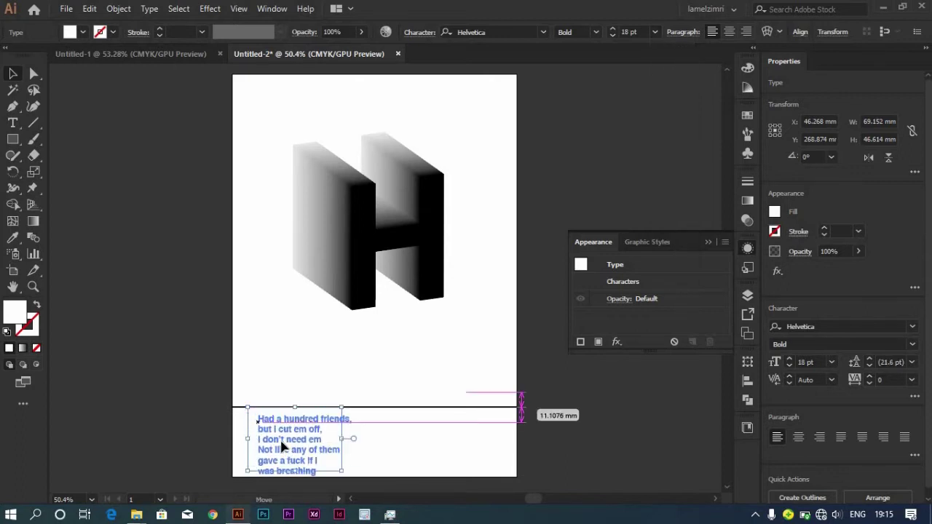
{"action": "left_click", "coordinate": [614, 36]}
{"action": "left_click_drag", "start_coordinate": [300, 454], "coordinate": [301, 458]}
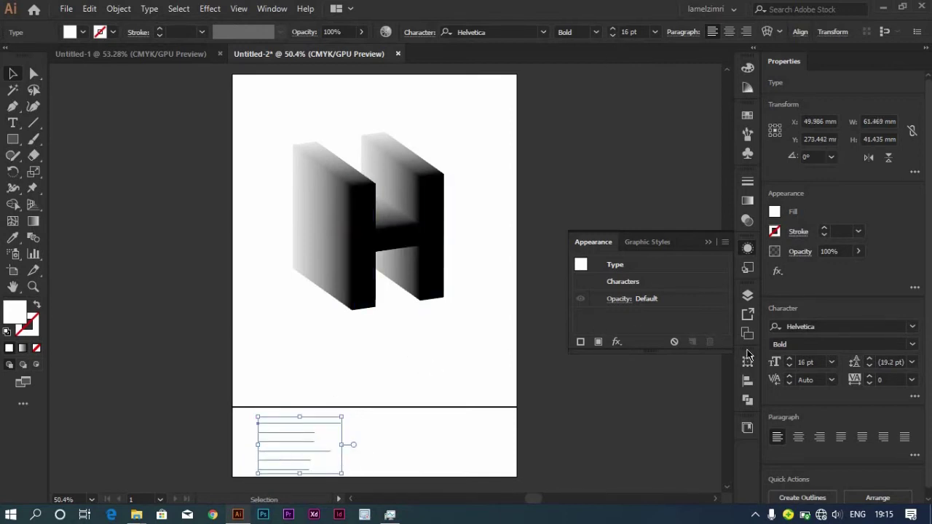
- Create a new Layer 2 in the Layers panel
{"action": "left_click", "coordinate": [747, 295]}
{"action": "left_click", "coordinate": [693, 417]}
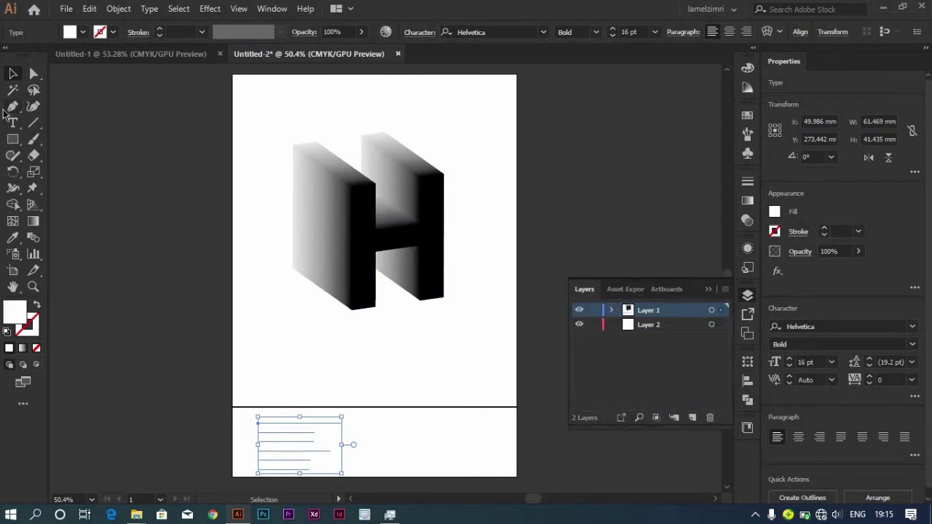
{"action": "left_click", "coordinate": [14, 139]}
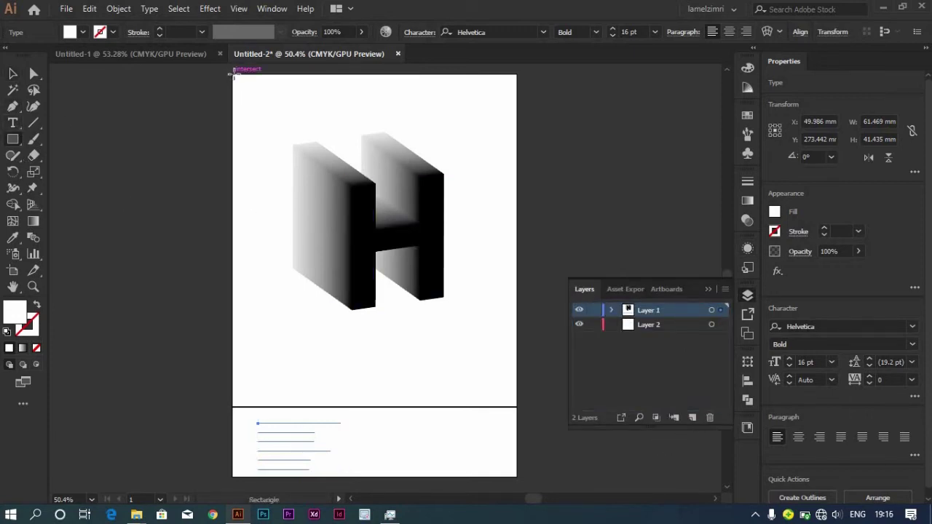
- Draw a full-page 210 × 297 mm rectangle filled with a red swatch
{"action": "left_click_drag", "start_coordinate": [233, 77], "coordinate": [520, 477]}
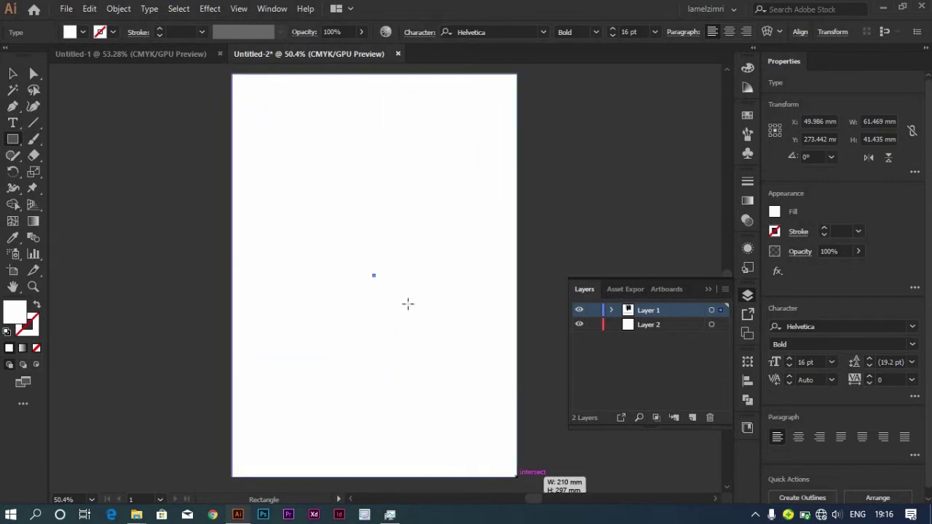
{"action": "left_click", "coordinate": [83, 33]}
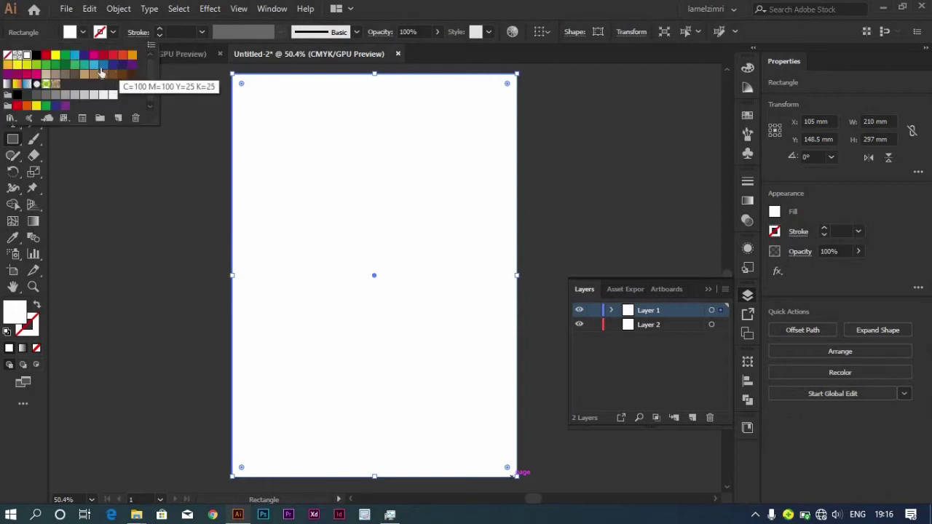
{"action": "left_click", "coordinate": [113, 56]}
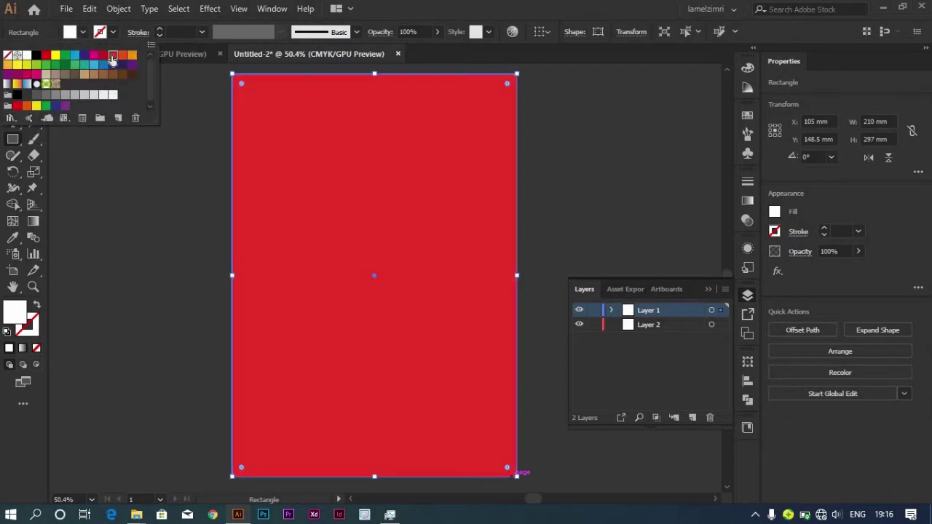
{"action": "left_click", "coordinate": [16, 318]}
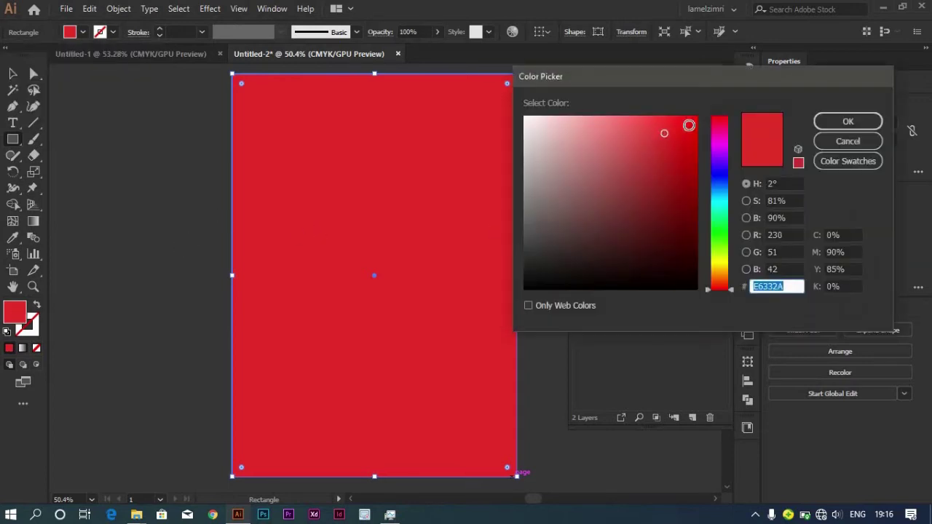
- Darken the rectangle's fill to red CC0000 and move Layer 1 below Layer 2
{"action": "left_click_drag", "start_coordinate": [689, 124], "coordinate": [722, 111]}
{"action": "left_click_drag", "start_coordinate": [728, 292], "coordinate": [734, 306]}
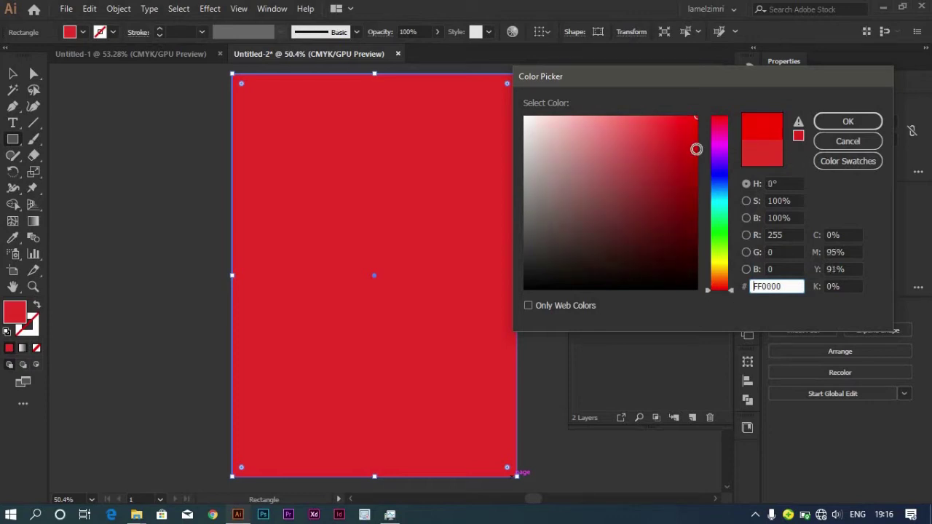
{"action": "left_click_drag", "start_coordinate": [693, 124], "coordinate": [695, 151]}
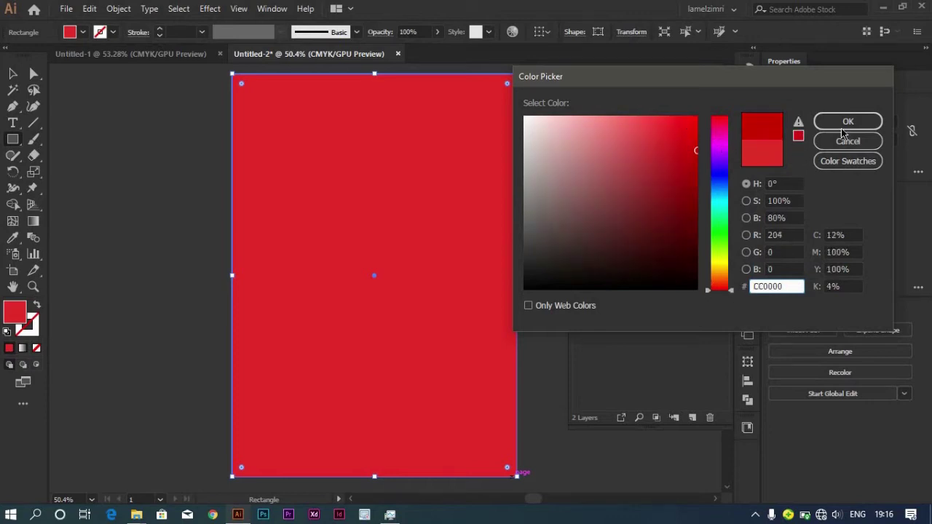
{"action": "key", "text": "Return"}
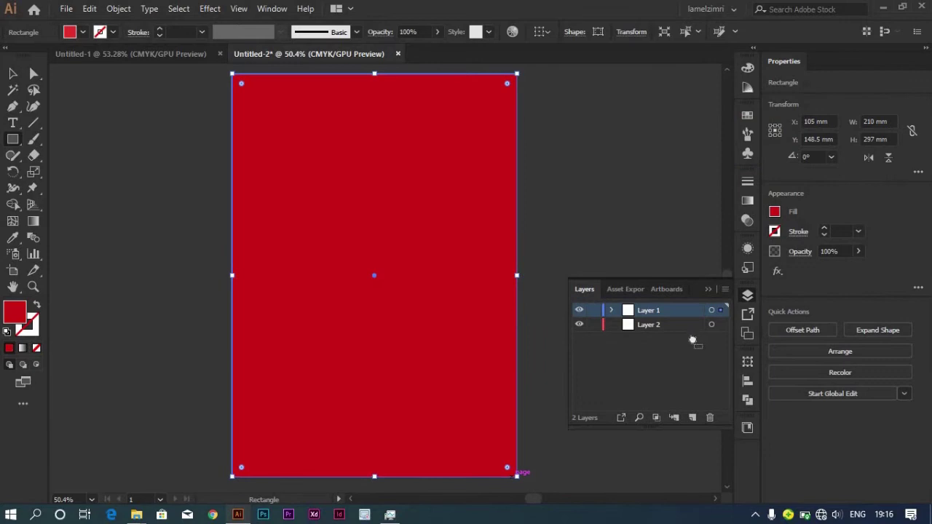
{"action": "left_click_drag", "start_coordinate": [692, 340], "coordinate": [693, 342]}
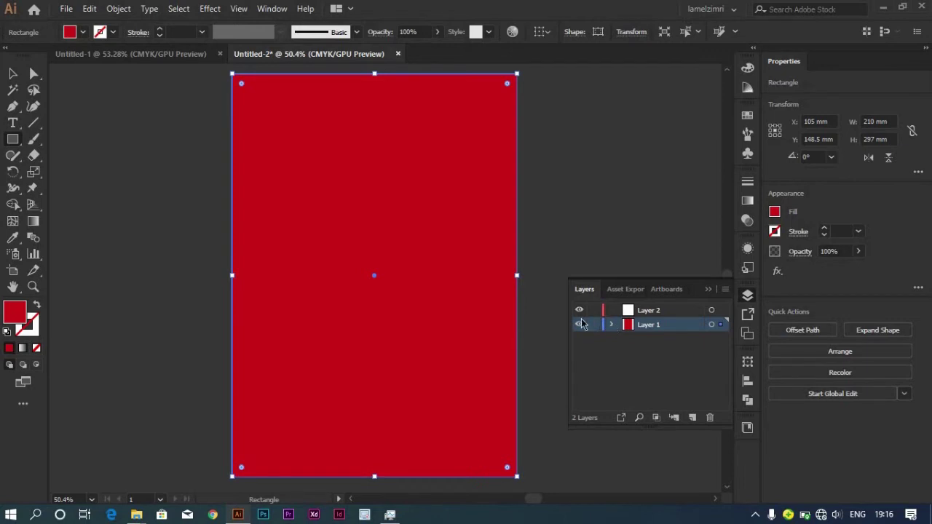
- Move the red rectangle into Layer 2 beneath Layer 1 so the artwork shows above it
{"action": "left_click_drag", "start_coordinate": [581, 316], "coordinate": [590, 315]}
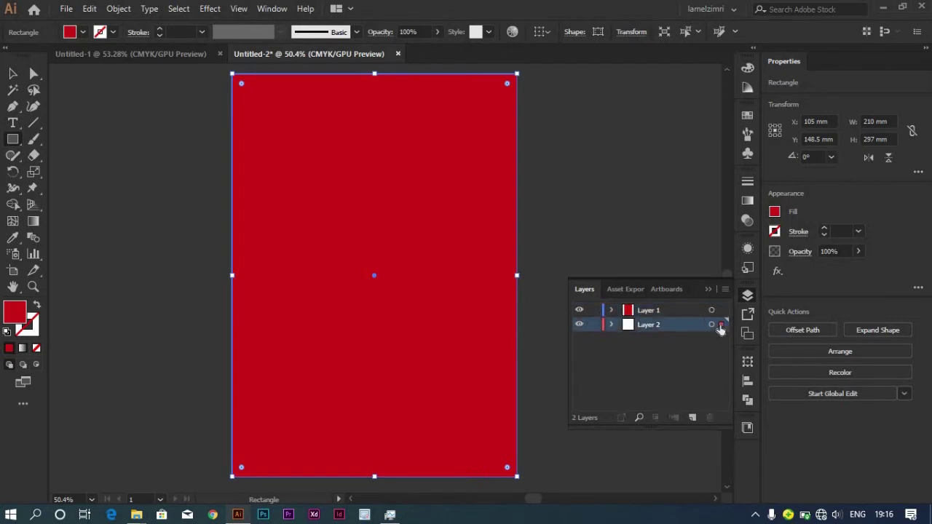
{"action": "left_click_drag", "start_coordinate": [719, 330], "coordinate": [721, 325]}
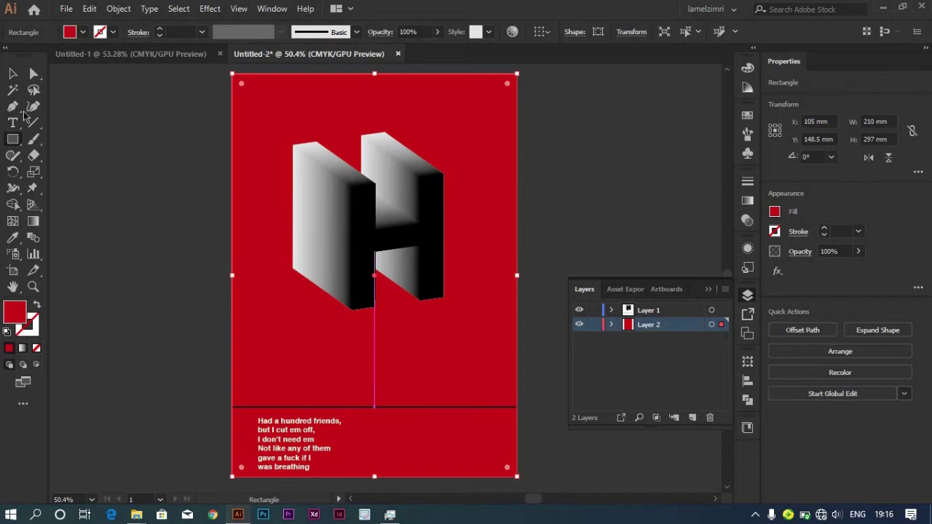
{"action": "left_click", "coordinate": [14, 75]}
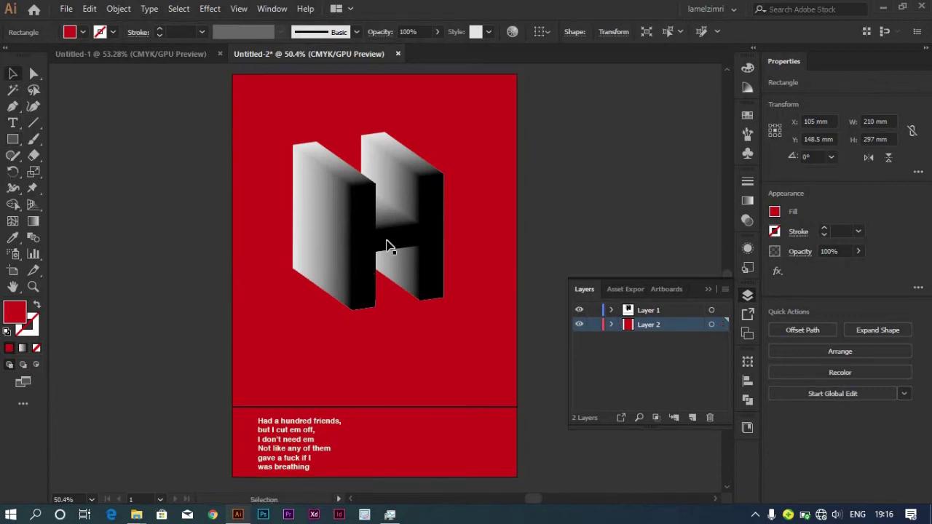
- Drag the blend's front H to a new position, then zoom back in on the blue H
{"action": "left_click_drag", "start_coordinate": [386, 248], "coordinate": [385, 286]}
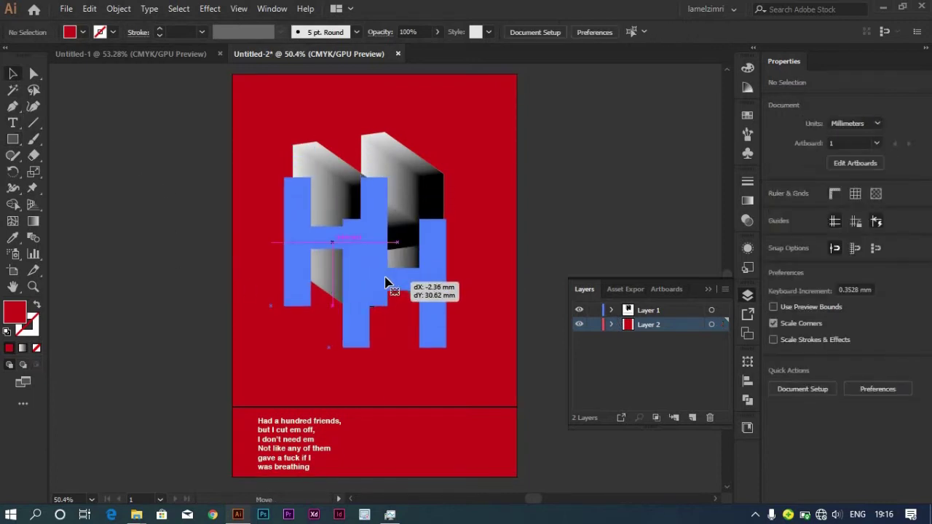
{"action": "left_click_drag", "start_coordinate": [384, 286], "coordinate": [400, 266]}
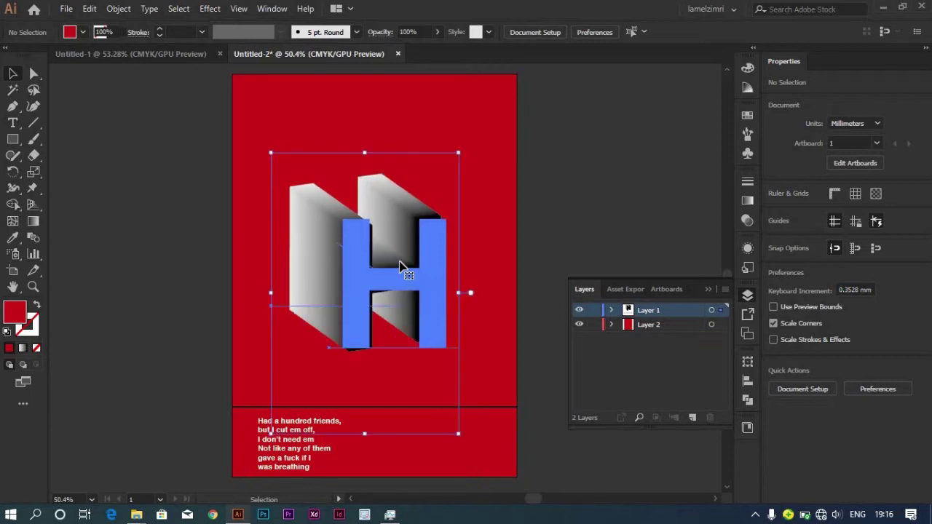
{"action": "mouse_move", "coordinate": [399, 266]}
{"action": "left_mouse_down"}
{"action": "mouse_move", "coordinate": [405, 275]}
{"action": "mouse_move", "coordinate": [432, 254]}
{"action": "left_mouse_up"}
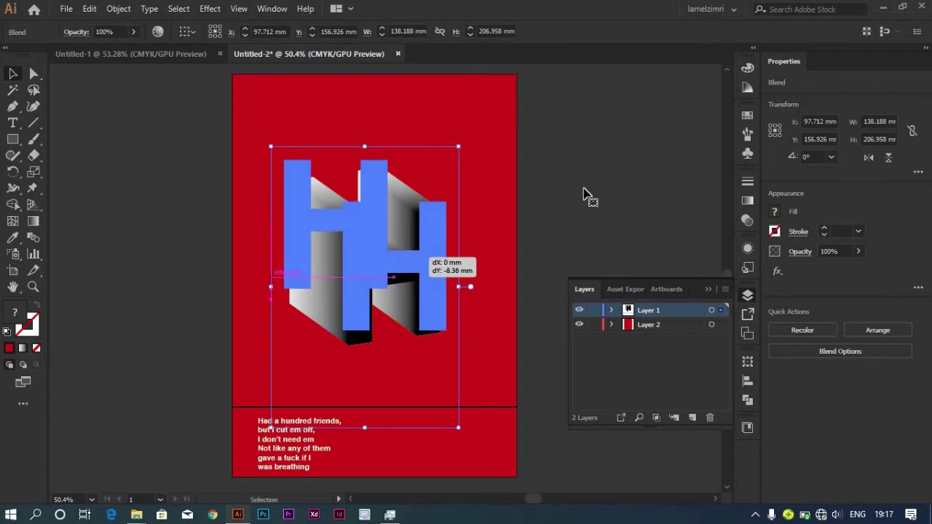
{"action": "left_click", "coordinate": [518, 213]}
{"action": "key", "text": "ctrl+z"}
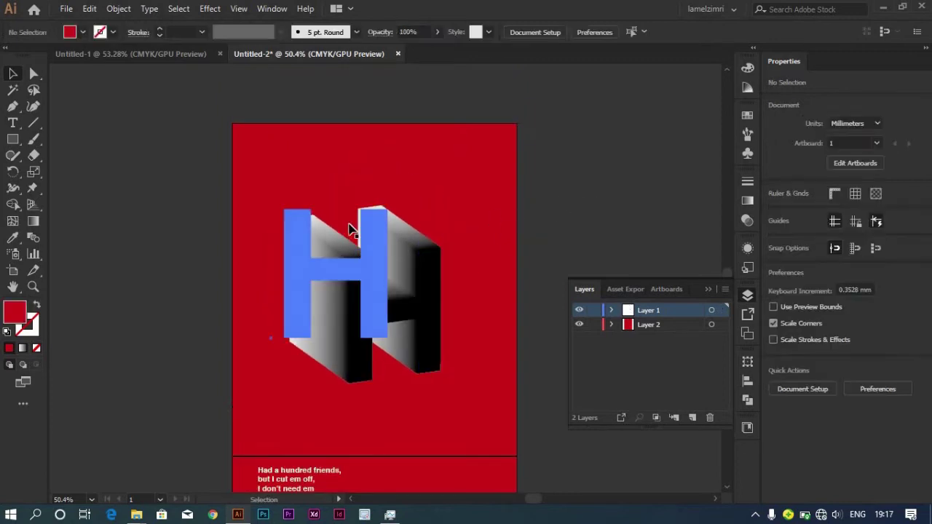
{"action": "scroll", "coordinate": [348, 278], "scroll_direction": "down", "scroll_amount": 1}
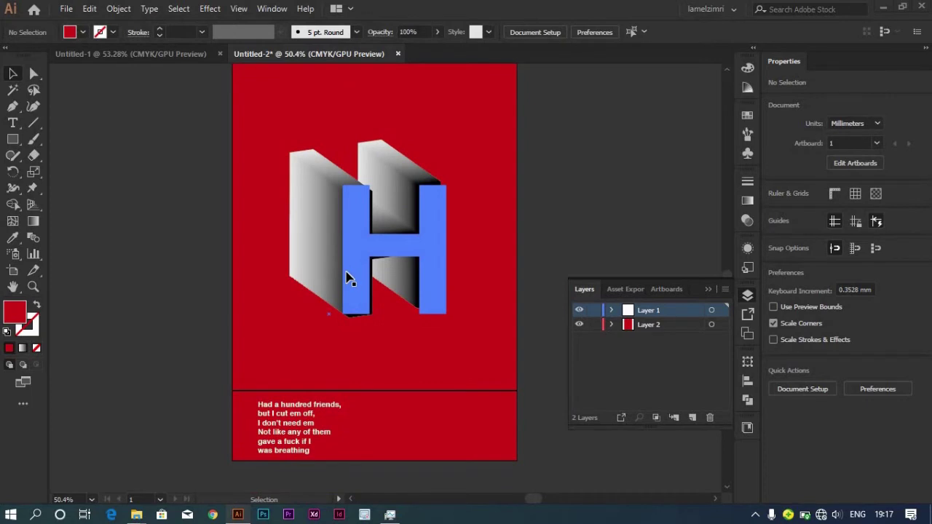
{"action": "key", "text": "super"}
{"action": "key", "text": "Escape"}
{"action": "scroll", "coordinate": [357, 231], "scroll_direction": "up", "scroll_amount": 5}
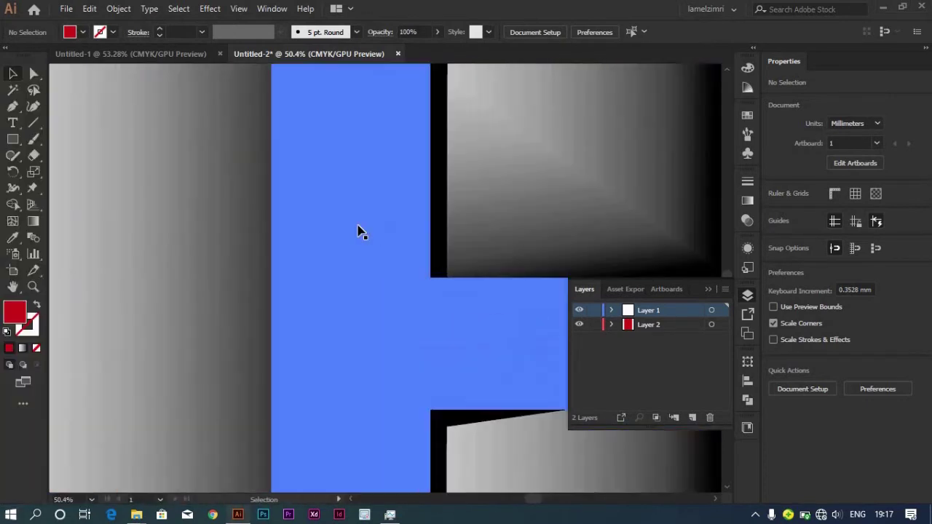
{"action": "scroll", "coordinate": [359, 231], "scroll_direction": "down", "scroll_amount": 3}
{"action": "scroll", "coordinate": [275, 204], "scroll_direction": "down", "scroll_amount": 1}
{"action": "scroll", "coordinate": [246, 182], "scroll_direction": "down", "scroll_amount": 1}
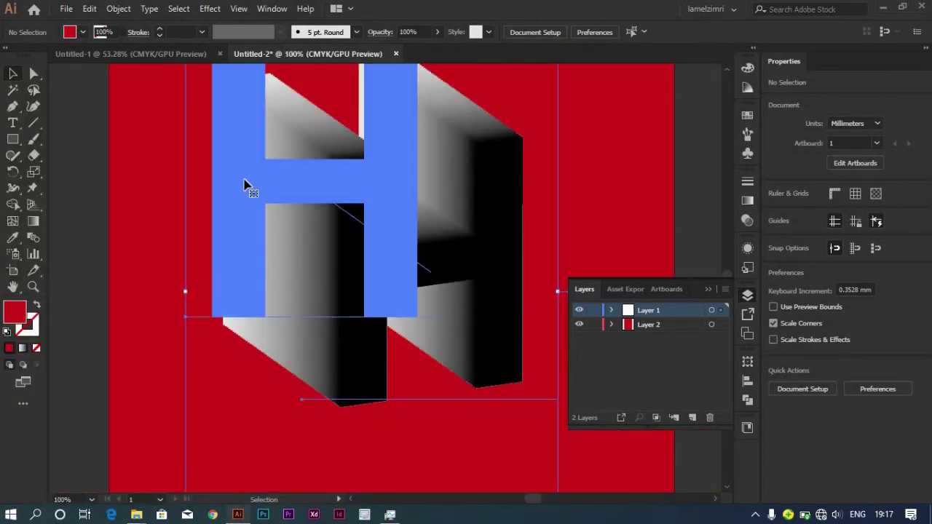
- Enter Isolation Mode on the H blend and select its white back H
{"action": "left_click", "coordinate": [245, 185]}
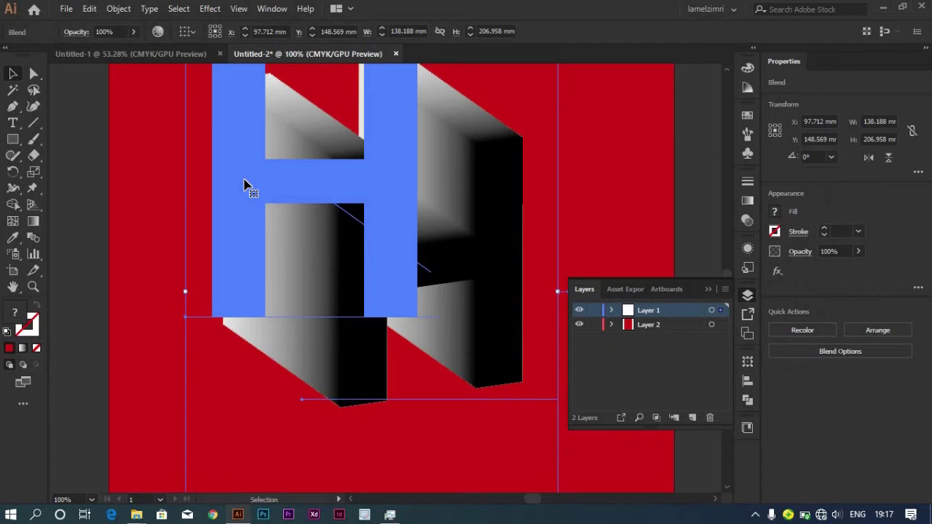
{"action": "double_click", "coordinate": [245, 185]}
{"action": "left_click", "coordinate": [422, 219]}
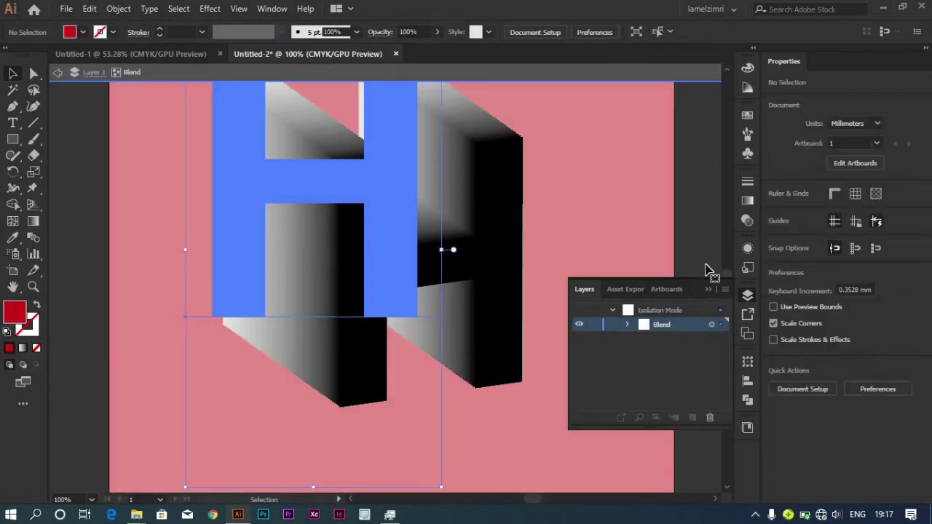
{"action": "key", "text": "ctrl+a"}
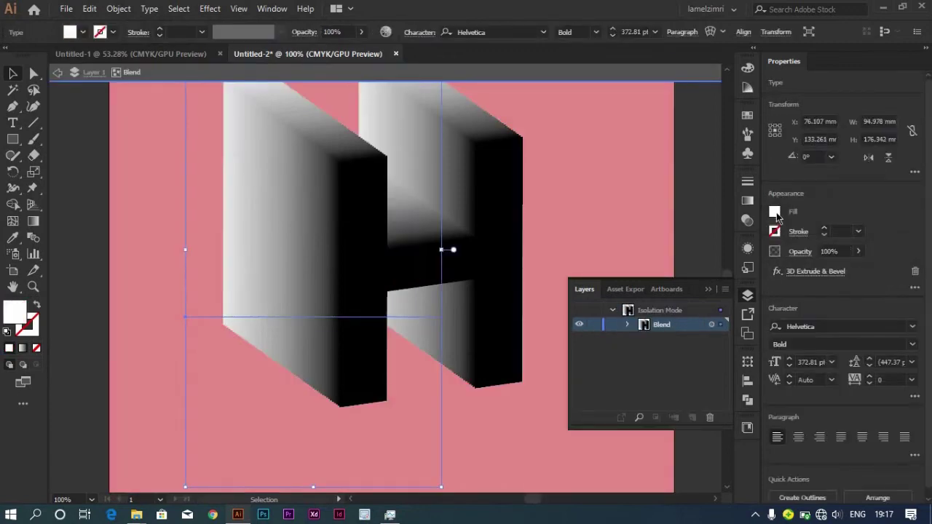
{"action": "left_click", "coordinate": [775, 212]}
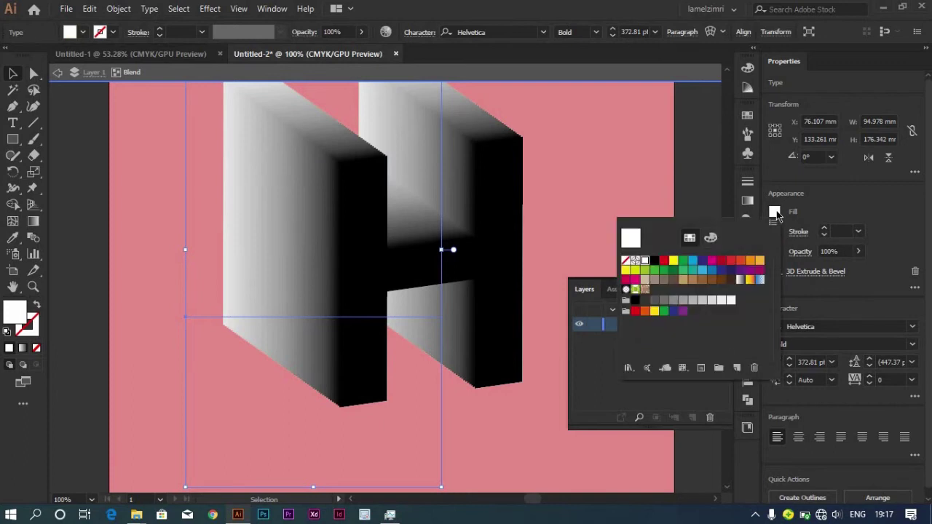
{"action": "key", "text": "Escape"}
- Fill the back H with the sampled background red and exit Isolation Mode
{"action": "key", "text": "i"}
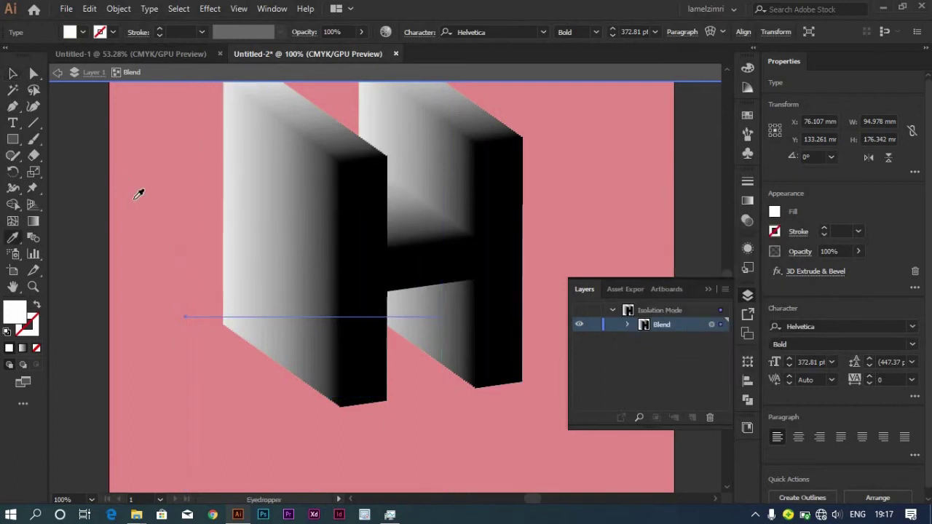
{"action": "left_click", "coordinate": [149, 196]}
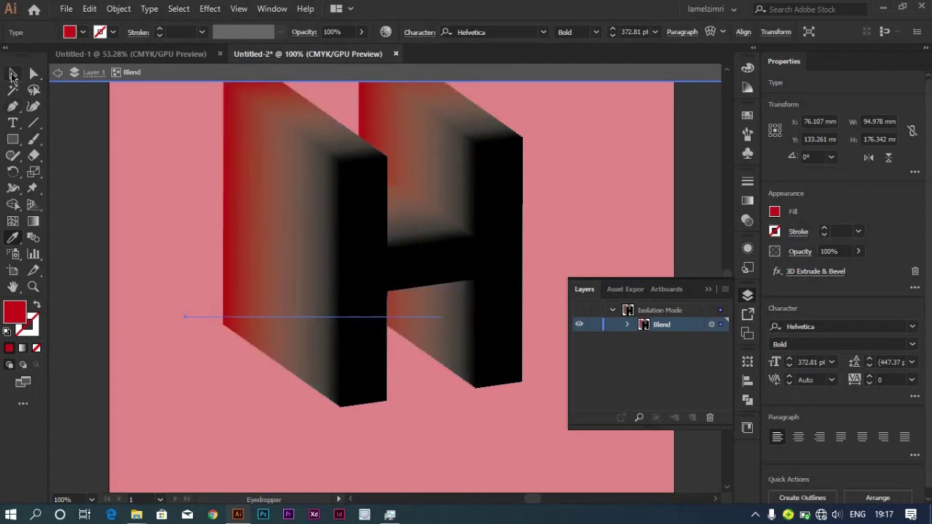
{"action": "left_click", "coordinate": [12, 74]}
{"action": "left_click", "coordinate": [85, 193]}
{"action": "double_click", "coordinate": [85, 192]}
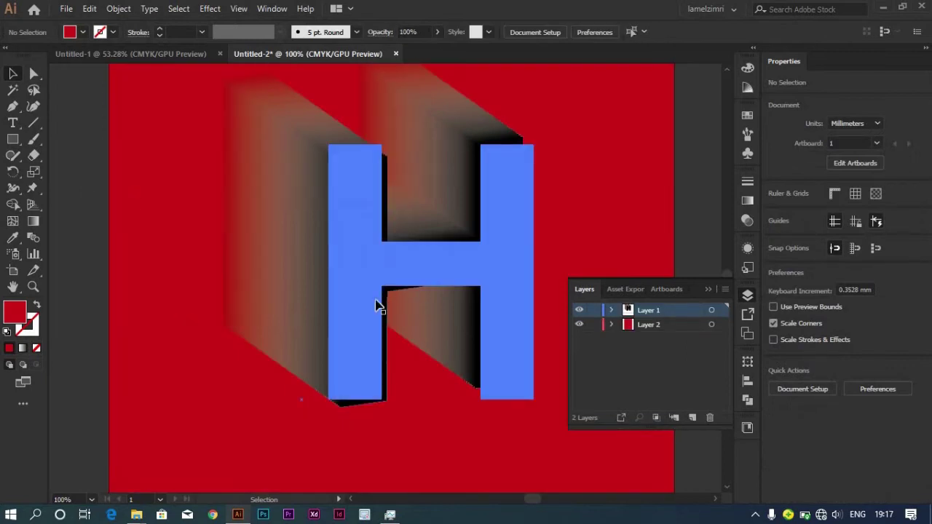
- Zoom out to the whole poster and select the red CC1417 background rectangle
{"action": "key", "text": "ctrl+minus"}
{"action": "key", "text": "ctrl+minus"}
{"action": "key", "text": "ctrl+minus"}
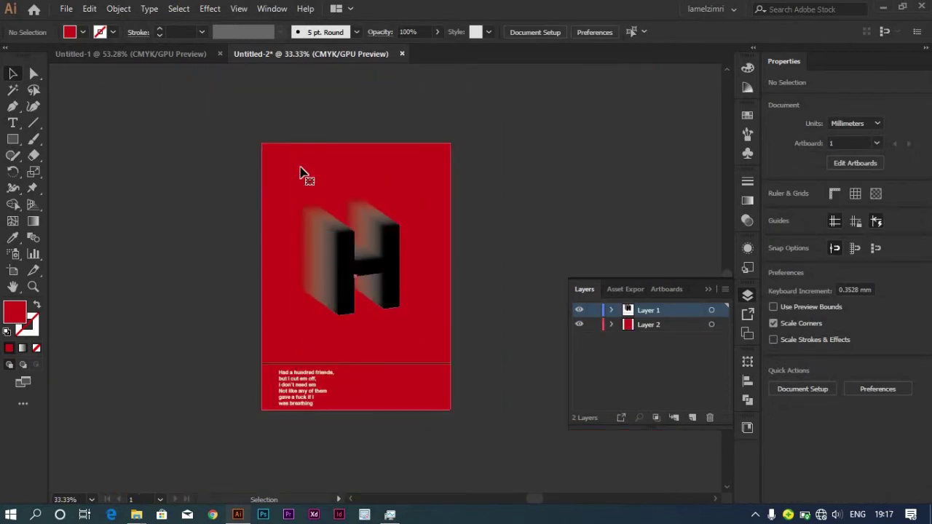
{"action": "left_click", "coordinate": [302, 175]}
{"action": "left_click", "coordinate": [222, 225]}
{"action": "double_click", "coordinate": [307, 232]}
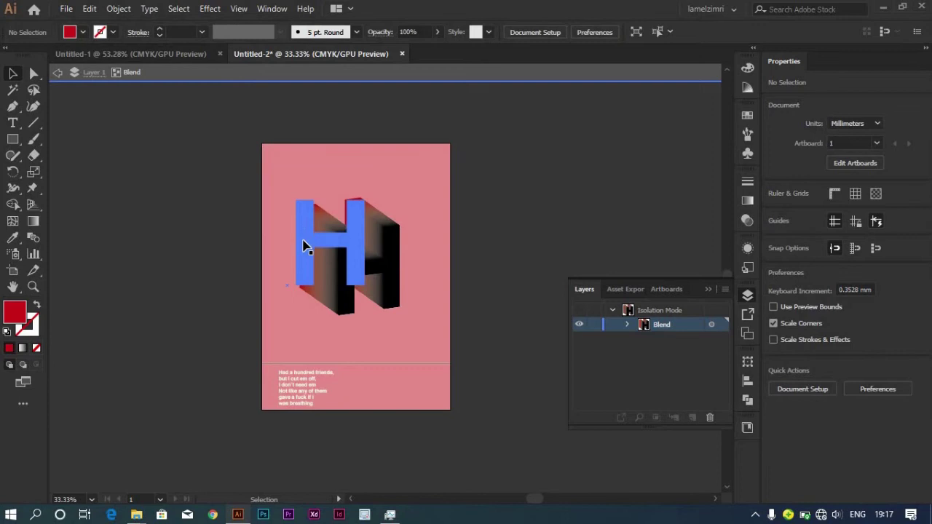
{"action": "left_click", "coordinate": [304, 247]}
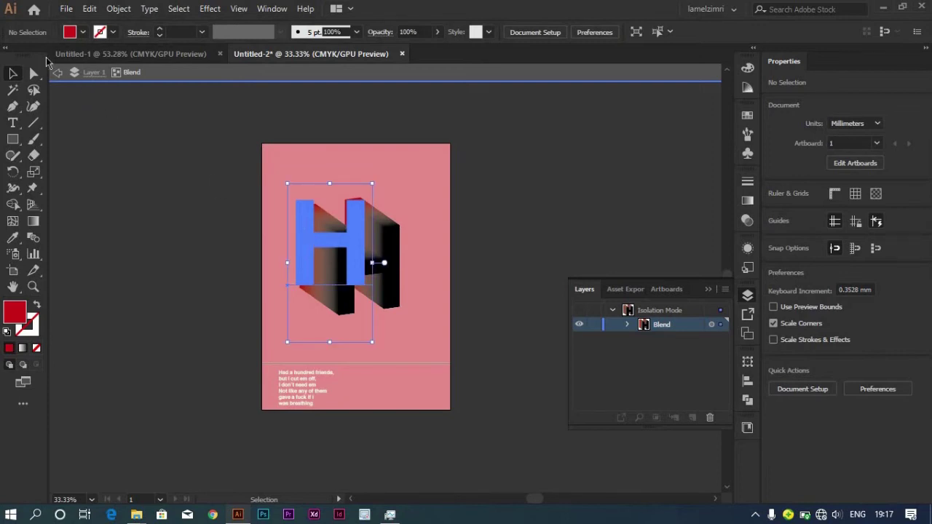
{"action": "left_click", "coordinate": [58, 75]}
{"action": "double_click", "coordinate": [158, 201]}
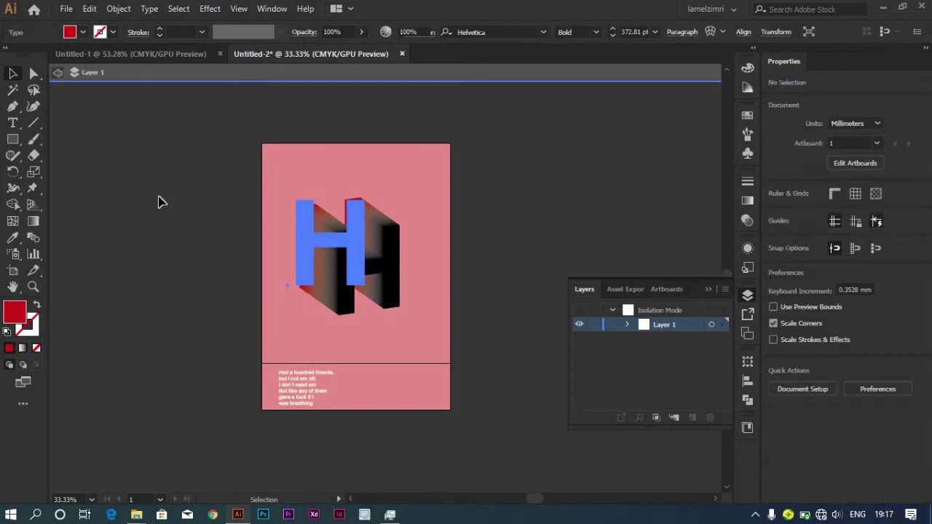
{"action": "left_click_drag", "start_coordinate": [313, 358], "coordinate": [350, 348]}
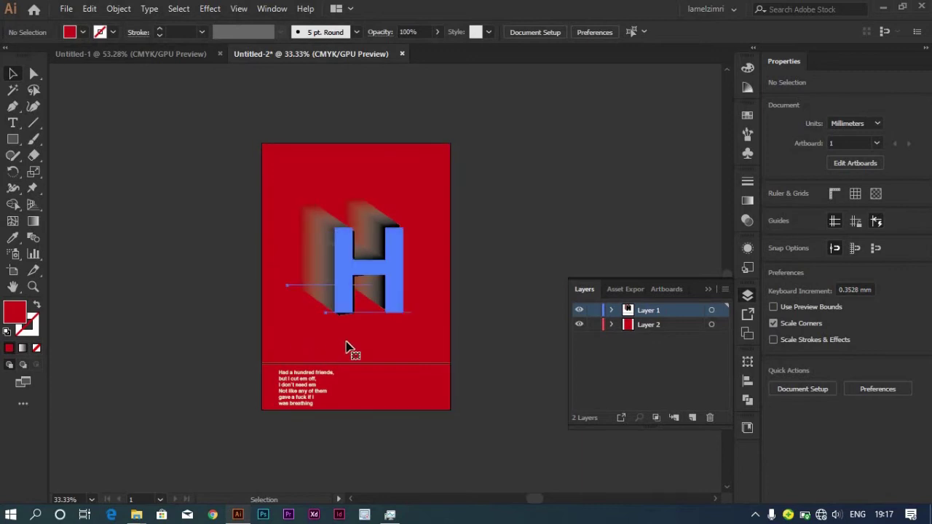
{"action": "left_click", "coordinate": [430, 347]}
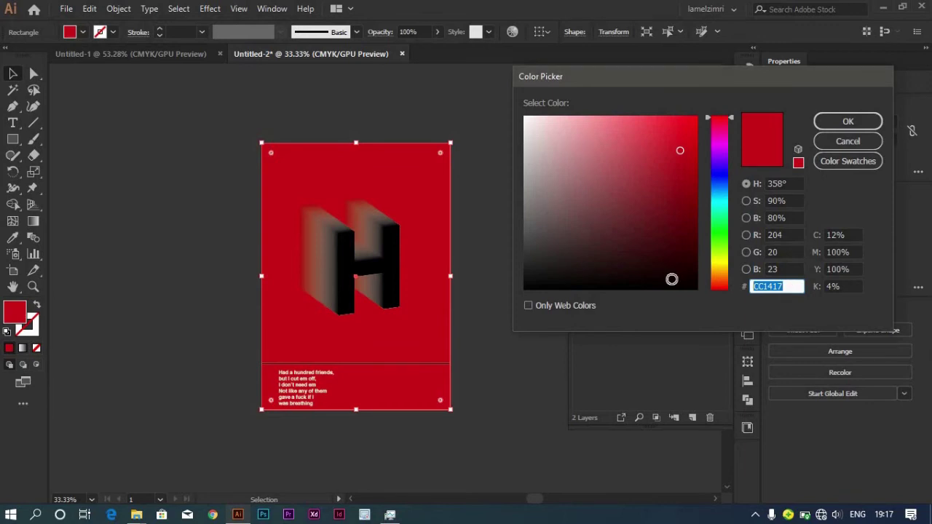
- Fill an H of the blend with the background red CC1417 and exit Isolation Mode
{"action": "left_click", "coordinate": [848, 121]}
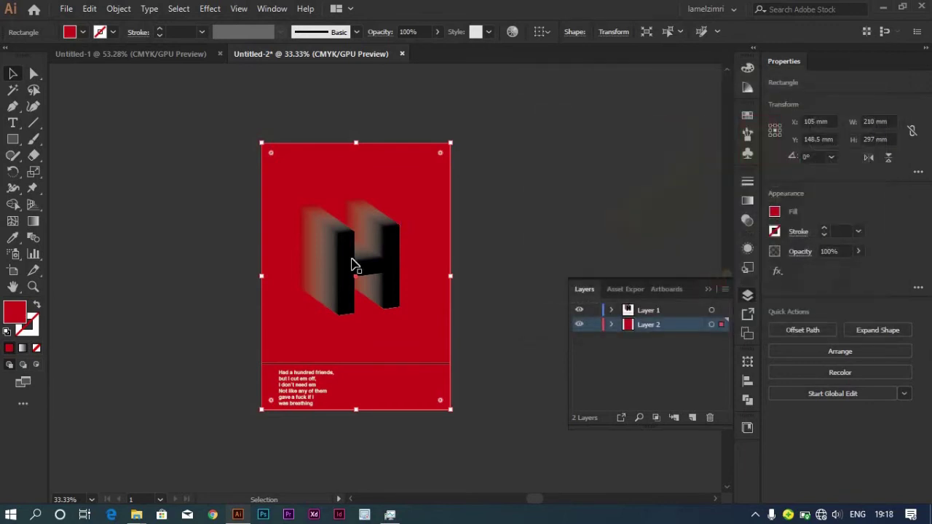
{"action": "double_click", "coordinate": [347, 276]}
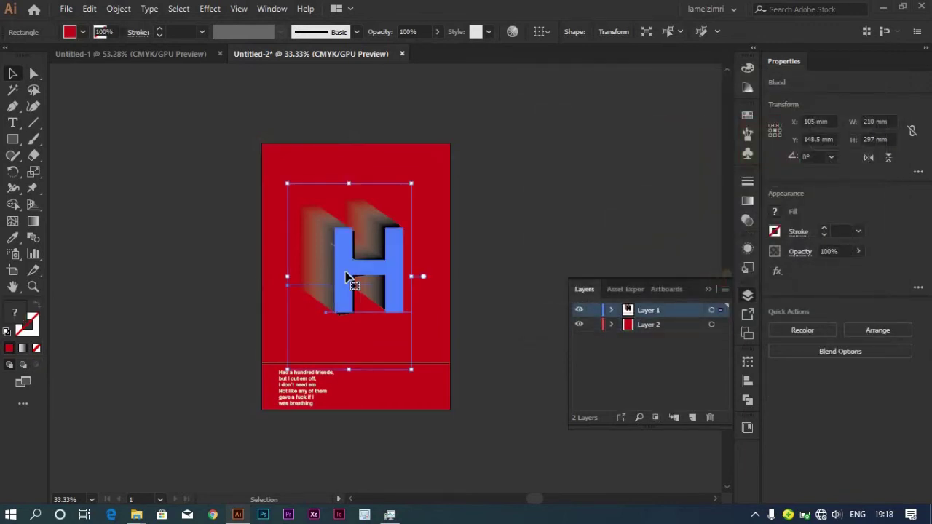
{"action": "key", "text": "ctrl+z"}
{"action": "left_click", "coordinate": [305, 263]}
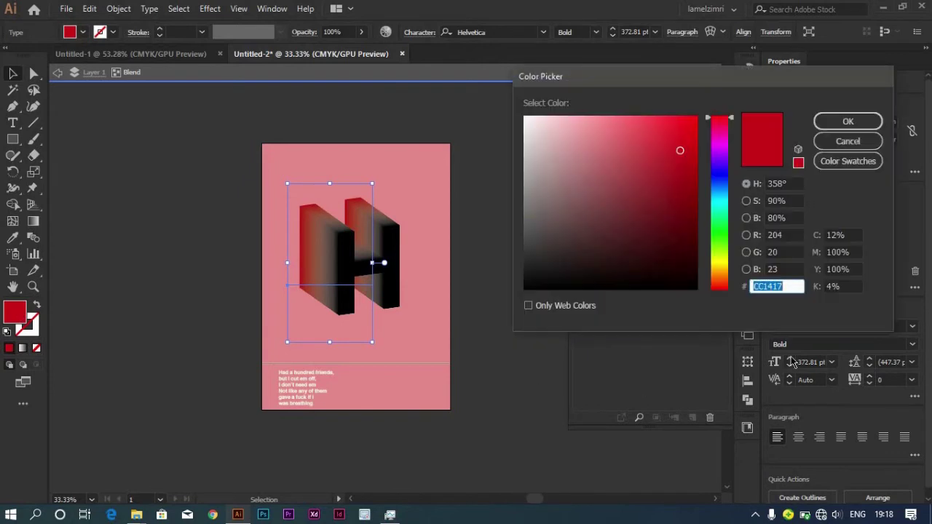
{"action": "left_click", "coordinate": [841, 122]}
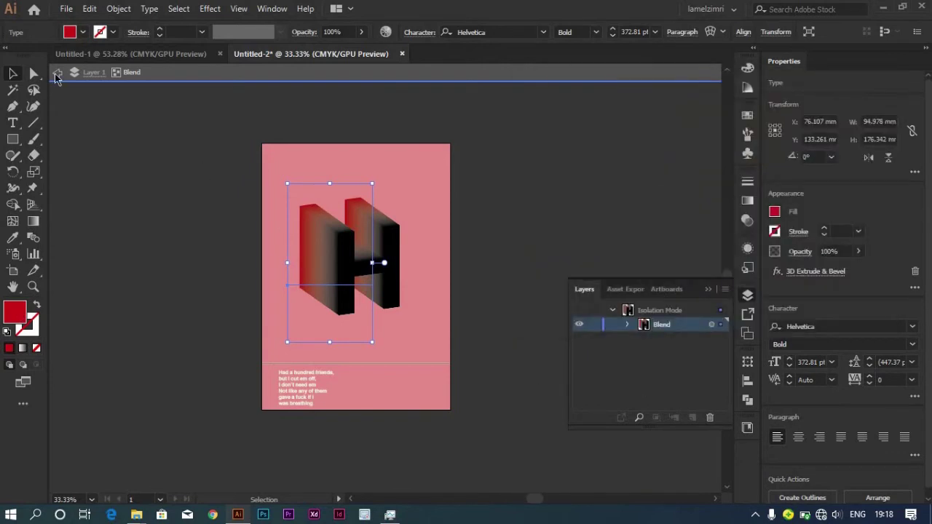
{"action": "left_click", "coordinate": [57, 75]}
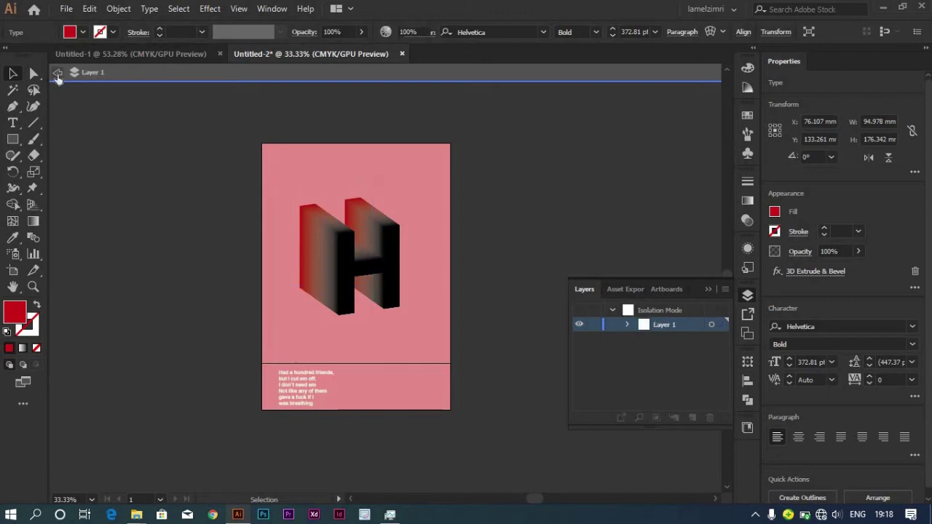
{"action": "left_click", "coordinate": [58, 75]}
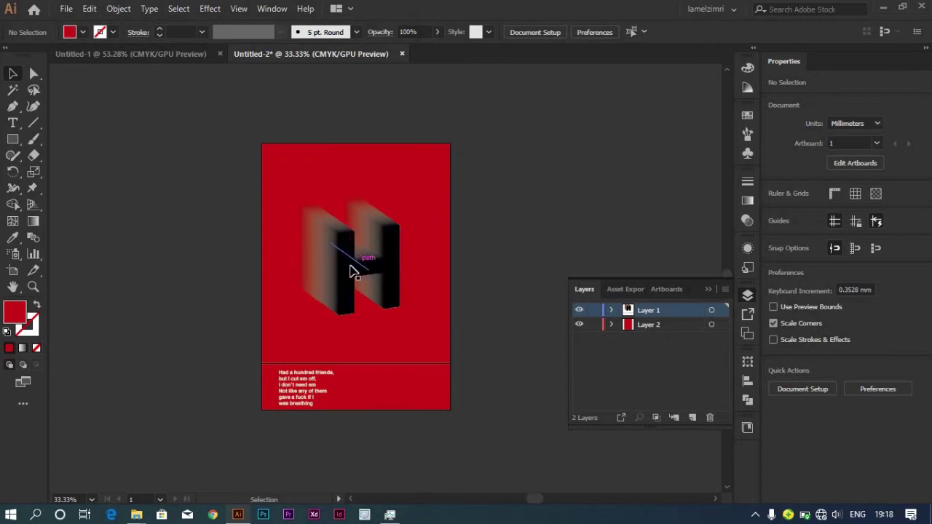
- Re-enter the blend at 100% zoom, move the H up-left, and exit Isolation Mode
{"action": "left_click", "coordinate": [346, 271]}
{"action": "double_click", "coordinate": [346, 271]}
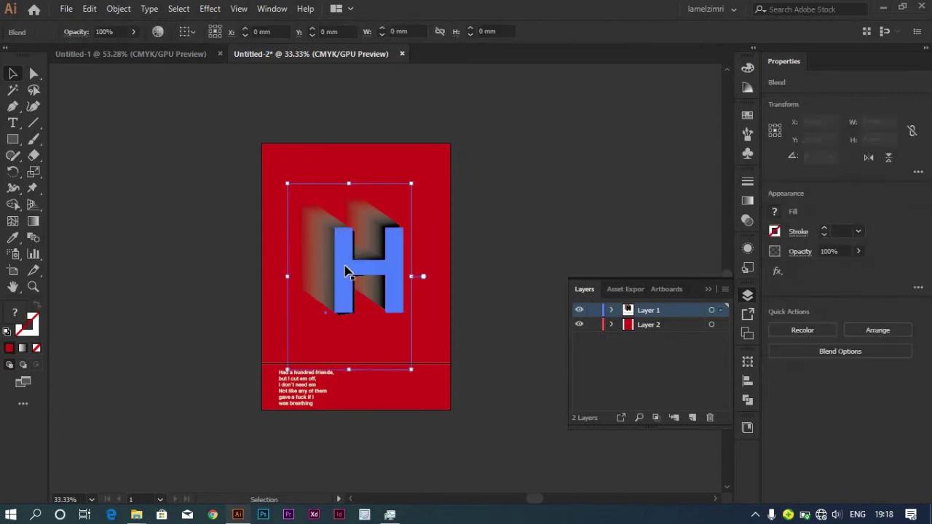
{"action": "key", "text": "ctrl+1"}
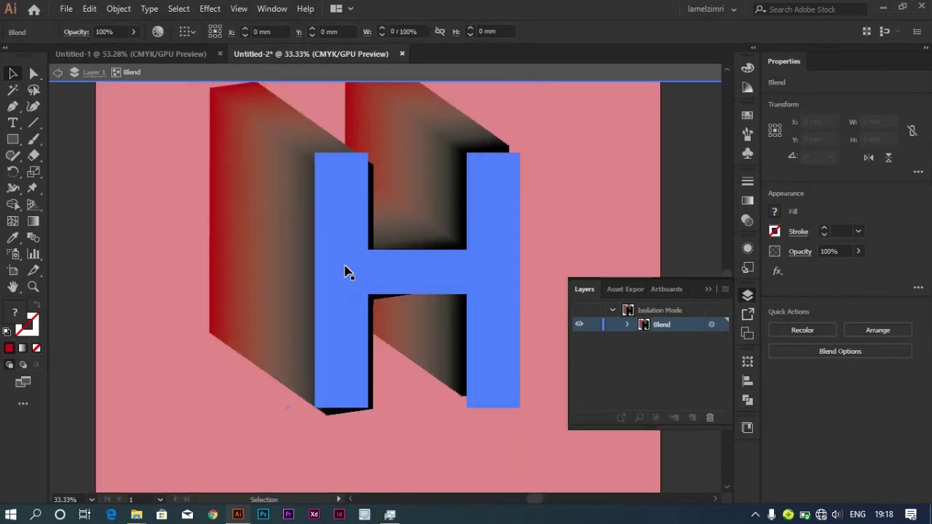
{"action": "left_click", "coordinate": [604, 229]}
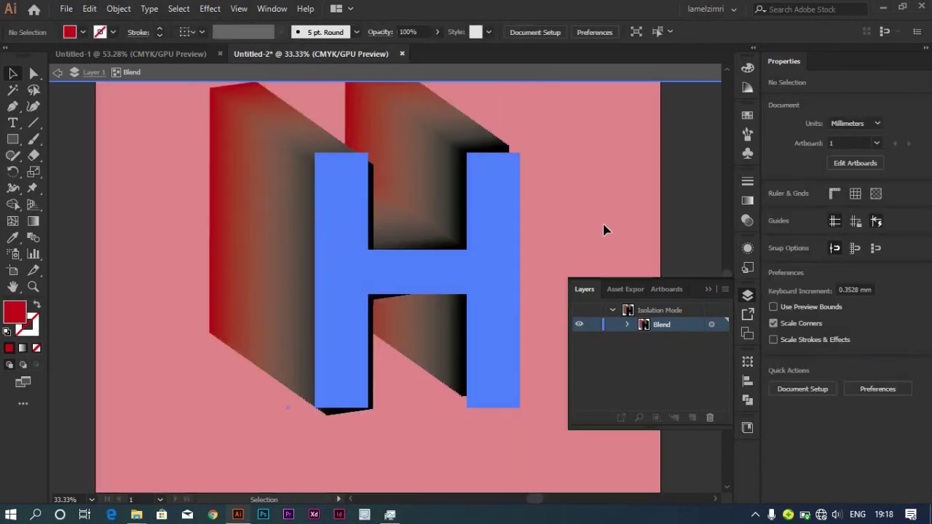
{"action": "left_click", "coordinate": [367, 246]}
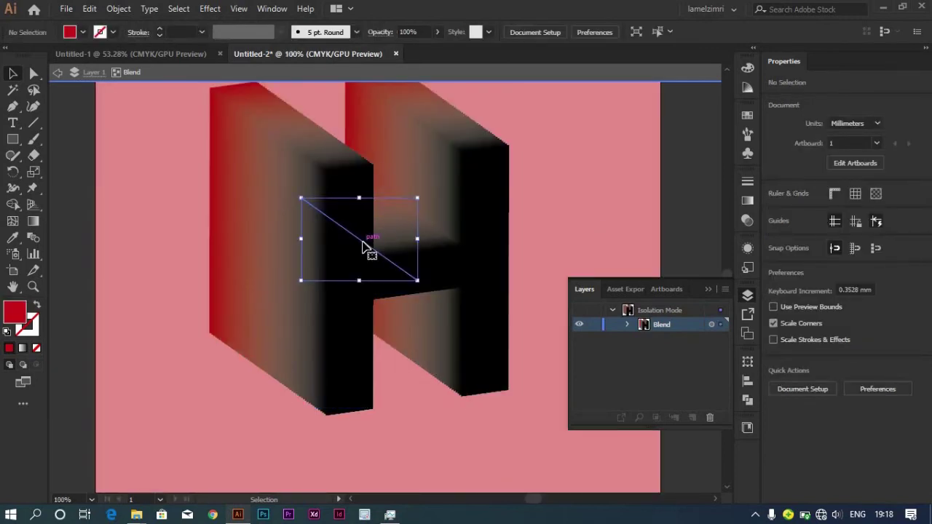
{"action": "left_click", "coordinate": [346, 324]}
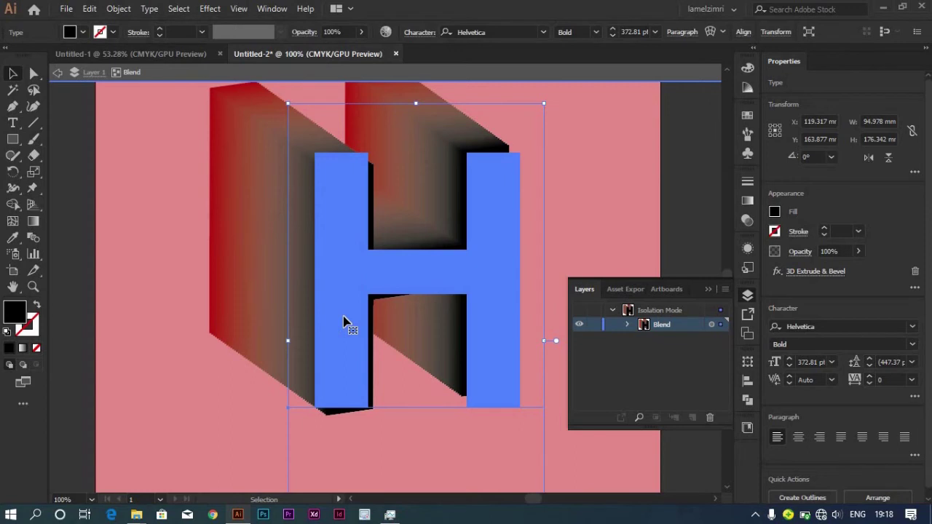
{"action": "left_click_drag", "start_coordinate": [346, 323], "coordinate": [260, 287]}
{"action": "left_click", "coordinate": [260, 286]}
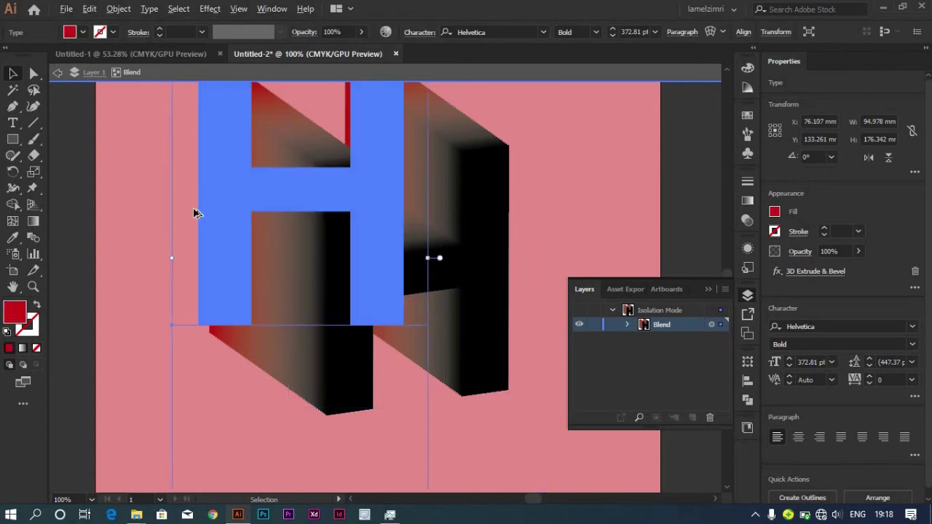
{"action": "scroll", "coordinate": [193, 211], "scroll_direction": "down", "scroll_amount": 2}
{"action": "scroll", "coordinate": [194, 210], "scroll_direction": "down", "scroll_amount": 2}
{"action": "left_click", "coordinate": [116, 176]}
{"action": "double_click", "coordinate": [325, 332]}
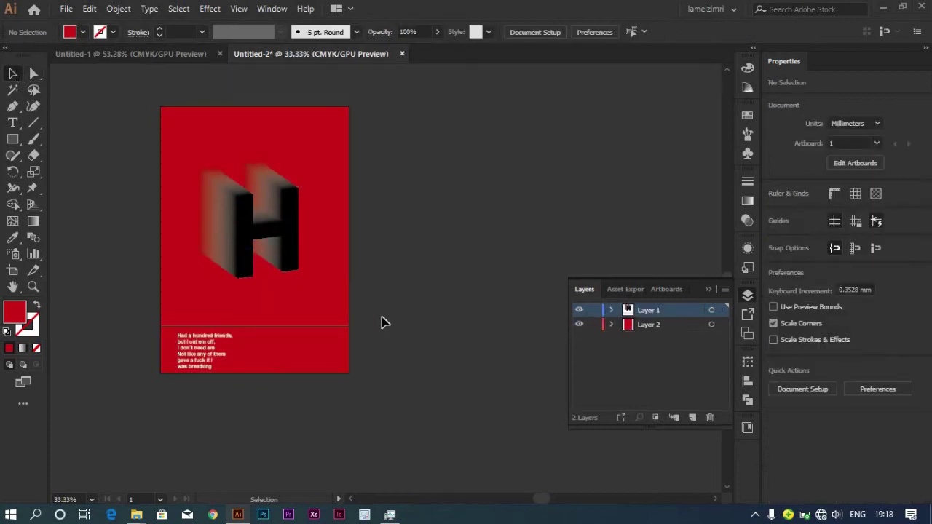
- Give the divider line a white stroke
{"action": "scroll", "coordinate": [266, 302], "scroll_direction": "up", "scroll_amount": 1}
{"action": "scroll", "coordinate": [271, 294], "scroll_direction": "up", "scroll_amount": 2}
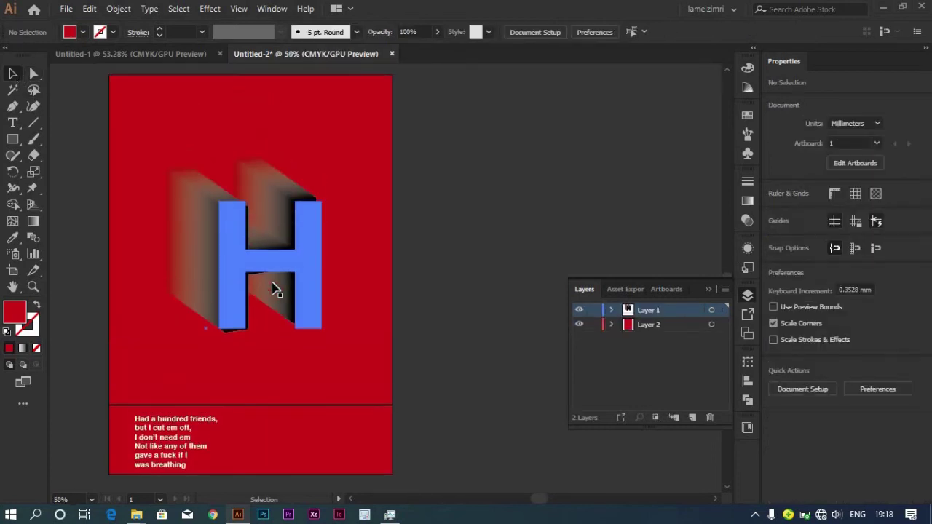
{"action": "left_click", "coordinate": [309, 405]}
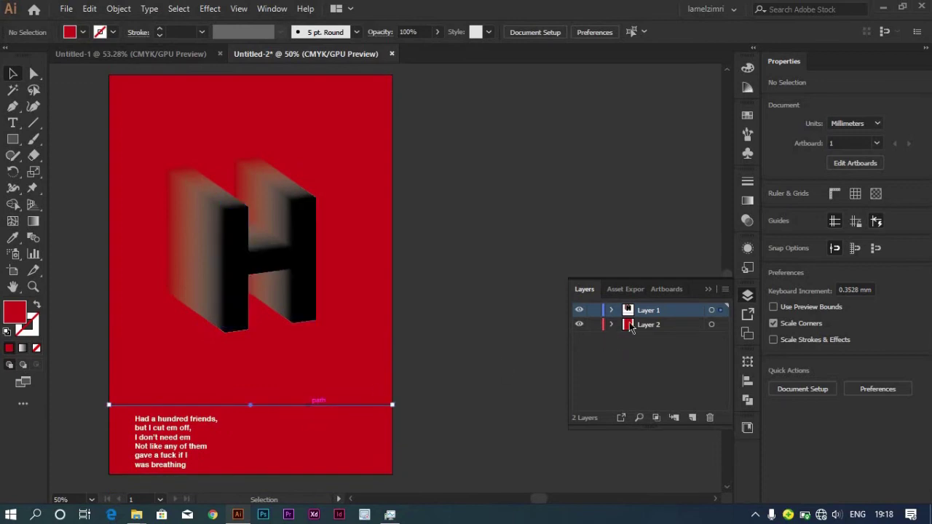
{"action": "left_click", "coordinate": [774, 212]}
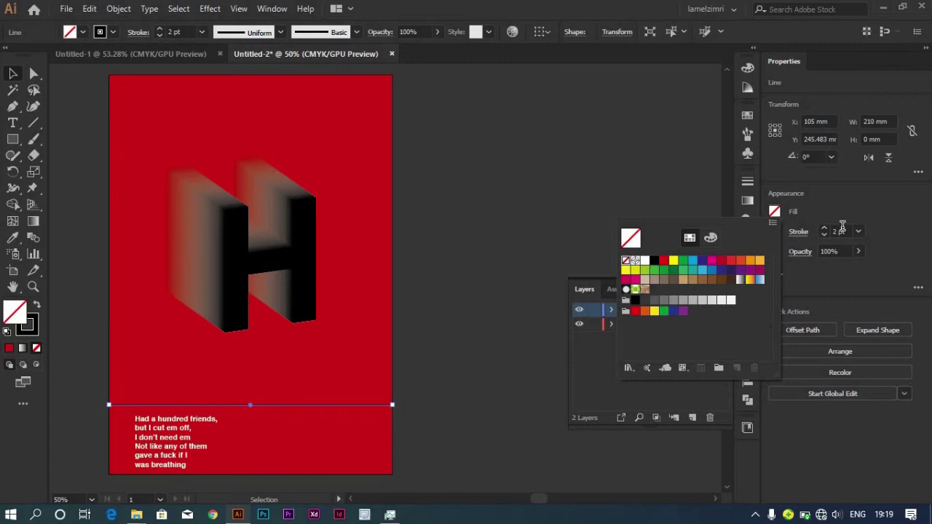
{"action": "left_click", "coordinate": [774, 230]}
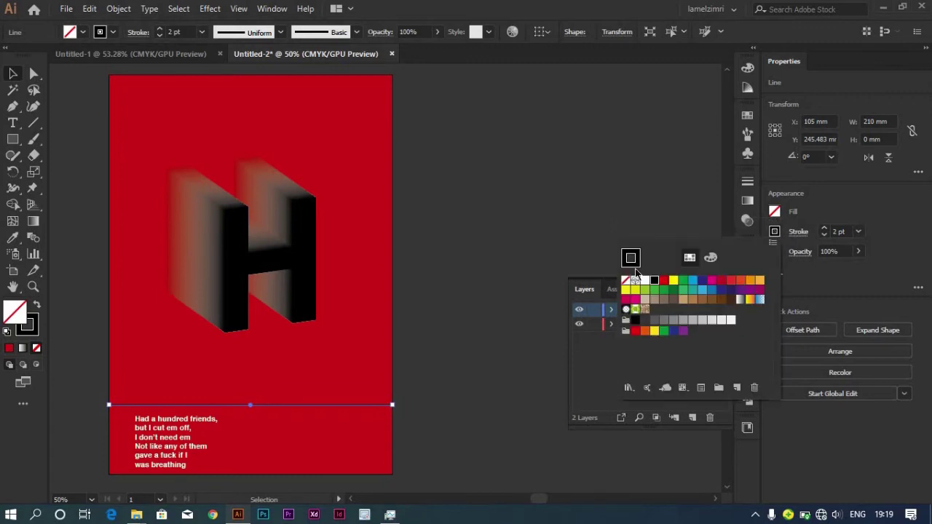
{"action": "left_click", "coordinate": [644, 280]}
{"action": "left_click", "coordinate": [362, 359]}
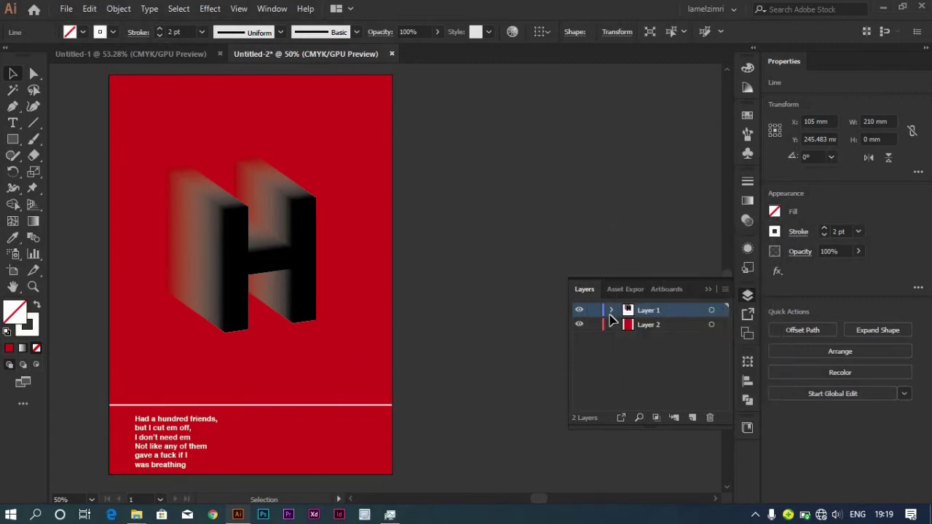
- Make Layer 2 active and drag the H and lyric text block slightly
{"action": "left_click", "coordinate": [645, 327]}
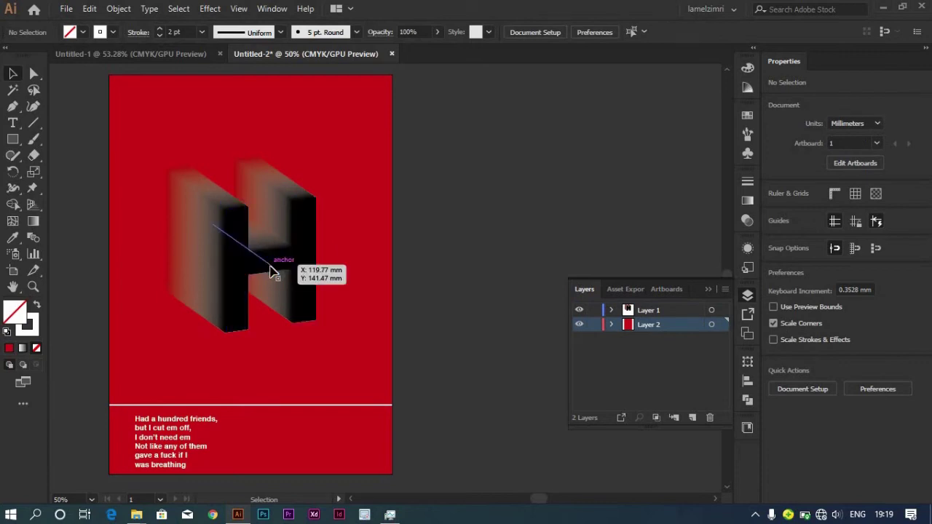
{"action": "left_click_drag", "start_coordinate": [272, 272], "coordinate": [301, 274]}
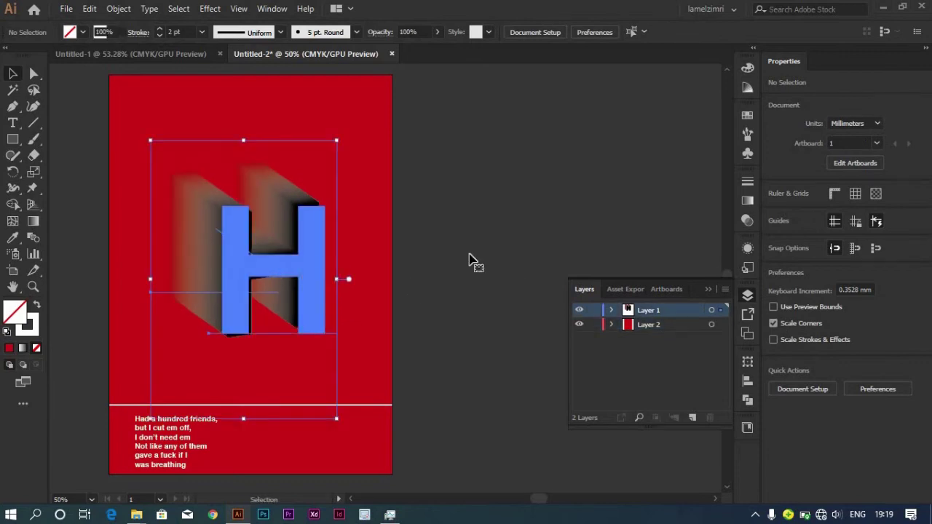
{"action": "left_click_drag", "start_coordinate": [174, 455], "coordinate": [184, 436]}
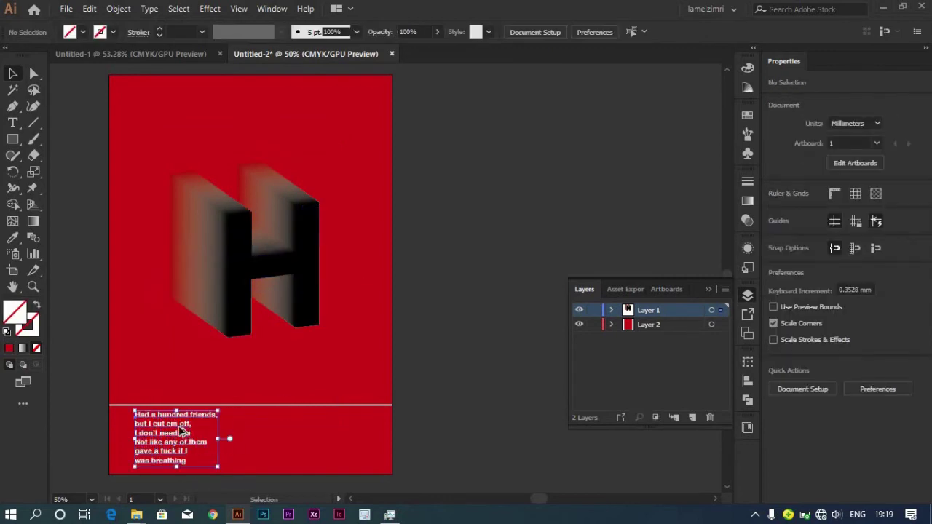
{"action": "scroll", "coordinate": [182, 431], "scroll_direction": "up", "scroll_amount": 1, "text": "alt"}
{"action": "scroll", "coordinate": [174, 419], "scroll_direction": "down", "scroll_amount": 1}
{"action": "key", "text": "a"}
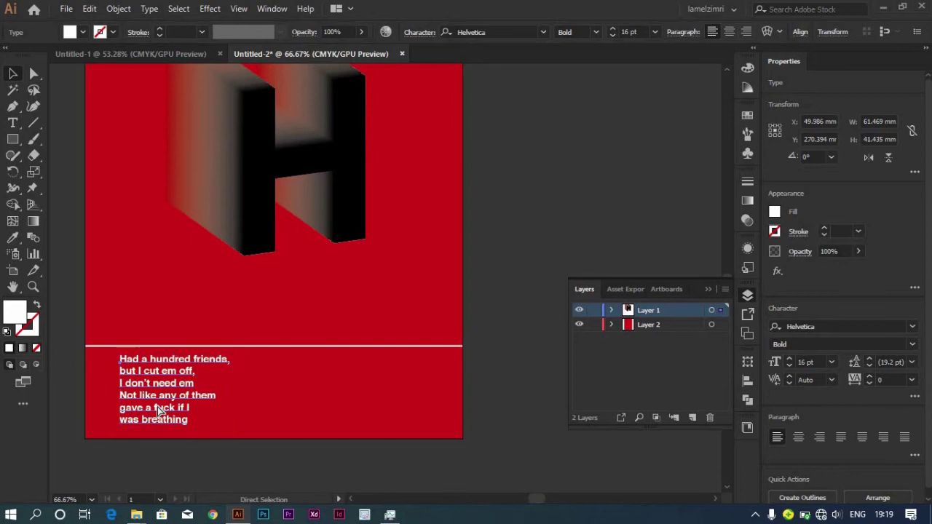
{"action": "scroll", "coordinate": [159, 410], "scroll_direction": "left", "scroll_amount": 2, "text": "ctrl"}
- Nudge the lyric text down and left to X 42.93 mm, Y 271.1 mm
{"action": "left_click", "coordinate": [238, 411], "text": "ctrl"}
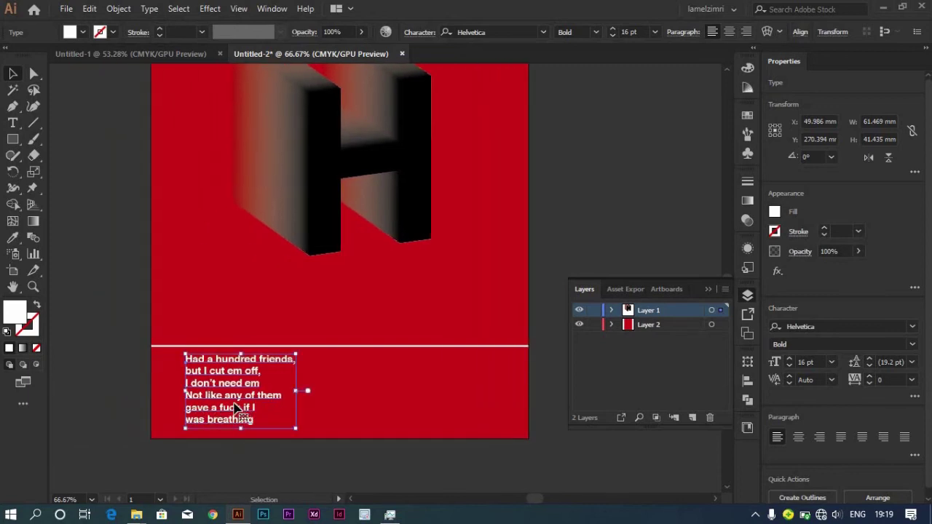
{"action": "key", "text": "Down"}
{"action": "key", "text": "Left"}
{"action": "key", "text": "Left"}
{"action": "key", "text": "Left"}
{"action": "key", "text": "Left"}
{"action": "key", "text": "Left"}
{"action": "key", "text": "Left"}
{"action": "key", "text": "Left"}
{"action": "key", "text": "Left"}
{"action": "key", "text": "Left"}
{"action": "key", "text": "Left"}
{"action": "key", "text": "Left"}
{"action": "key", "text": "Left"}
{"action": "key", "text": "Left"}
{"action": "left_click", "coordinate": [566, 234]}
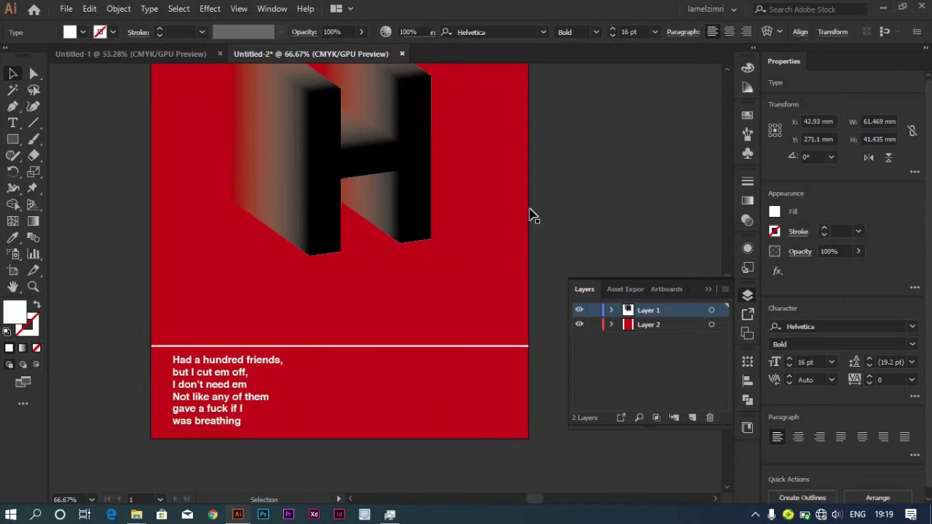
{"action": "left_click", "coordinate": [532, 215]}
{"action": "scroll", "coordinate": [493, 201], "scroll_direction": "down", "scroll_amount": 2}
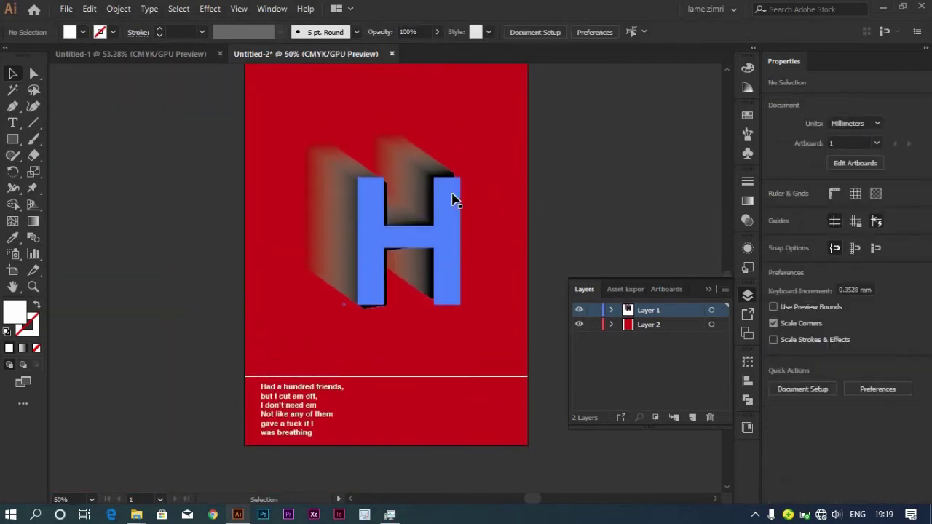
- Lock Layer 2 and place a new text object at the poster's top right
{"action": "scroll", "coordinate": [452, 197], "scroll_direction": "up", "scroll_amount": 1}
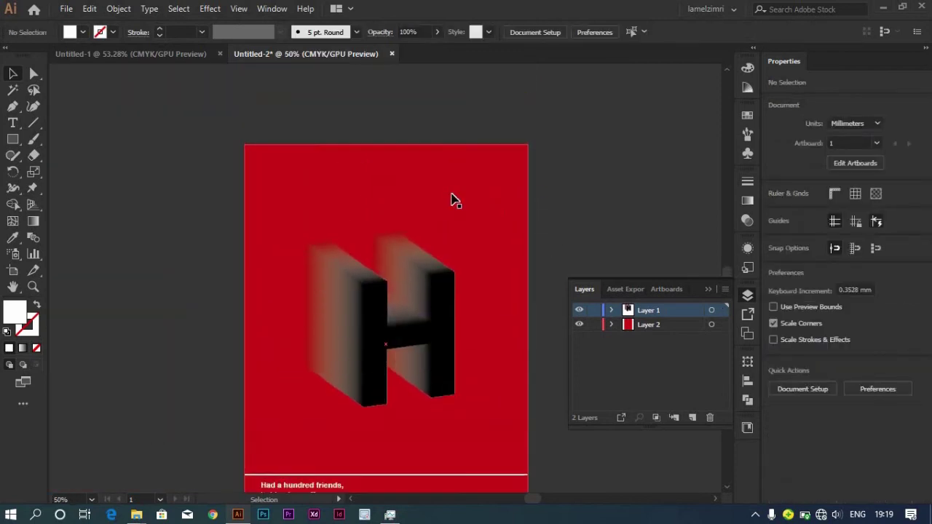
{"action": "left_click", "coordinate": [13, 123]}
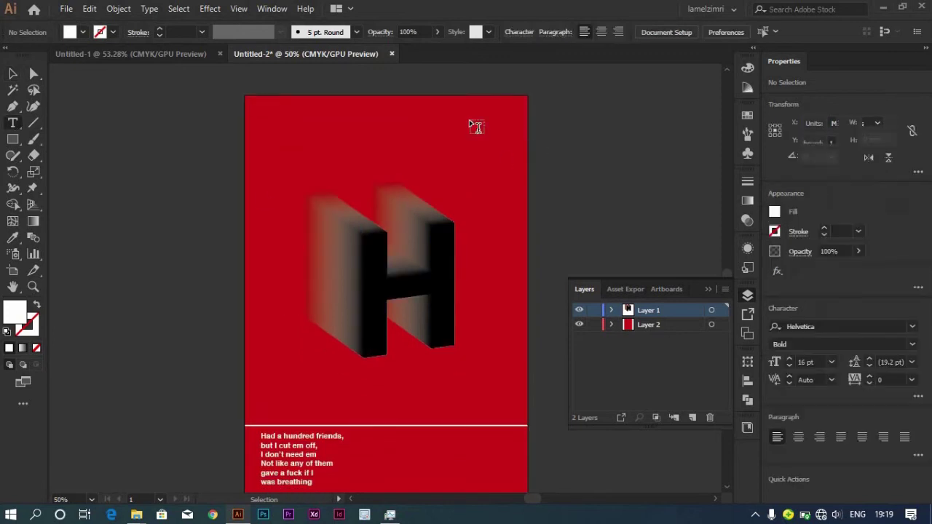
{"action": "left_click", "coordinate": [593, 325]}
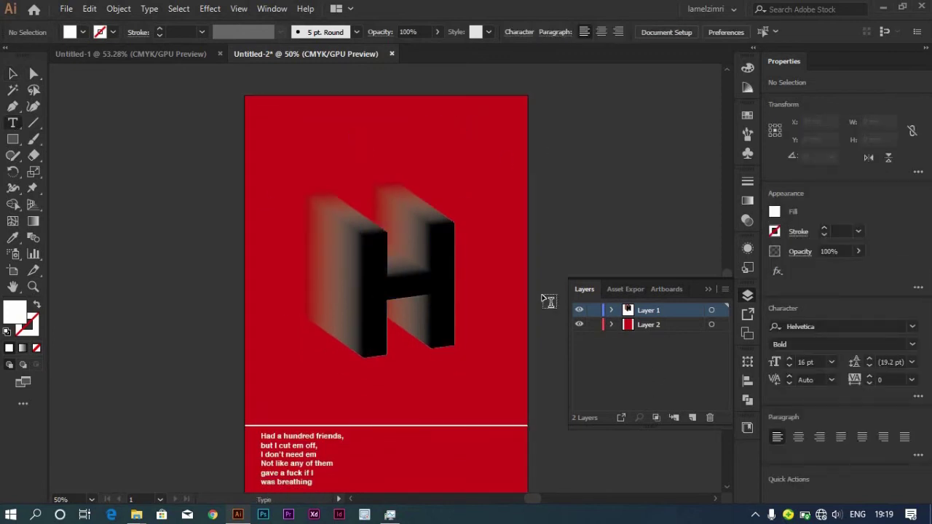
{"action": "left_click", "coordinate": [461, 120]}
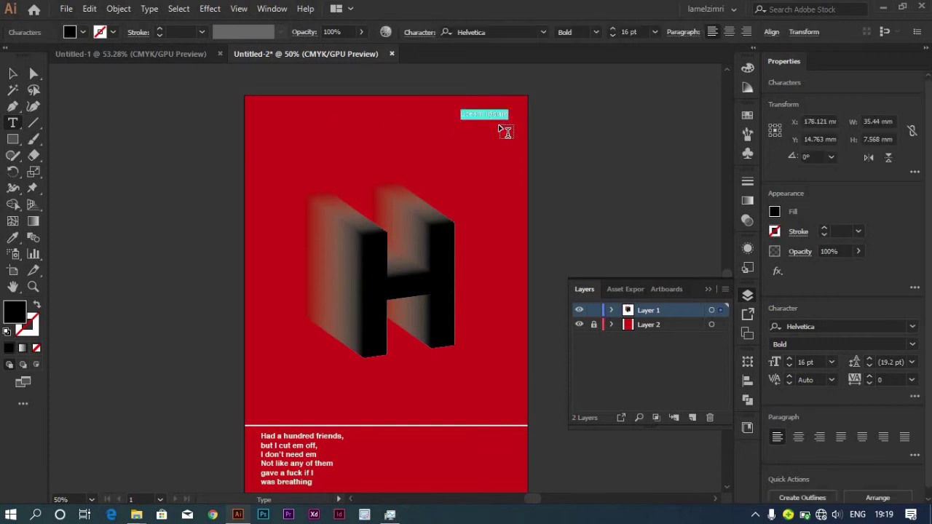
{"action": "key", "text": "BackSpace"}
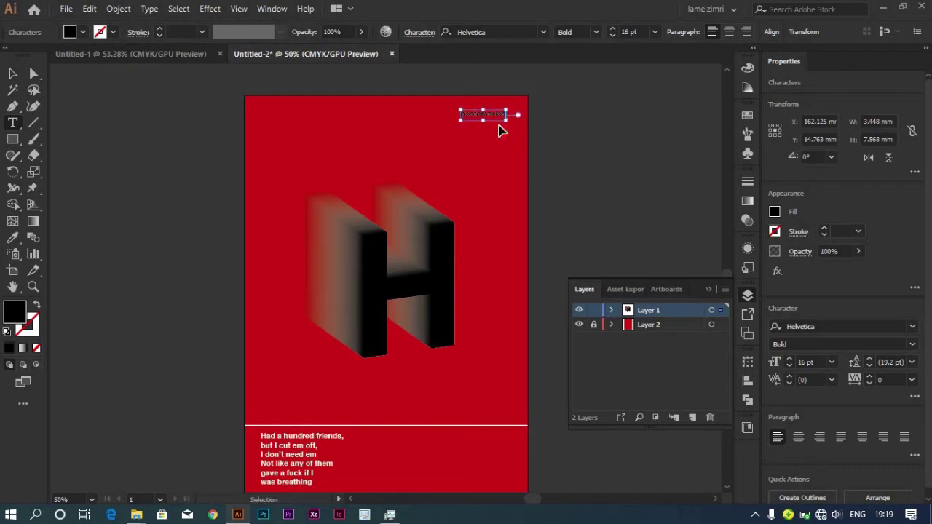
- Set the posterseries text size to 16 pt
{"action": "key", "text": "ctrl+a"}
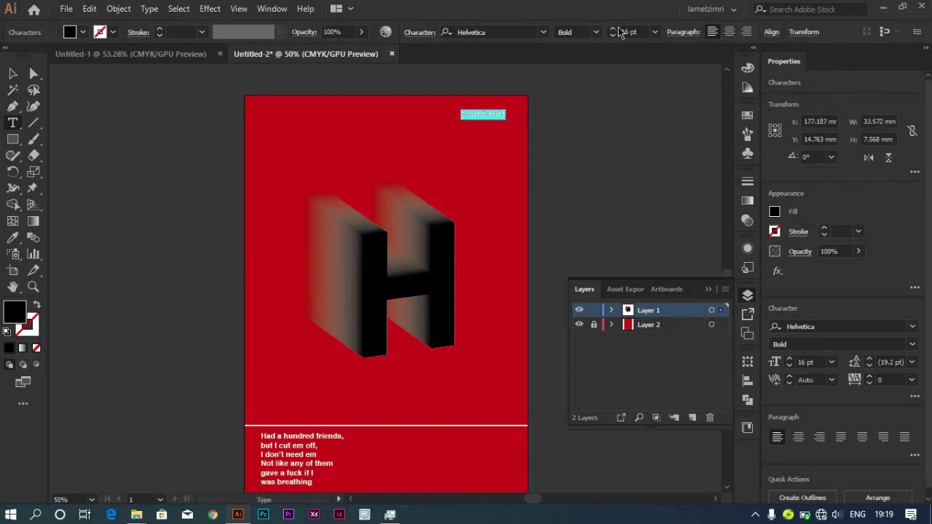
{"action": "left_click", "coordinate": [597, 32]}
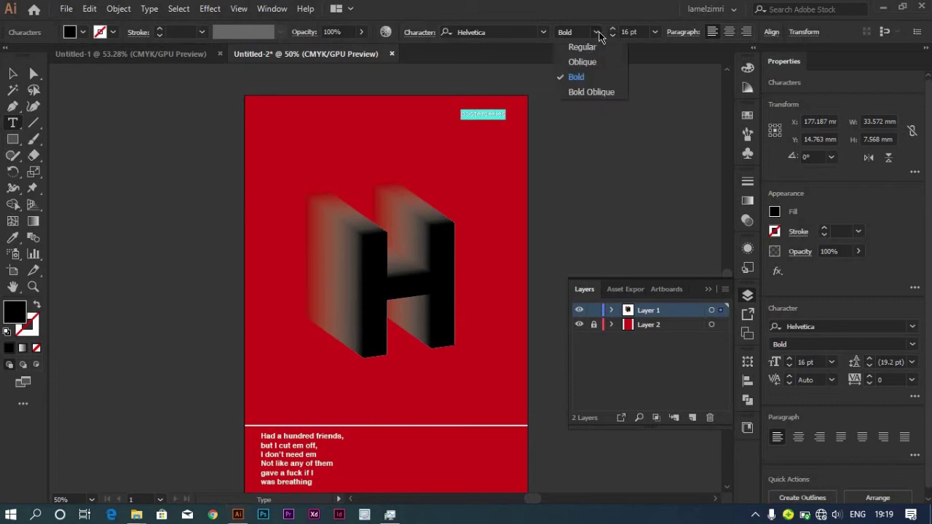
{"action": "left_click", "coordinate": [654, 32]}
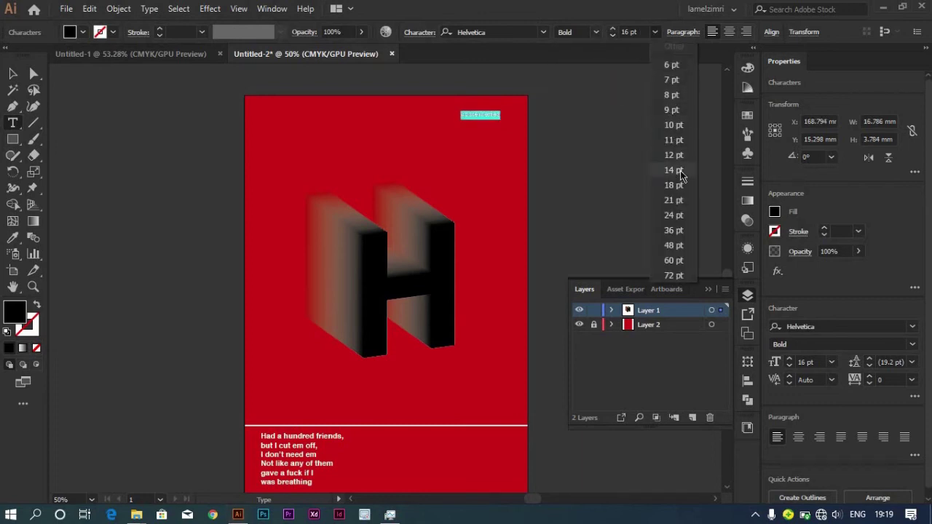
{"action": "left_click", "coordinate": [682, 170]}
{"action": "left_click", "coordinate": [612, 28]}
{"action": "left_click", "coordinate": [613, 28]}
- Fill the posterseries text white
{"action": "left_click", "coordinate": [83, 32]}
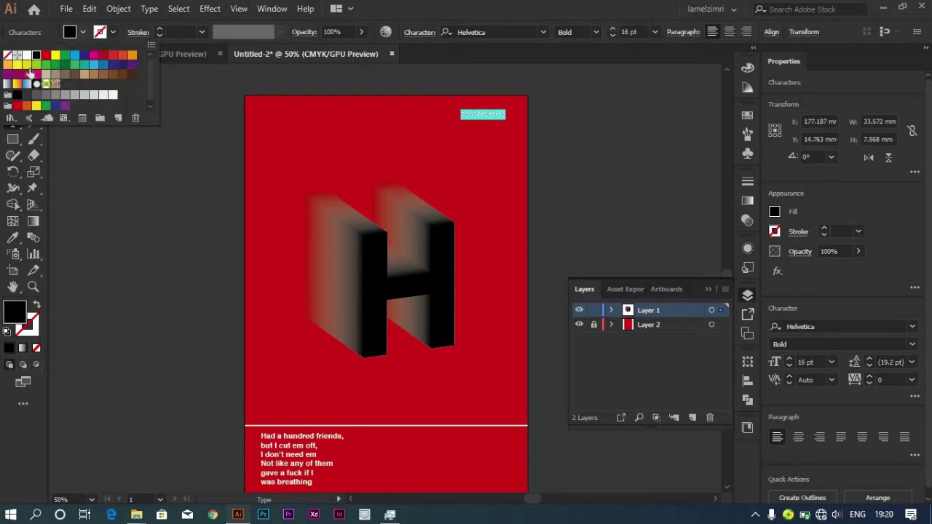
{"action": "left_click", "coordinate": [27, 55]}
{"action": "key", "text": "Escape"}
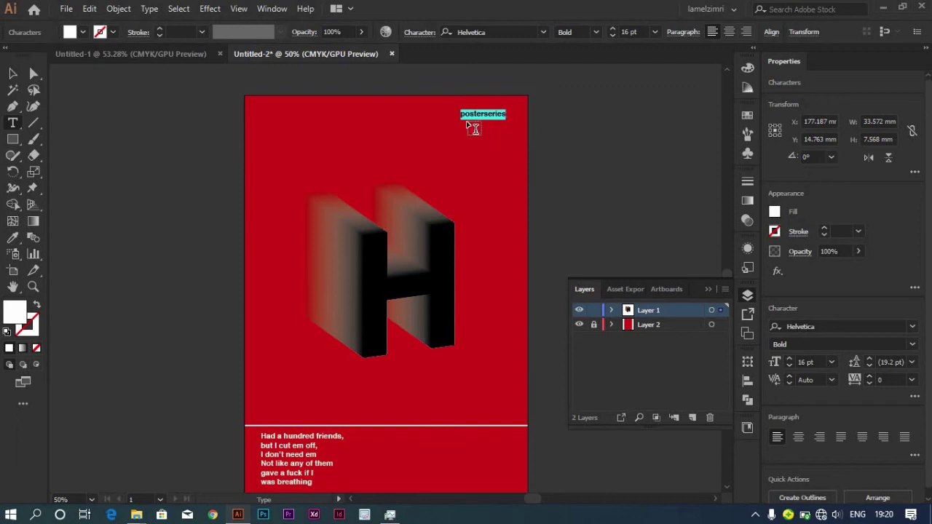
{"action": "scroll", "coordinate": [452, 115], "scroll_direction": "up", "scroll_amount": 2}
{"action": "key", "text": "ctrl+minus"}
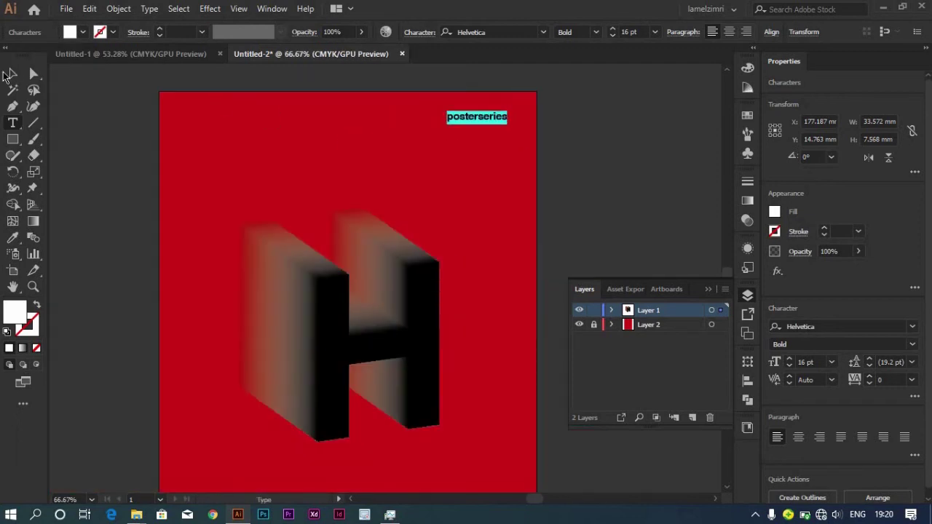
{"action": "left_click", "coordinate": [12, 73]}
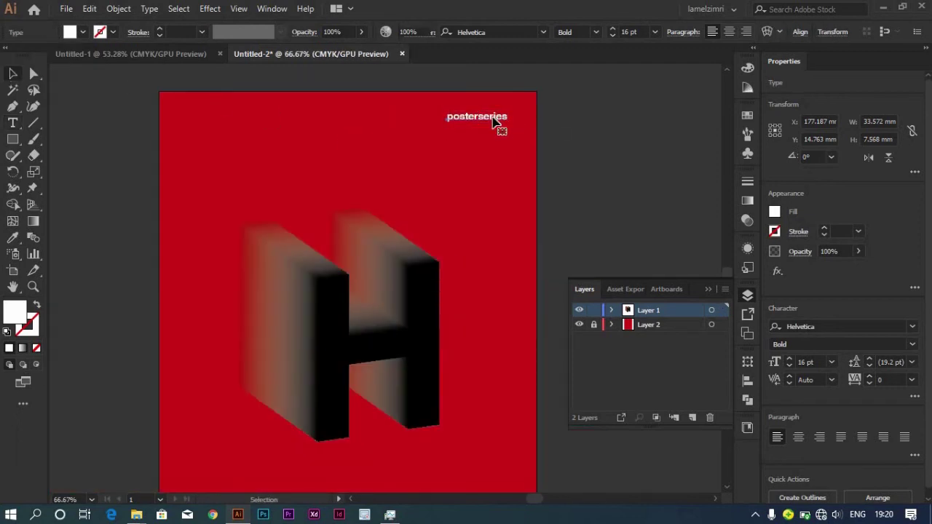
- Duplicate posterseries to the top-left corner and retype it as a social-media handle
{"action": "left_click_drag", "start_coordinate": [495, 124], "coordinate": [230, 121]}
{"action": "double_click", "coordinate": [229, 117]}
{"action": "key", "text": "ctrl+a"}
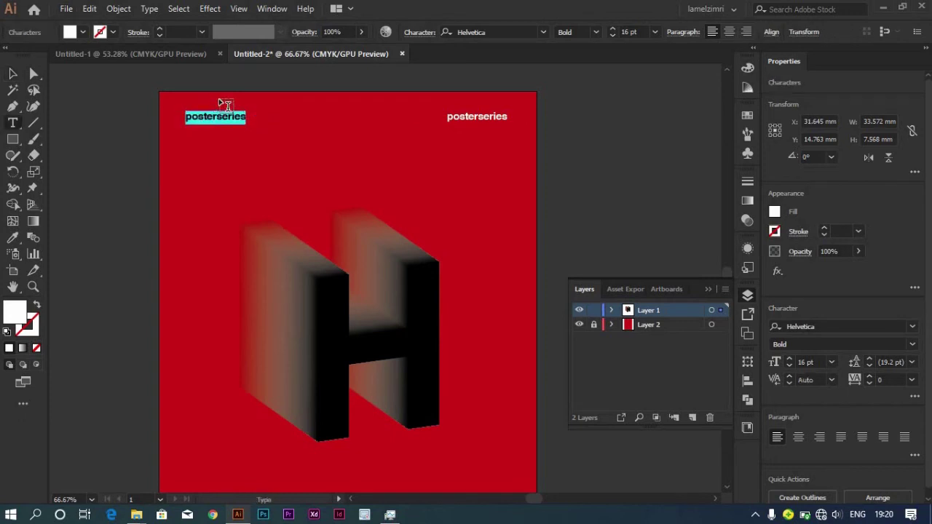
{"action": "type", "text": "@elzimrie"}
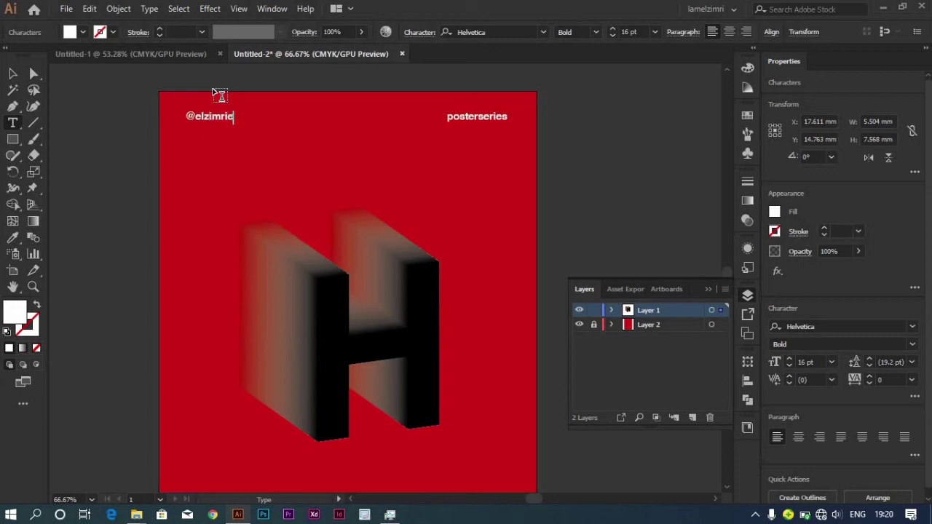
{"action": "key", "text": "ctrl+a"}
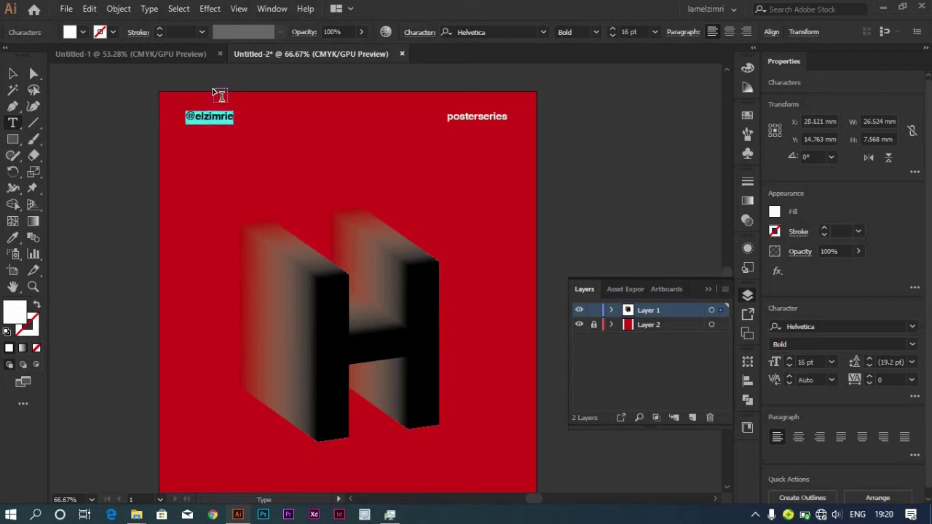
{"action": "key", "text": "Escape"}
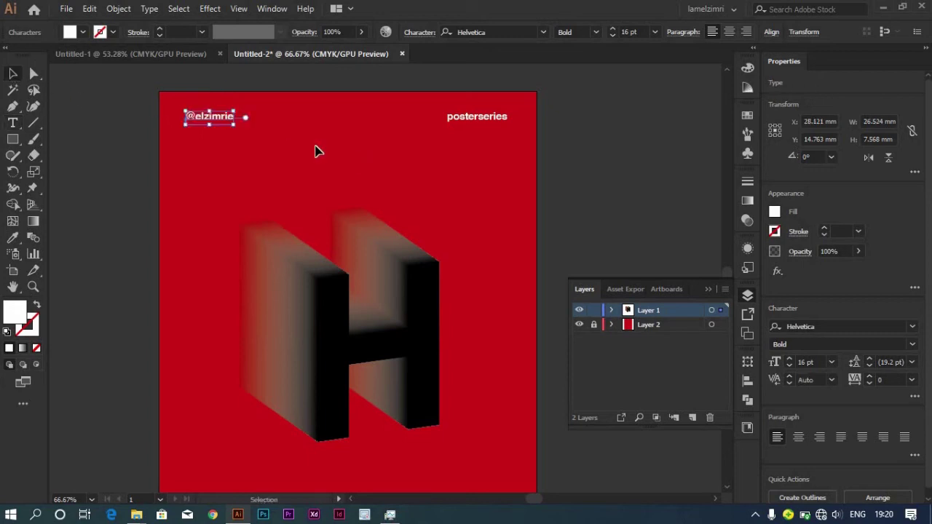
- Reduce both header labels to 14 pt and nudge posterseries slightly right
{"action": "key", "text": "ctrl+a"}
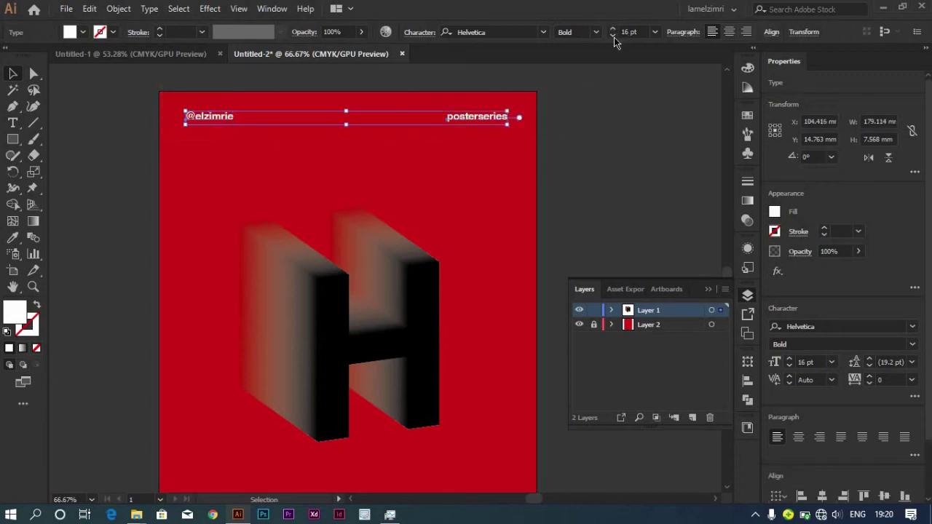
{"action": "left_click", "coordinate": [613, 36]}
{"action": "left_click", "coordinate": [614, 37]}
{"action": "left_click", "coordinate": [501, 140]}
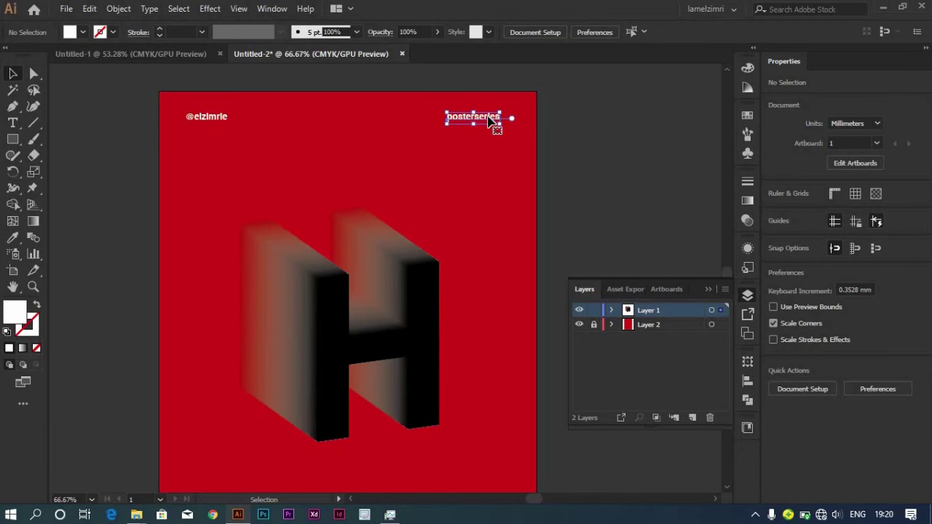
{"action": "left_click_drag", "start_coordinate": [489, 121], "coordinate": [494, 122]}
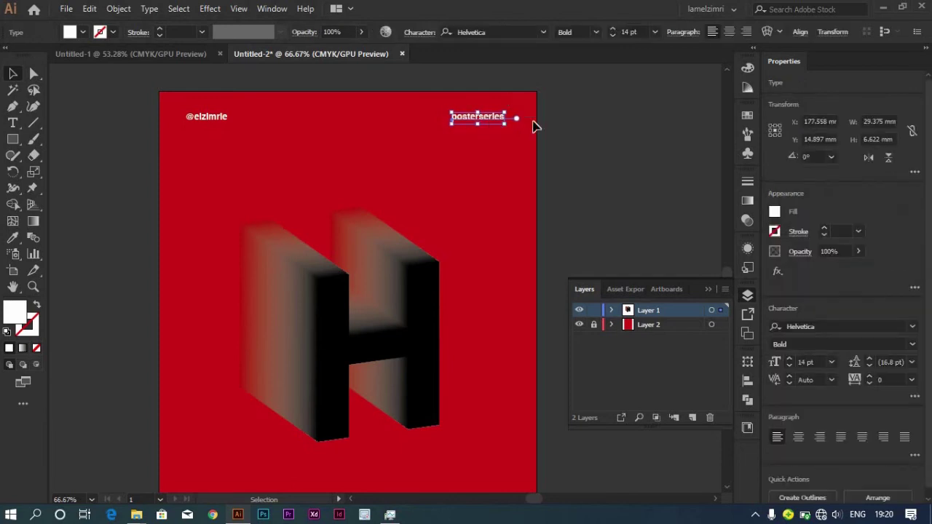
{"action": "left_click", "coordinate": [602, 191]}
{"action": "key", "text": "ctrl+minus"}
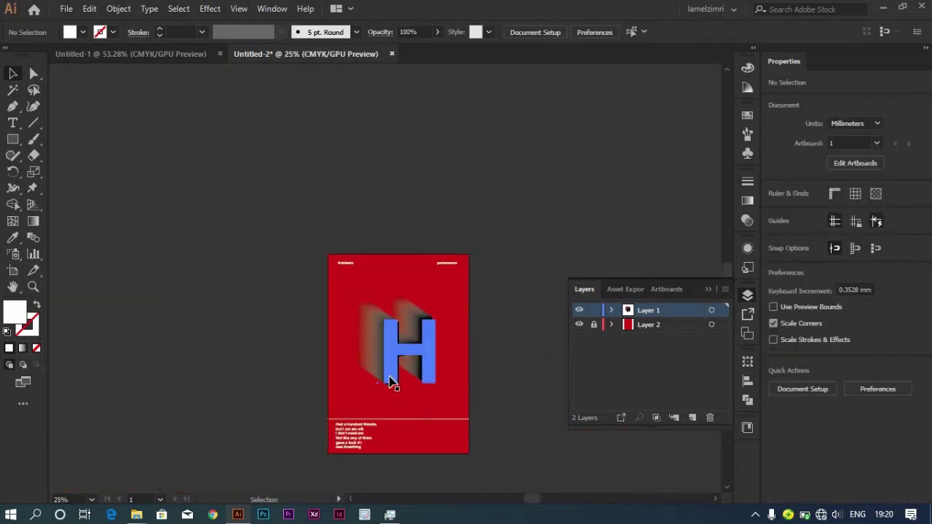
- Widen the H blend by dragging its side bounding-box handle
{"action": "key", "text": "ctrl+plus"}
{"action": "key", "text": "ctrl+plus"}
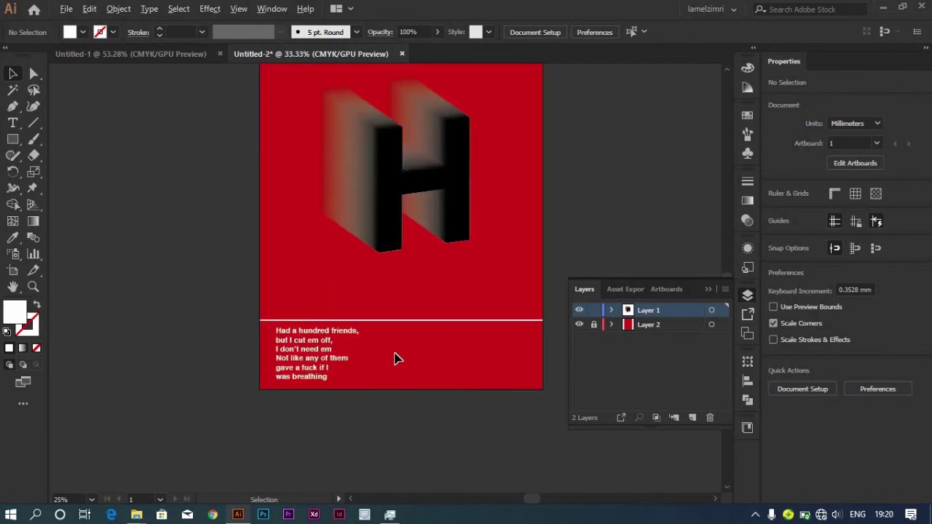
{"action": "scroll", "coordinate": [408, 342], "scroll_direction": "up", "scroll_amount": 2}
{"action": "left_click", "coordinate": [469, 373]}
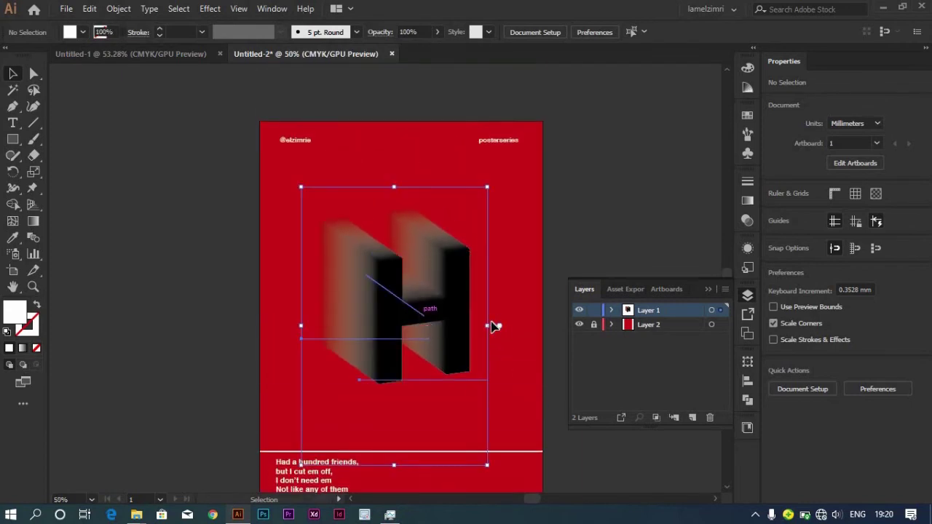
{"action": "left_click_drag", "start_coordinate": [487, 326], "coordinate": [529, 326]}
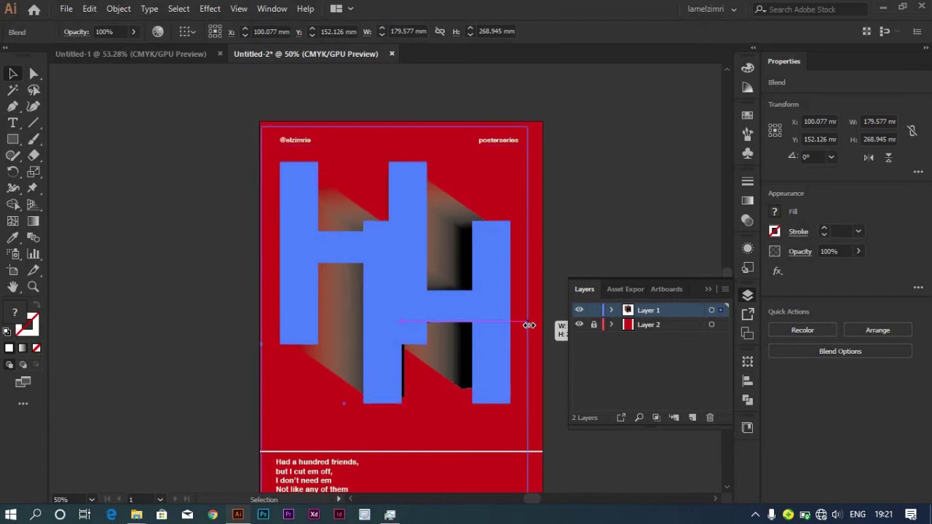
{"action": "left_click_drag", "start_coordinate": [529, 325], "coordinate": [529, 325]}
{"action": "left_click", "coordinate": [586, 218]}
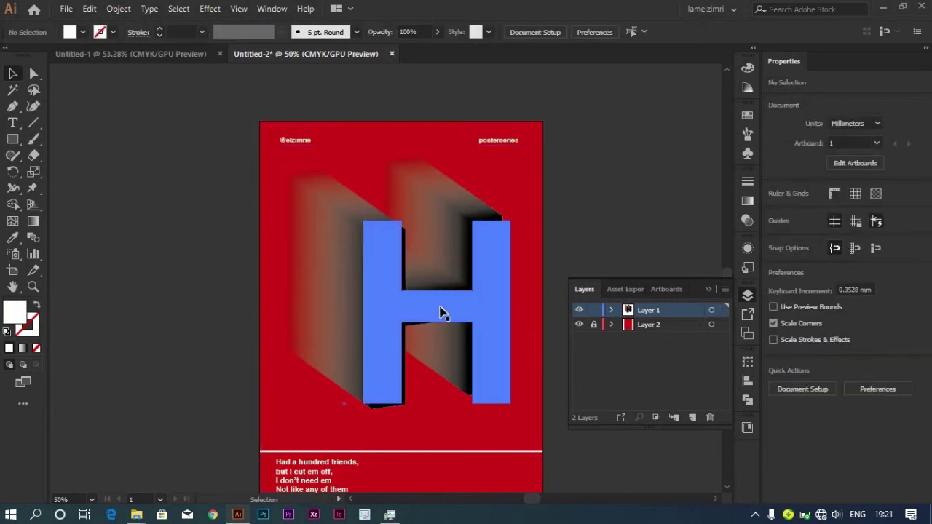
- Pull the H blend back to roughly 173 × 260 mm
{"action": "left_click", "coordinate": [537, 327]}
{"action": "left_click_drag", "start_coordinate": [539, 327], "coordinate": [516, 327]}
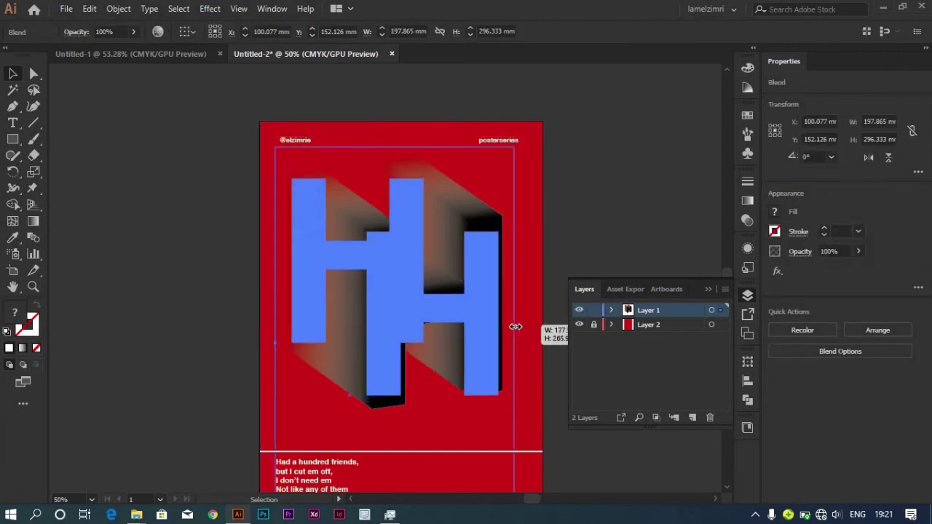
{"action": "left_click_drag", "start_coordinate": [516, 327], "coordinate": [512, 327]}
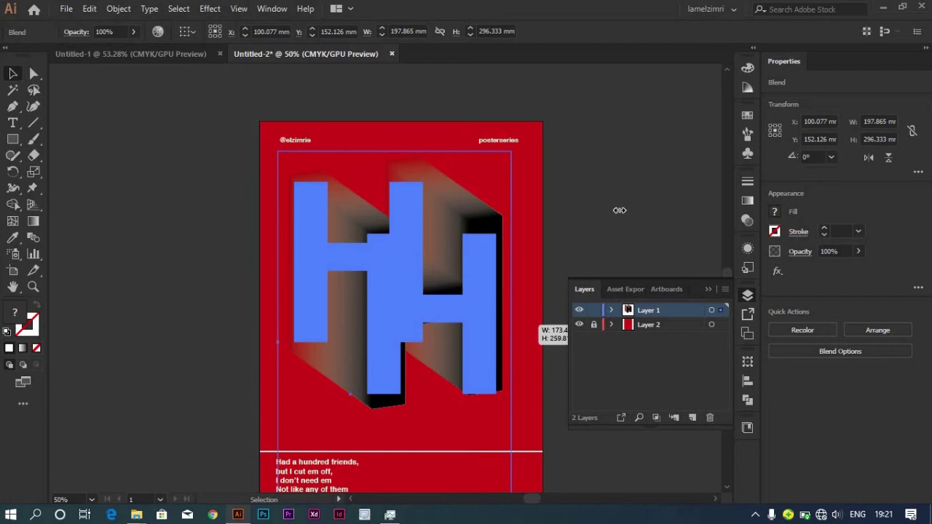
{"action": "left_click", "coordinate": [512, 291]}
{"action": "scroll", "coordinate": [512, 293], "scroll_direction": "down", "scroll_amount": 1}
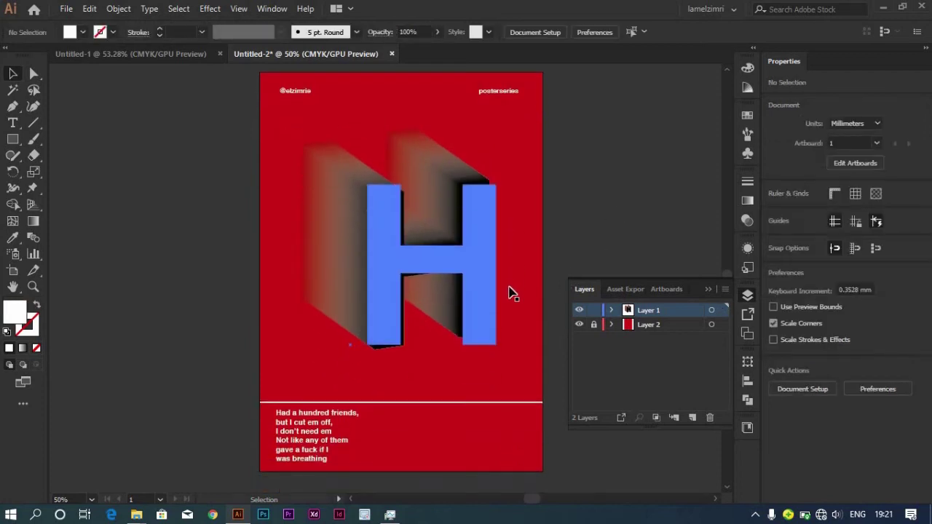
{"action": "scroll", "coordinate": [512, 294], "scroll_direction": "up", "scroll_amount": 1}
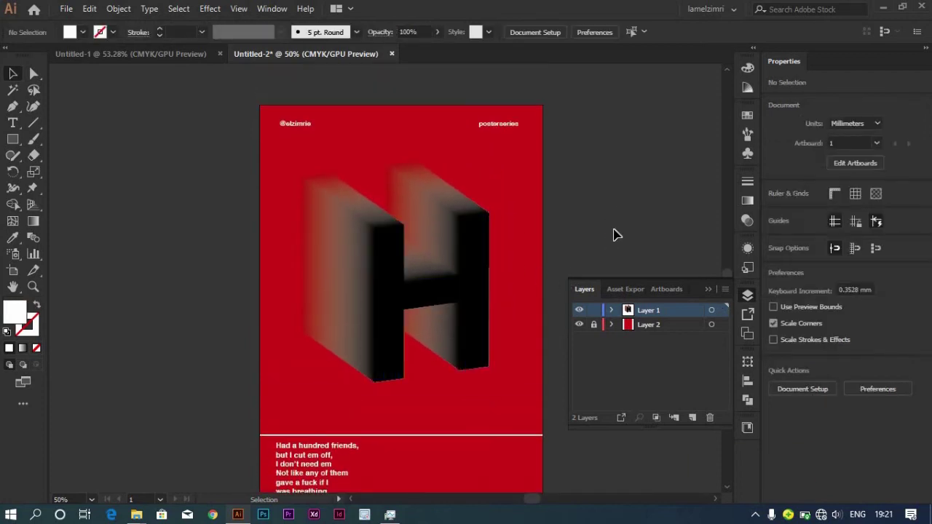
{"action": "left_click", "coordinate": [482, 300]}
- Inside Isolation Mode, fill the blend's front H with white, then exit
{"action": "double_click", "coordinate": [482, 302]}
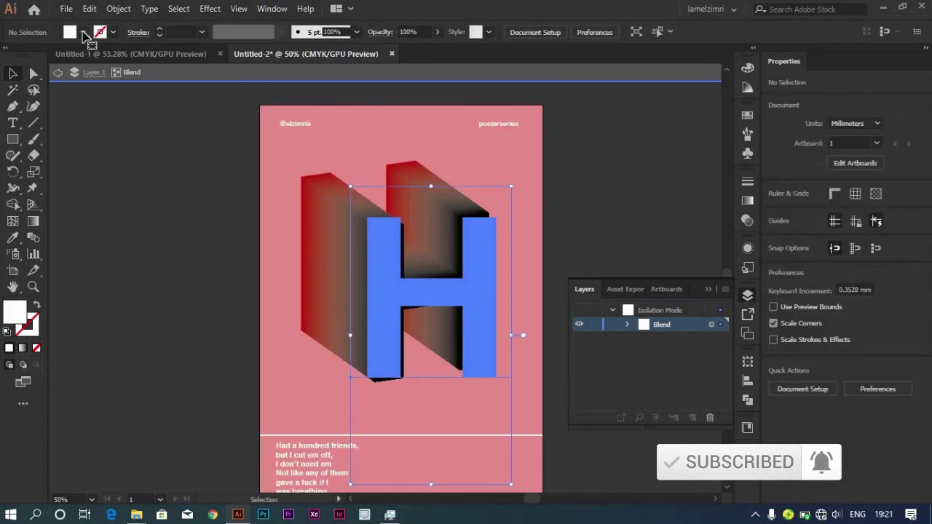
{"action": "key", "text": "ctrl+a"}
{"action": "left_click", "coordinate": [83, 32]}
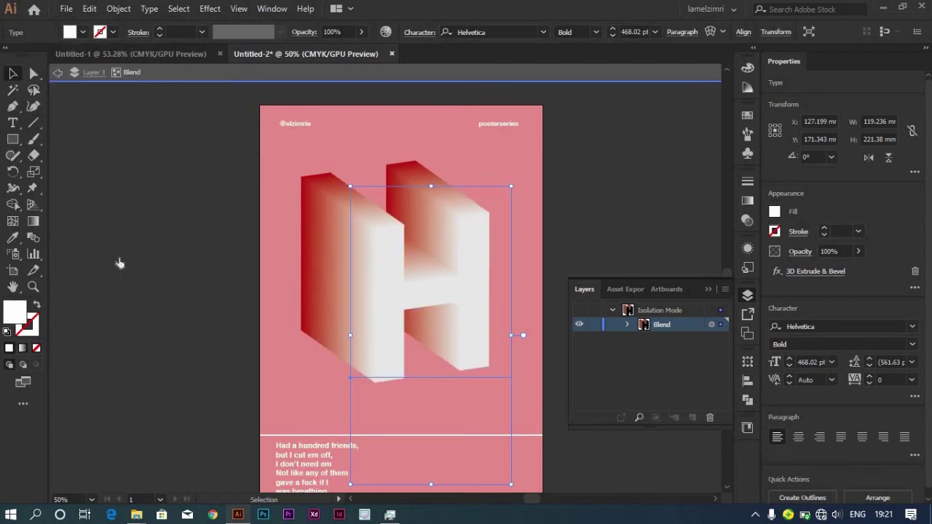
{"action": "left_click", "coordinate": [87, 158]}
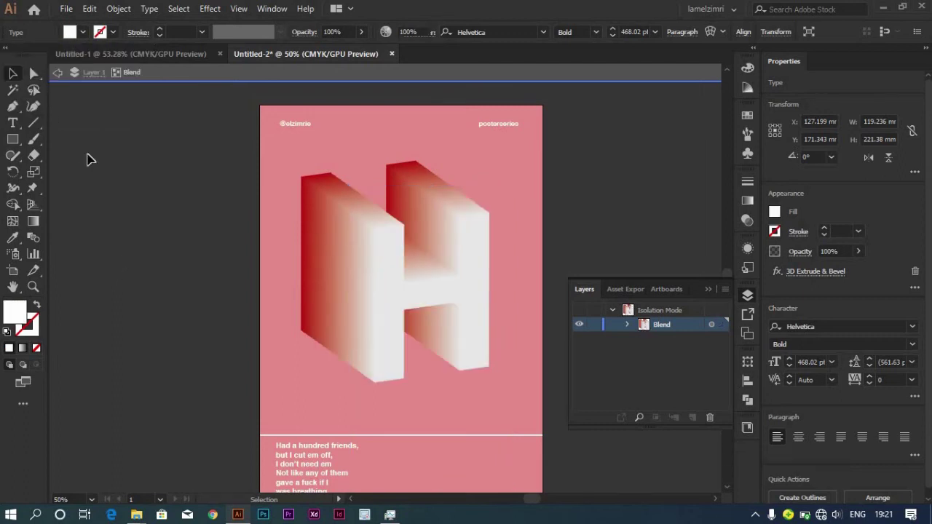
{"action": "double_click", "coordinate": [154, 239]}
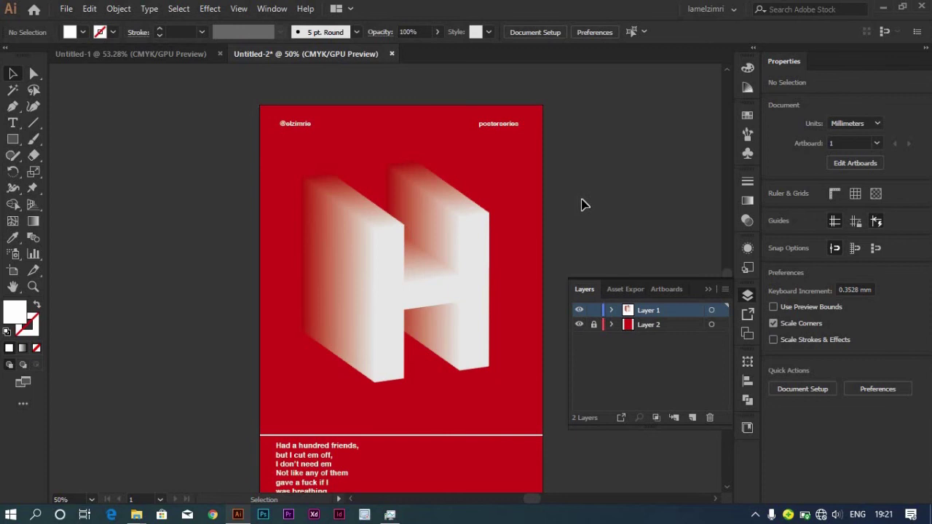
- Shift the lyric text block a few pixels right under the divider and reselect it
{"action": "scroll", "coordinate": [587, 212], "scroll_direction": "down", "scroll_amount": 2}
{"action": "scroll", "coordinate": [587, 212], "scroll_direction": "down", "scroll_amount": 1}
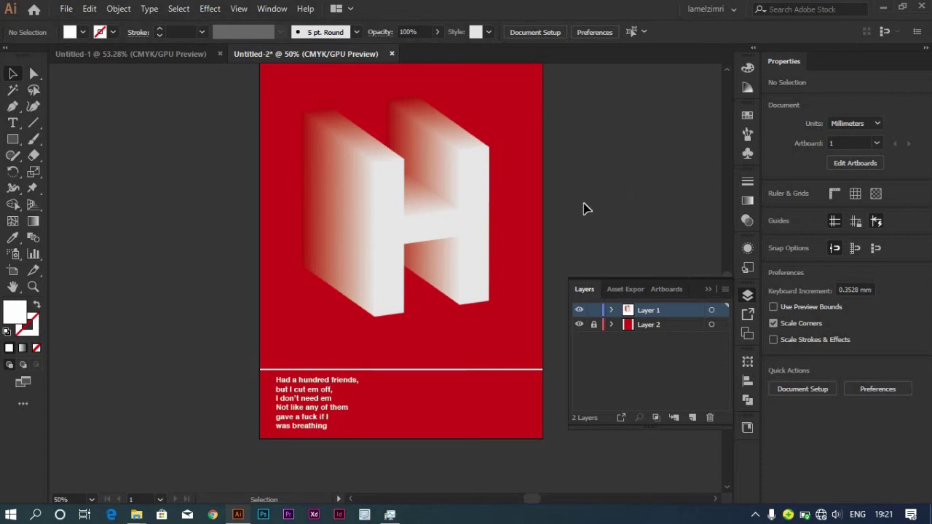
{"action": "scroll", "coordinate": [475, 254], "scroll_direction": "down", "scroll_amount": 1}
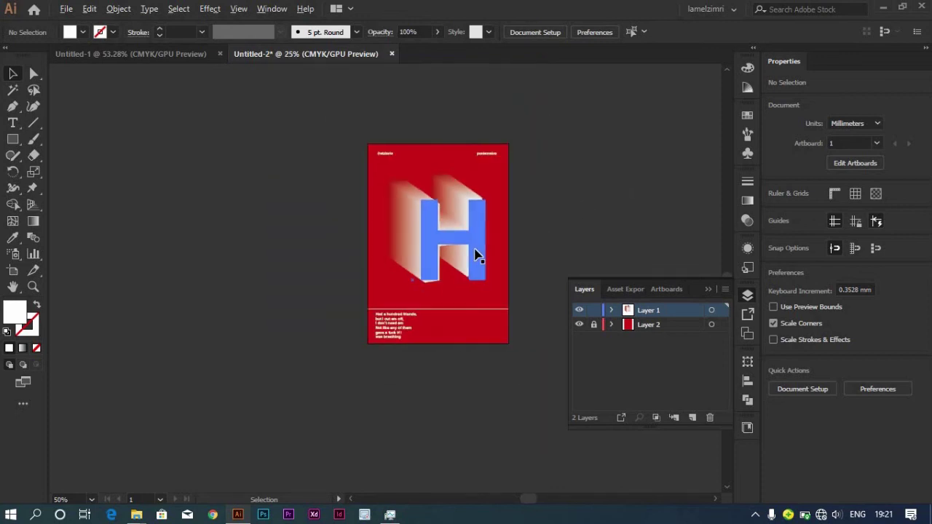
{"action": "left_click_drag", "start_coordinate": [358, 360], "coordinate": [361, 359]}
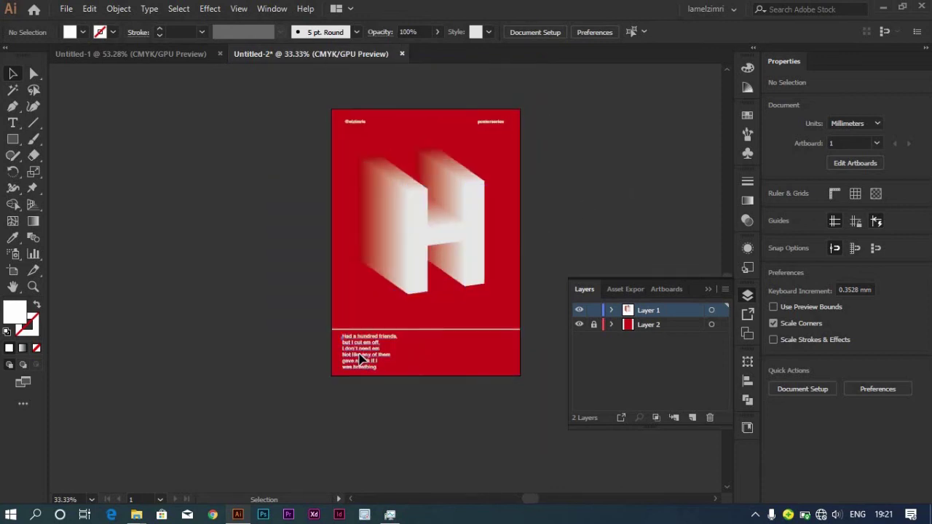
{"action": "left_click", "coordinate": [545, 265]}
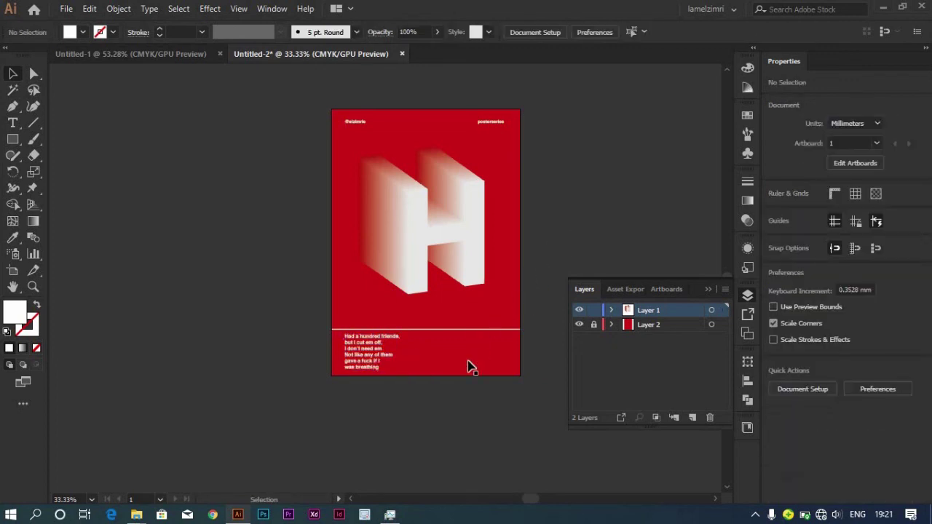
{"action": "left_click", "coordinate": [362, 355]}
{"action": "scroll", "coordinate": [361, 358], "scroll_direction": "up", "scroll_amount": 2}
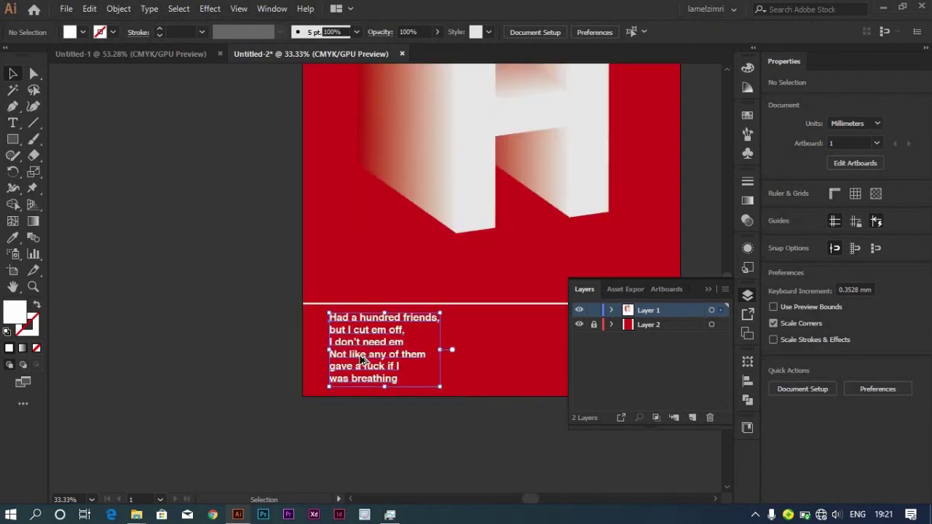
{"action": "scroll", "coordinate": [359, 354], "scroll_direction": "up", "scroll_amount": 1}
{"action": "scroll", "coordinate": [364, 346], "scroll_direction": "up", "scroll_amount": 1}
- Reflow the lyric into four lines by removing two line breaks and the extra spaces
{"action": "double_click", "coordinate": [406, 352]}
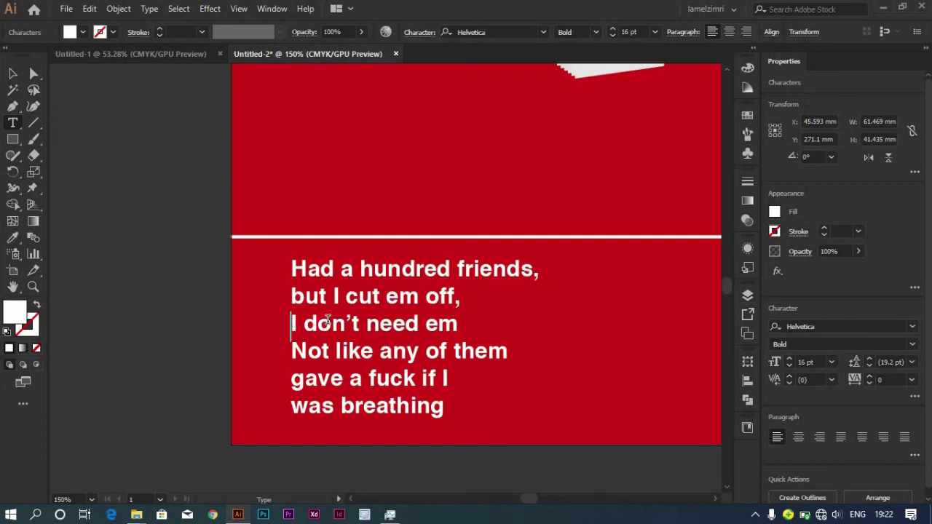
{"action": "left_click", "coordinate": [292, 323]}
{"action": "key", "text": "BackSpace"}
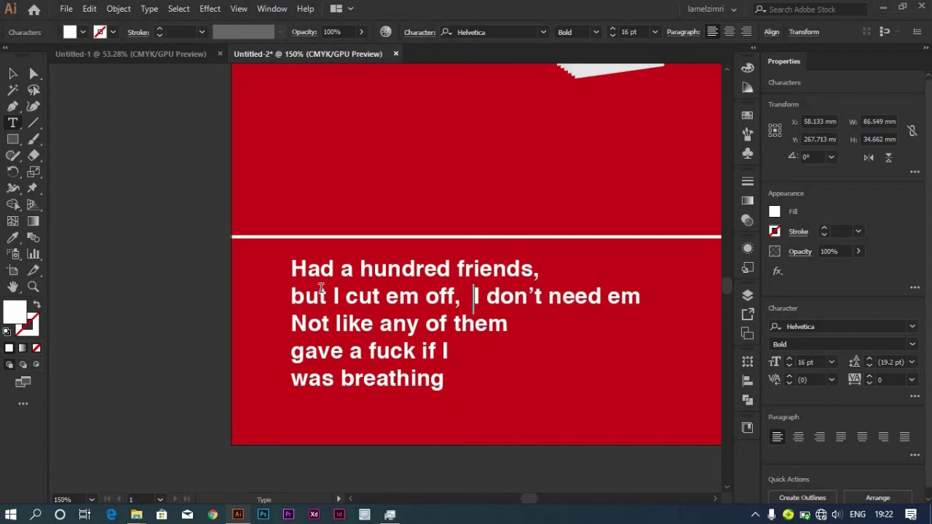
{"action": "key", "text": "Delete"}
{"action": "key", "text": "ctrl+z"}
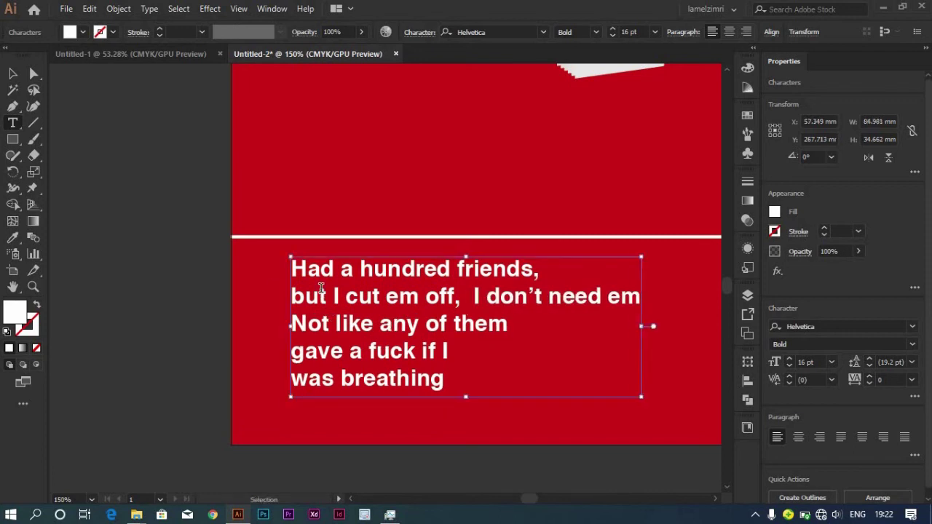
{"action": "key", "text": "BackSpace"}
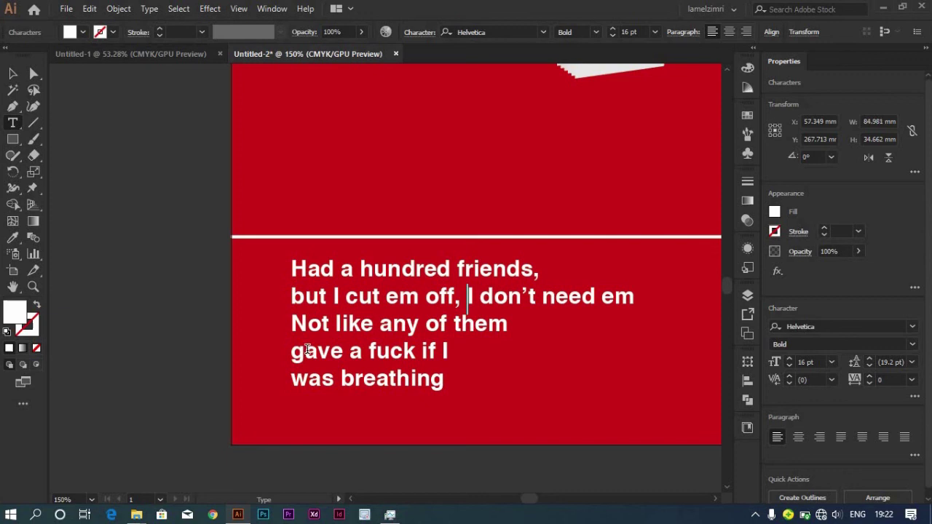
{"action": "key", "text": "BackSpace"}
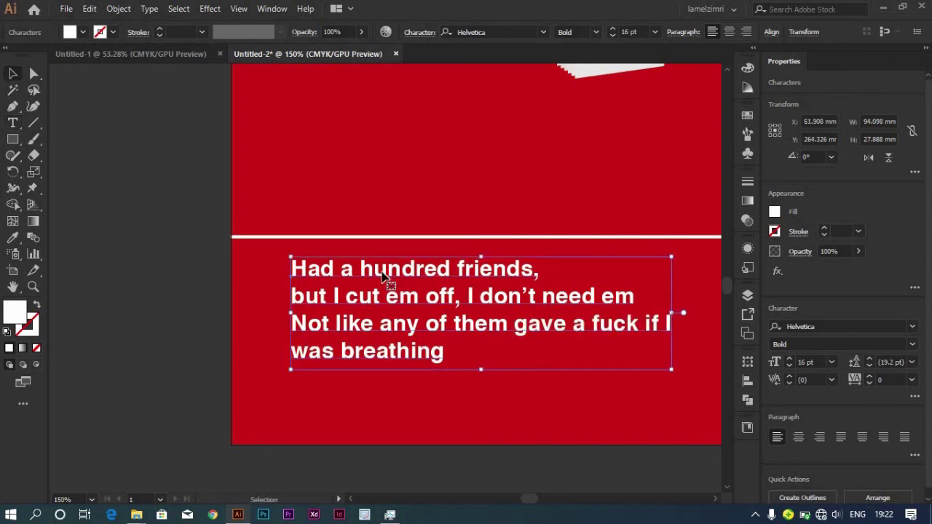
{"action": "key", "text": "Escape"}
- Move the lyric slightly lower, set it to 15 pt, and drag a copy to the right
{"action": "left_click_drag", "start_coordinate": [426, 306], "coordinate": [427, 337]}
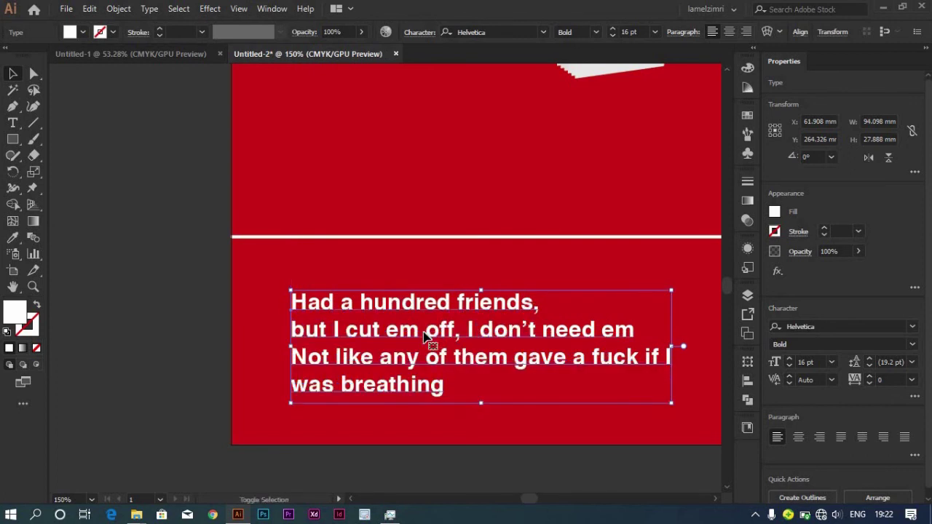
{"action": "scroll", "coordinate": [494, 333], "scroll_direction": "down", "scroll_amount": 1}
{"action": "scroll", "coordinate": [601, 340], "scroll_direction": "down", "scroll_amount": 2}
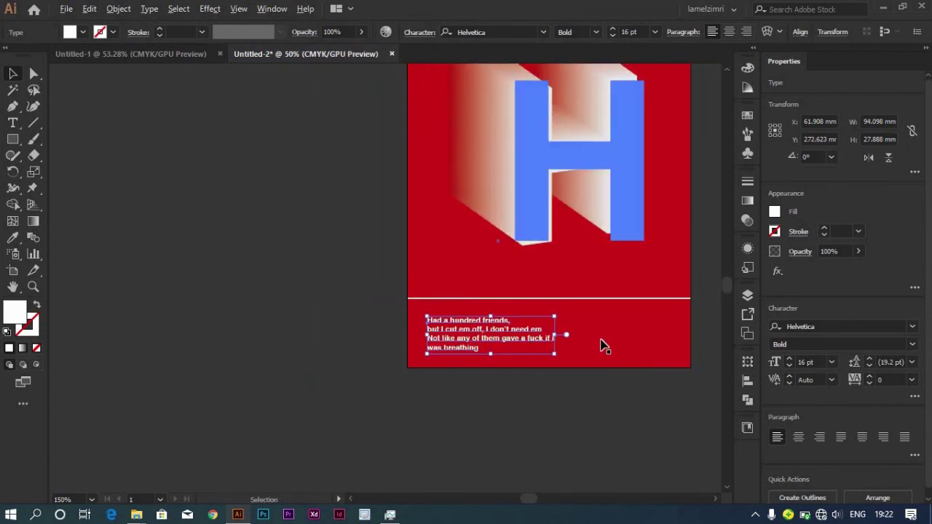
{"action": "scroll", "coordinate": [602, 340], "scroll_direction": "right", "scroll_amount": 1}
{"action": "scroll", "coordinate": [602, 340], "scroll_direction": "right", "scroll_amount": 2}
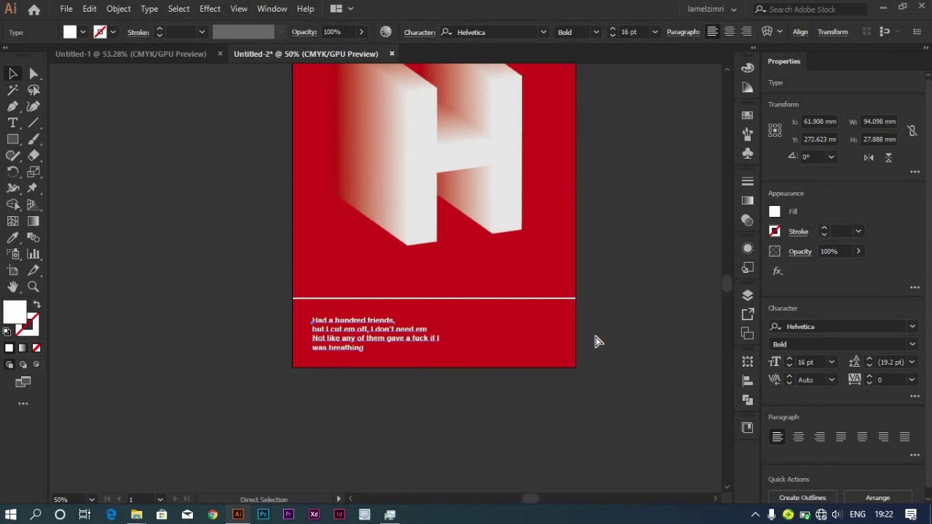
{"action": "left_click", "coordinate": [612, 36]}
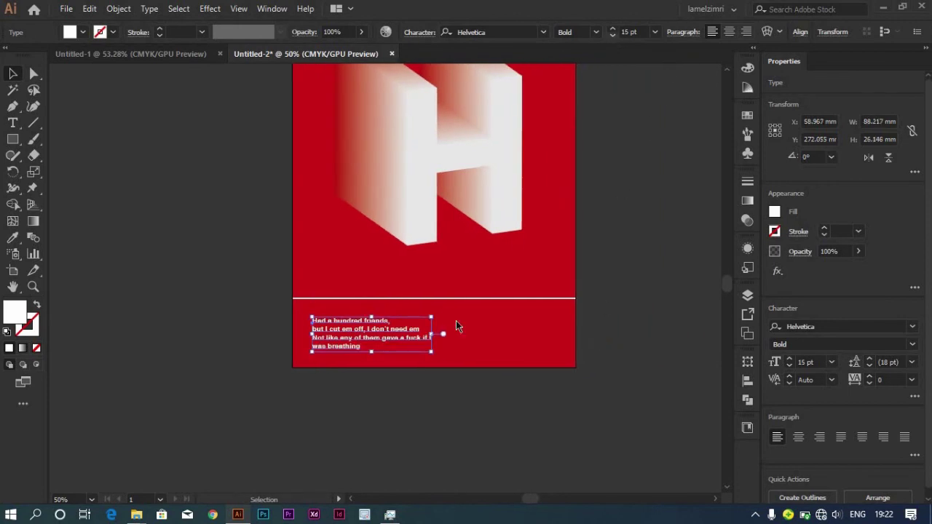
{"action": "scroll", "coordinate": [556, 327], "scroll_direction": "up", "scroll_amount": 1}
{"action": "scroll", "coordinate": [557, 329], "scroll_direction": "up", "scroll_amount": 1}
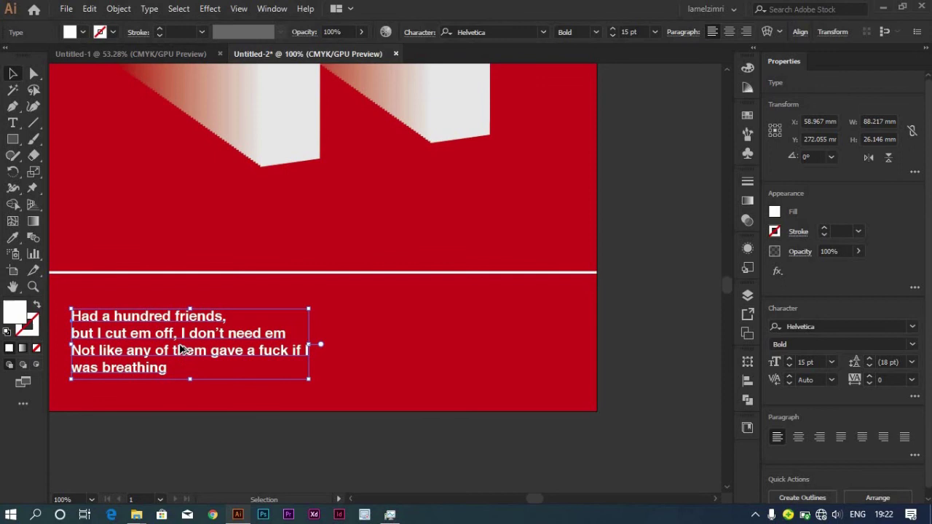
{"action": "left_click_drag", "start_coordinate": [191, 353], "coordinate": [478, 354]}
- Leave the blend isolation mode and select the duplicated lyric text
{"action": "double_click", "coordinate": [430, 353]}
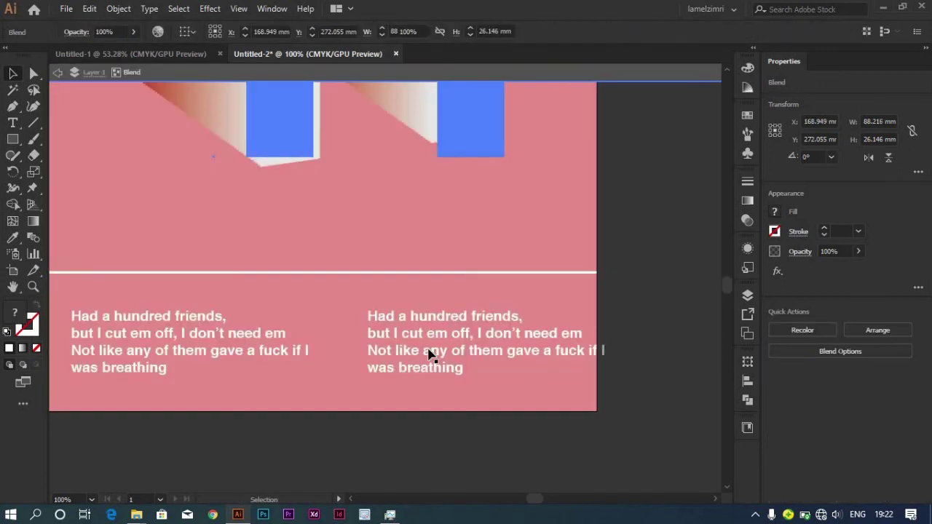
{"action": "left_click", "coordinate": [399, 334]}
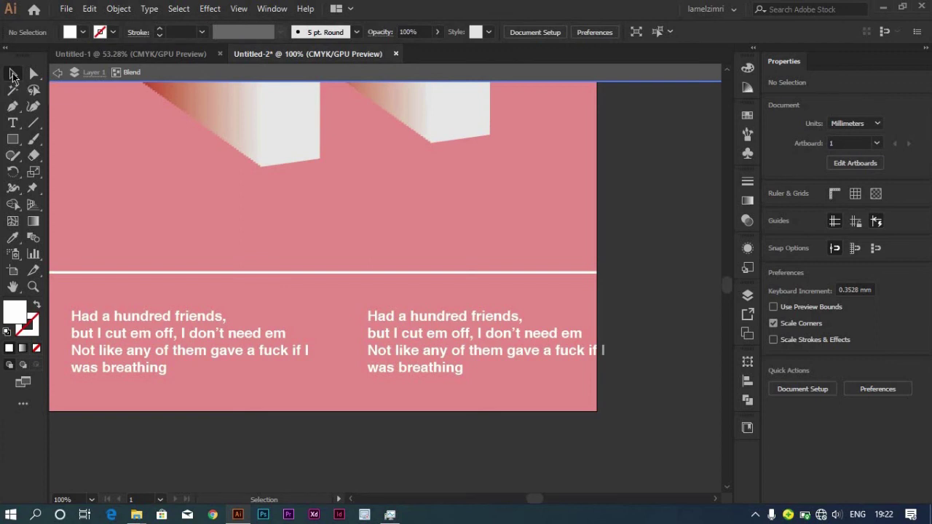
{"action": "left_click", "coordinate": [57, 73]}
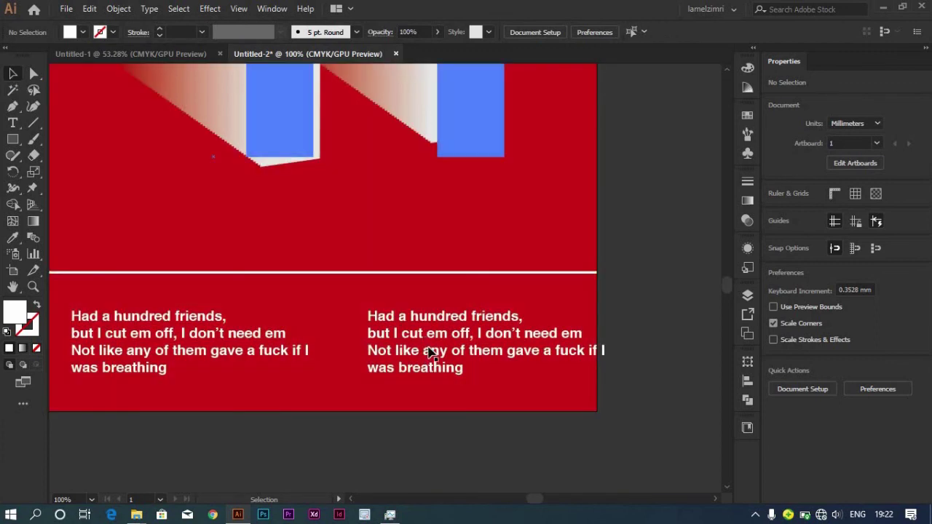
{"action": "left_click", "coordinate": [431, 355]}
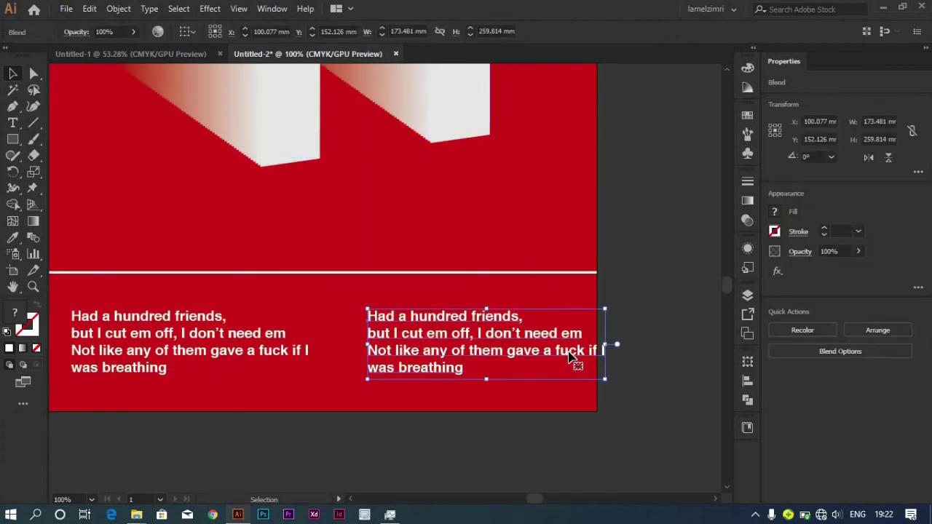
- Replace the copied lyric with '115' above '30th May' on two lines
{"action": "key", "text": "t"}
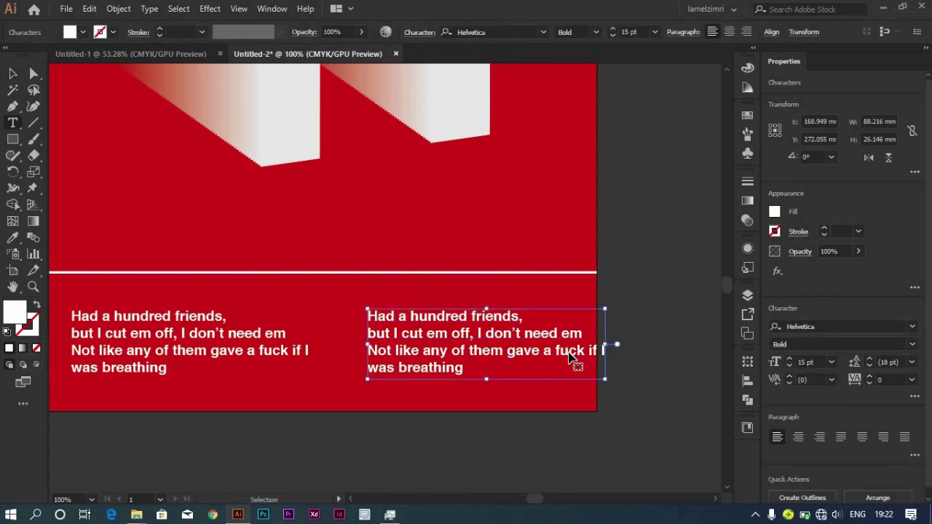
{"action": "left_click", "coordinate": [571, 355]}
{"action": "key", "text": "ctrl+a"}
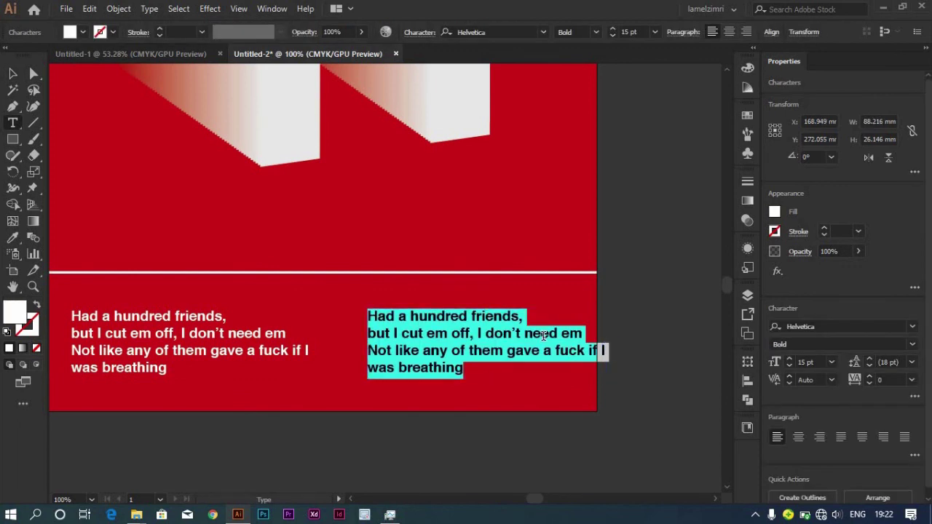
{"action": "type", "text": "30th"}
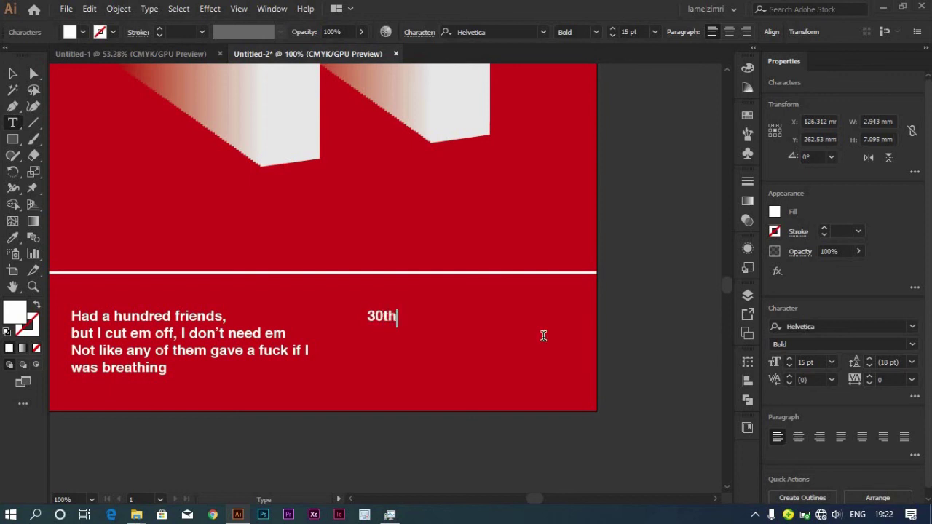
{"action": "type", "text": " M"}
{"action": "type", "text": "11"}
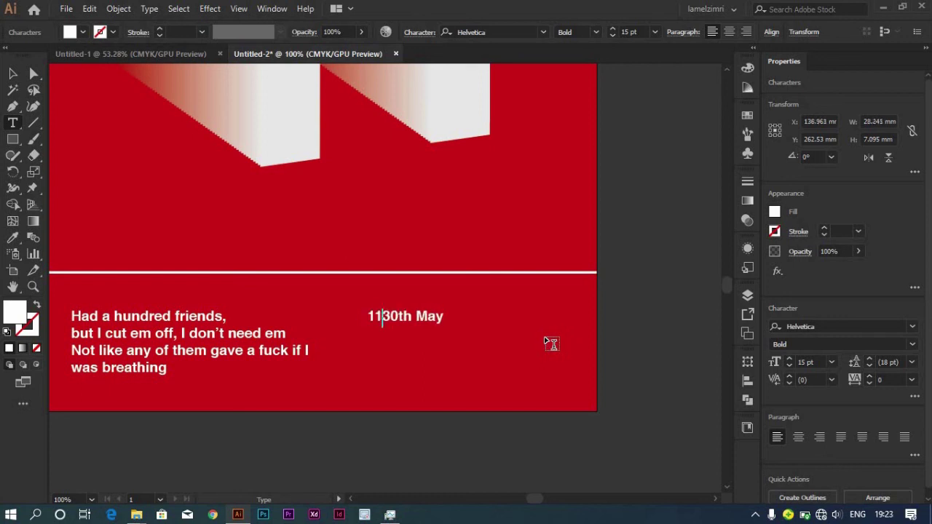
{"action": "type", "text": "5"}
{"action": "key", "text": "Return"}
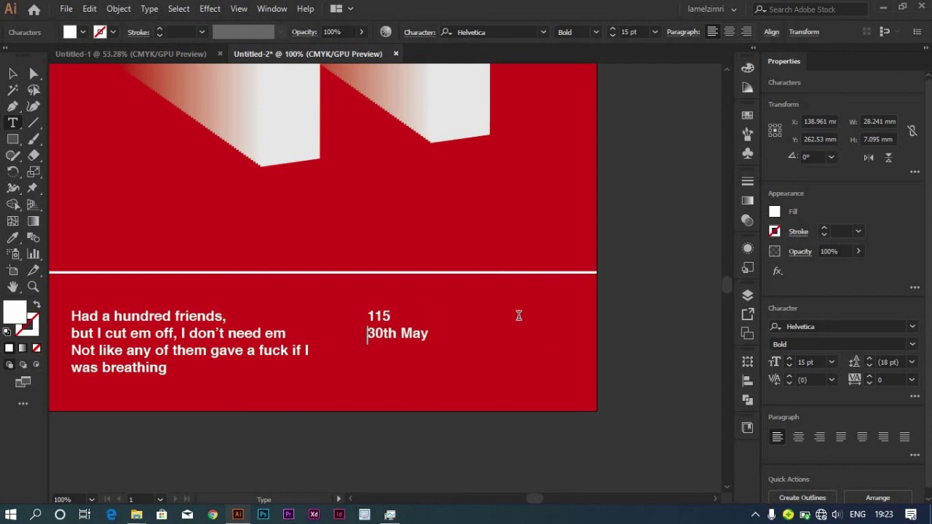
{"action": "key", "text": "ctrl+a"}
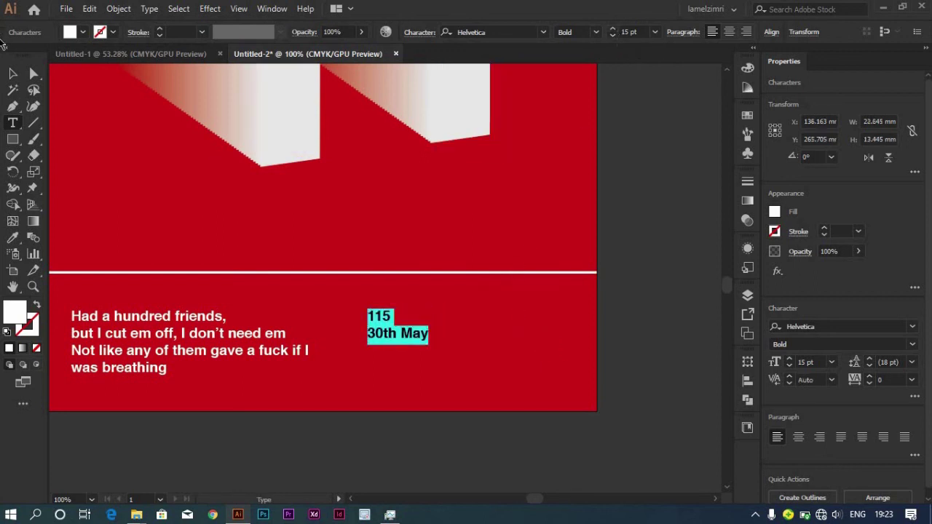
{"action": "key", "text": "Escape"}
- Undo the accidental move of the 3D H artwork
{"action": "left_click_drag", "start_coordinate": [379, 340], "coordinate": [486, 342]}
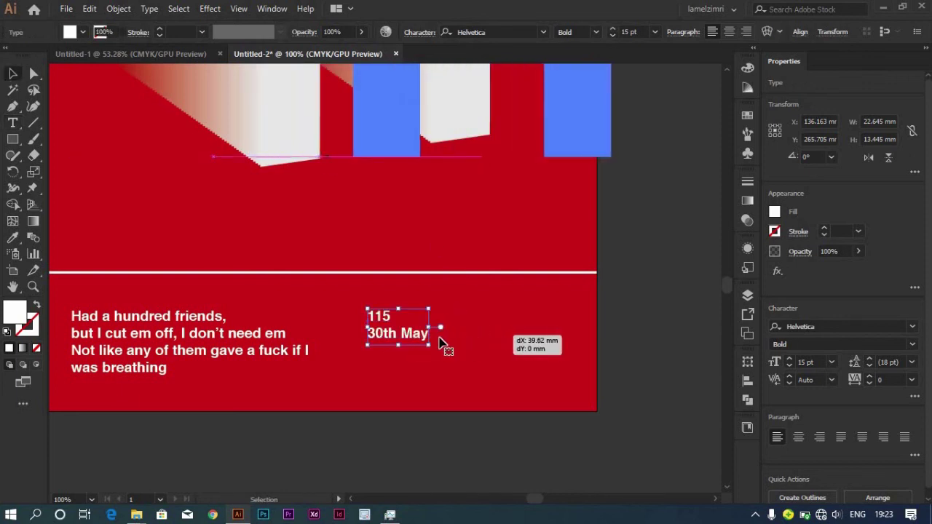
{"action": "left_click_drag", "start_coordinate": [487, 343], "coordinate": [408, 341]}
{"action": "key", "text": "ctrl+z"}
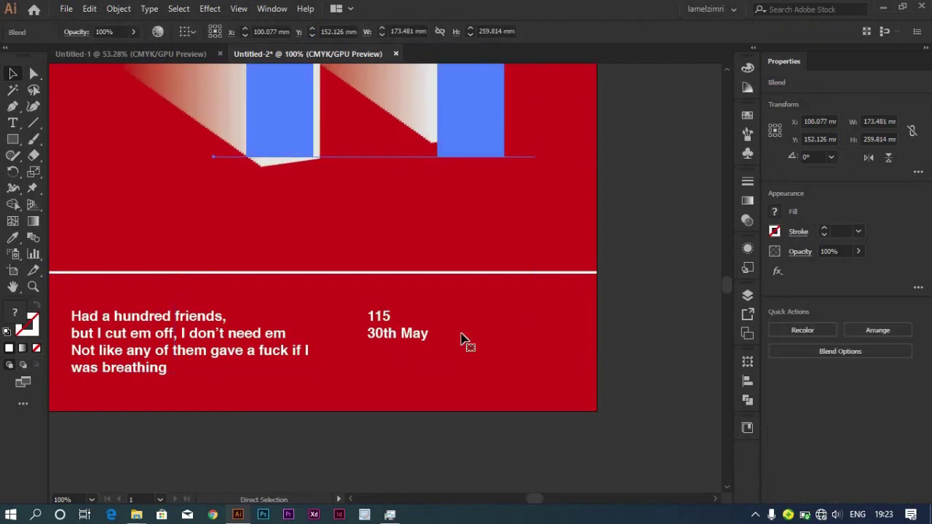
{"action": "key", "text": "ctrl+z"}
{"action": "key", "text": "ctrl+z"}
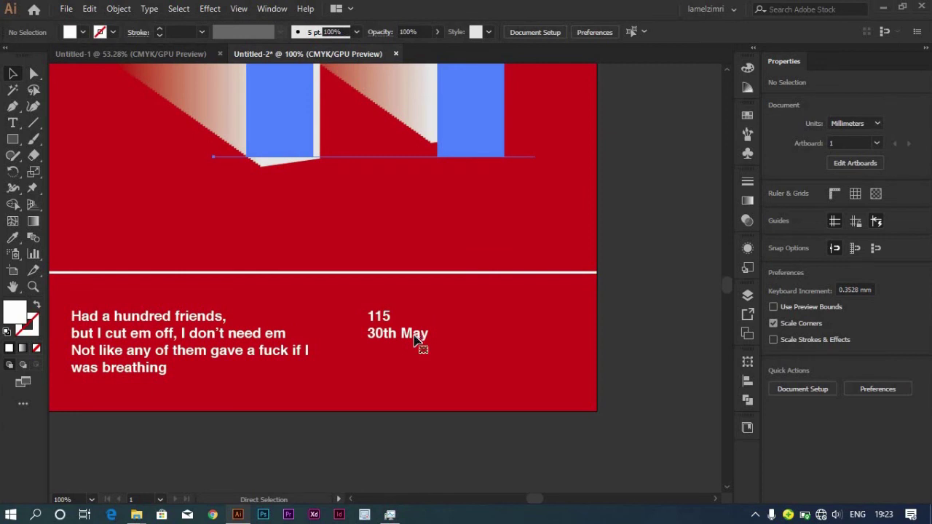
- Hide the 3D blended H using its visibility toggle in the Layers panel
{"action": "key", "text": "ctrl+z"}
{"action": "left_click", "coordinate": [747, 295]}
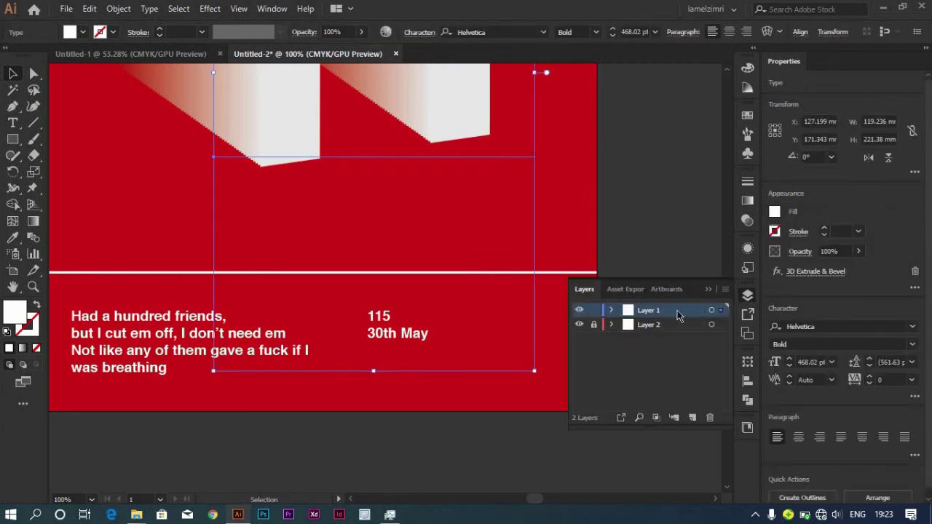
{"action": "left_click", "coordinate": [613, 312]}
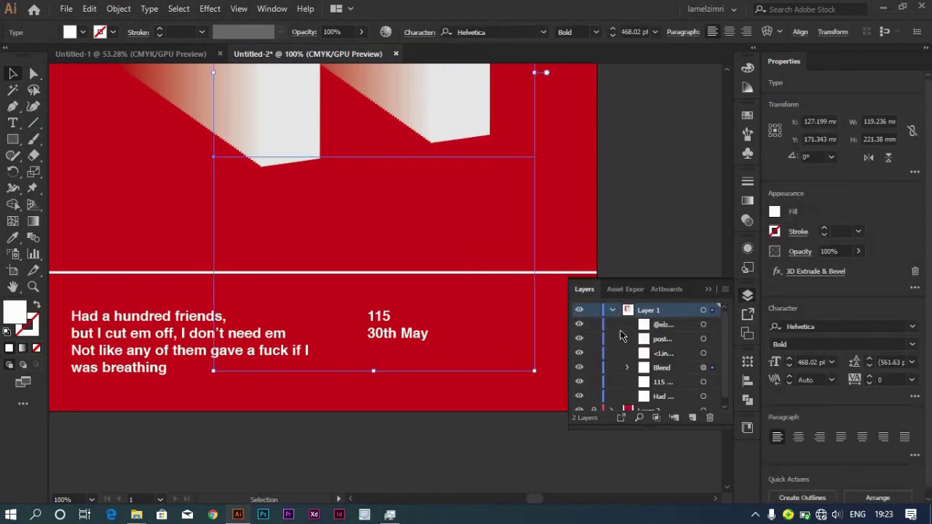
{"action": "scroll", "coordinate": [641, 350], "scroll_direction": "down", "scroll_amount": 1}
{"action": "left_click_drag", "start_coordinate": [387, 381], "coordinate": [385, 338]}
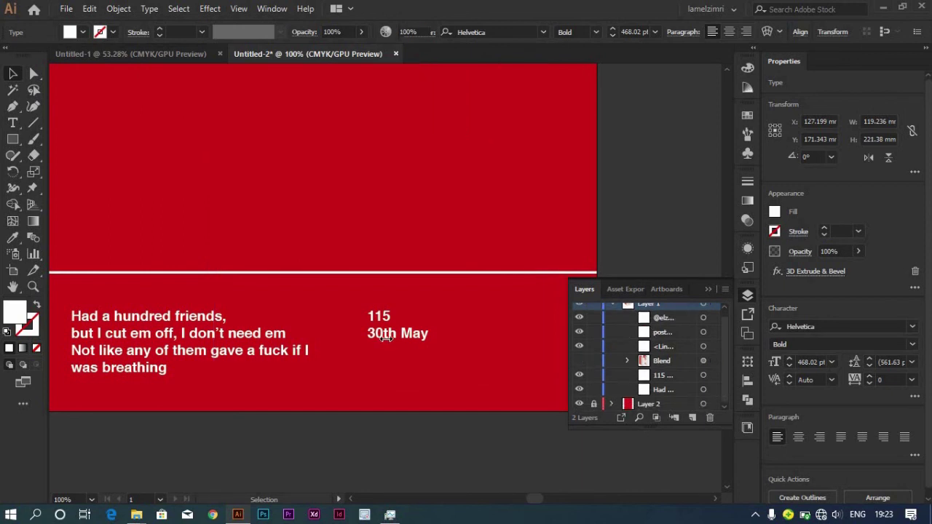
- Move the '115 / 30th May' date block near the right edge, slightly lower
{"action": "left_click", "coordinate": [394, 340]}
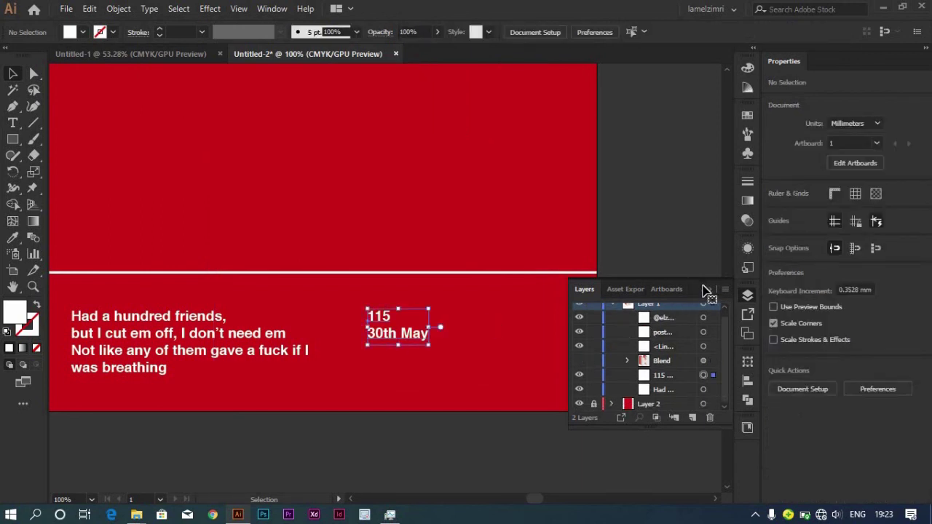
{"action": "left_click", "coordinate": [401, 338]}
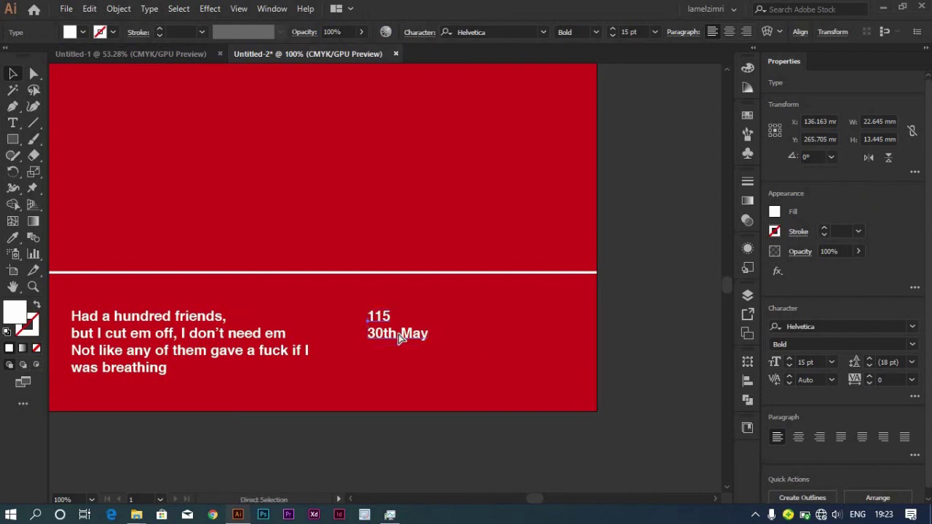
{"action": "left_click_drag", "start_coordinate": [399, 338], "coordinate": [527, 360]}
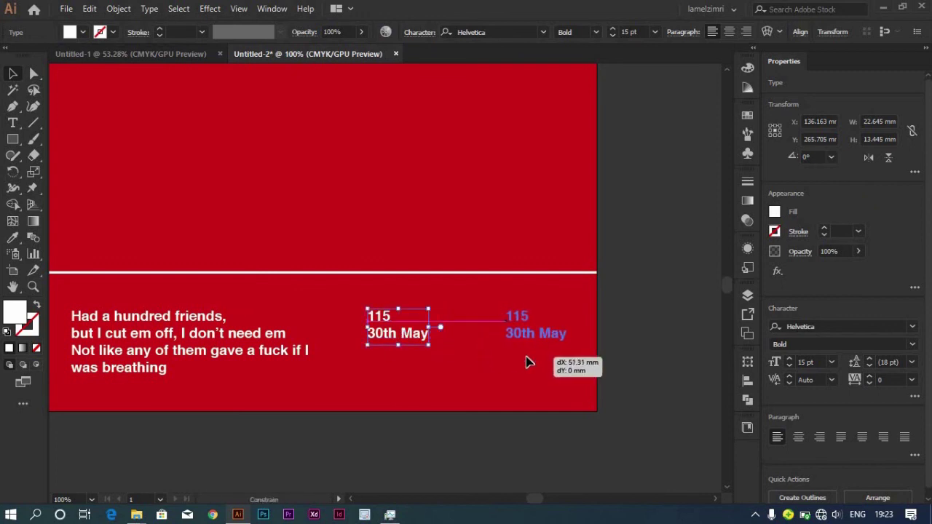
{"action": "mouse_move", "coordinate": [517, 360]}
{"action": "left_mouse_down"}
{"action": "mouse_move", "coordinate": [504, 347]}
{"action": "mouse_move", "coordinate": [501, 365]}
{"action": "mouse_move", "coordinate": [498, 328]}
{"action": "mouse_move", "coordinate": [468, 328]}
{"action": "left_mouse_up"}
- Enlarge the '115' to 41 pt, going via 36 pt and 42 pt
{"action": "double_click", "coordinate": [501, 348]}
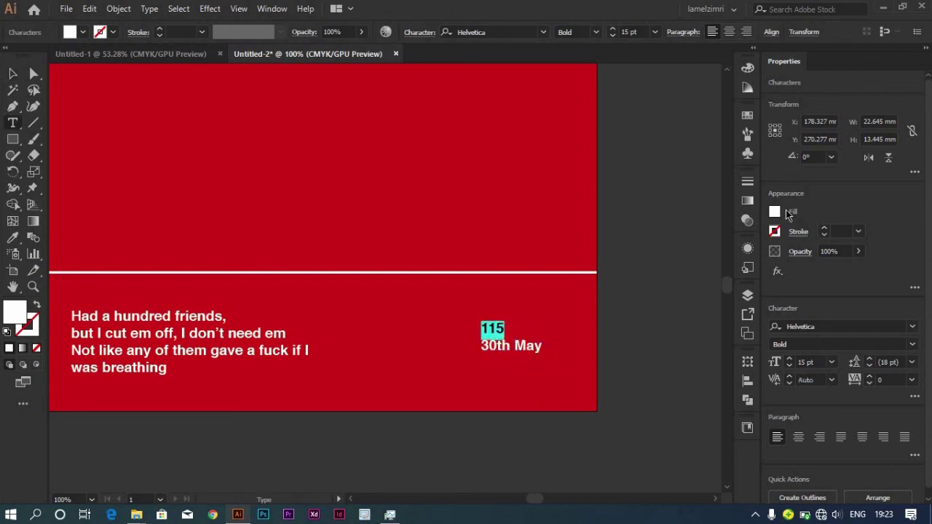
{"action": "left_click", "coordinate": [832, 362]}
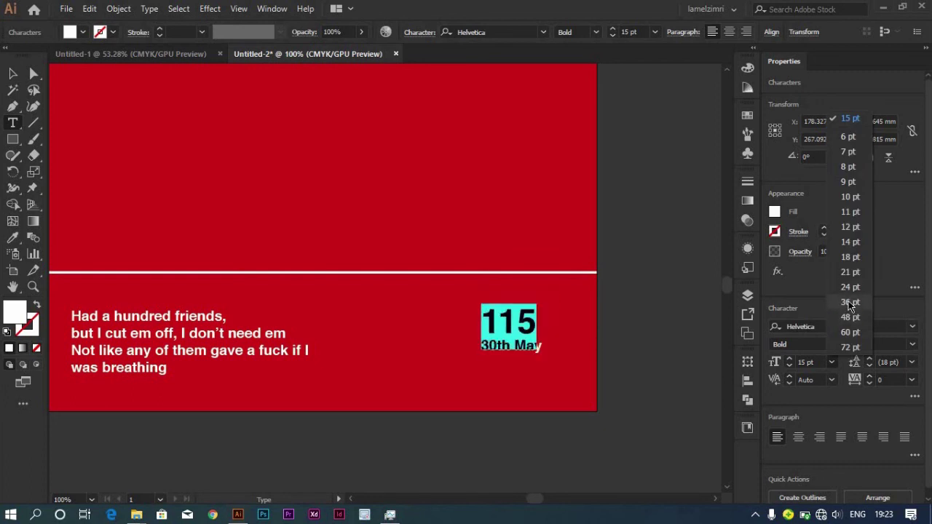
{"action": "left_click", "coordinate": [851, 303]}
{"action": "left_click", "coordinate": [789, 361]}
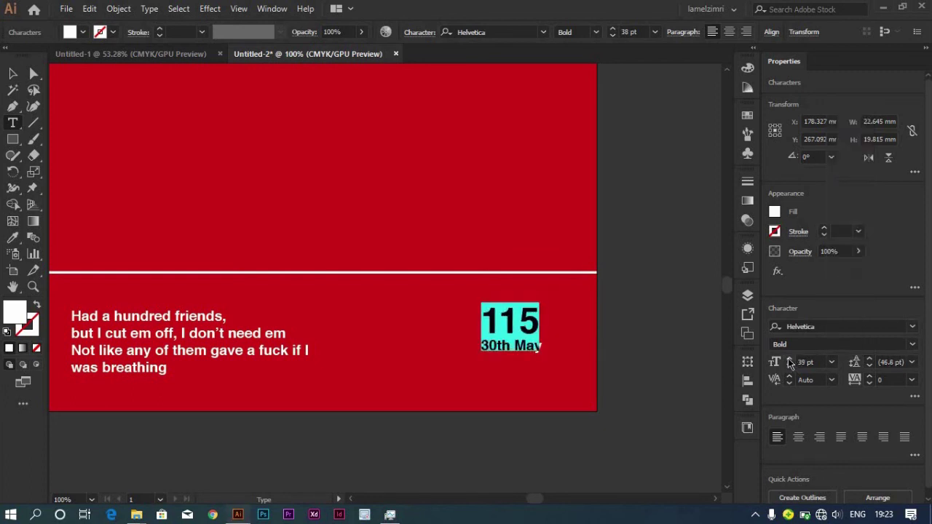
{"action": "left_click", "coordinate": [789, 367]}
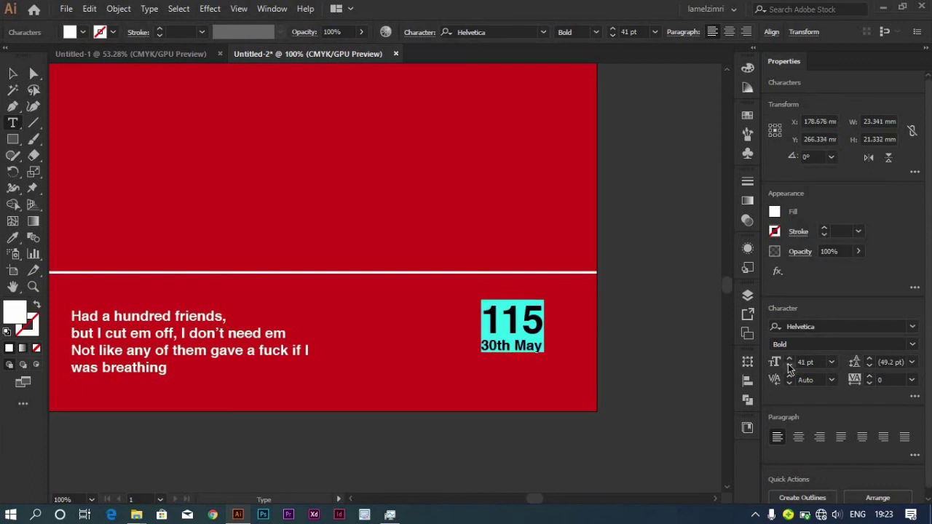
{"action": "left_click", "coordinate": [13, 74]}
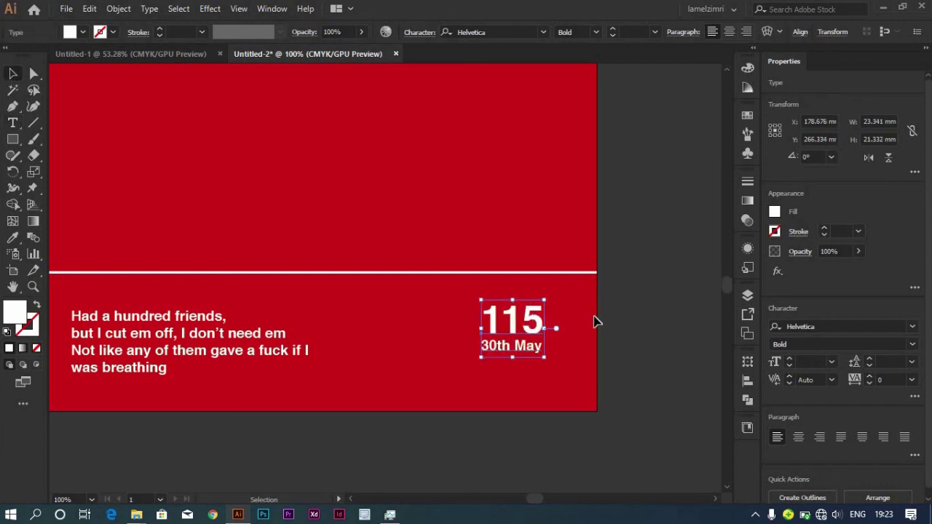
- Nudge the date block slightly lower and deselect everything
{"action": "left_click", "coordinate": [620, 330]}
{"action": "left_click_drag", "start_coordinate": [529, 332], "coordinate": [529, 343]}
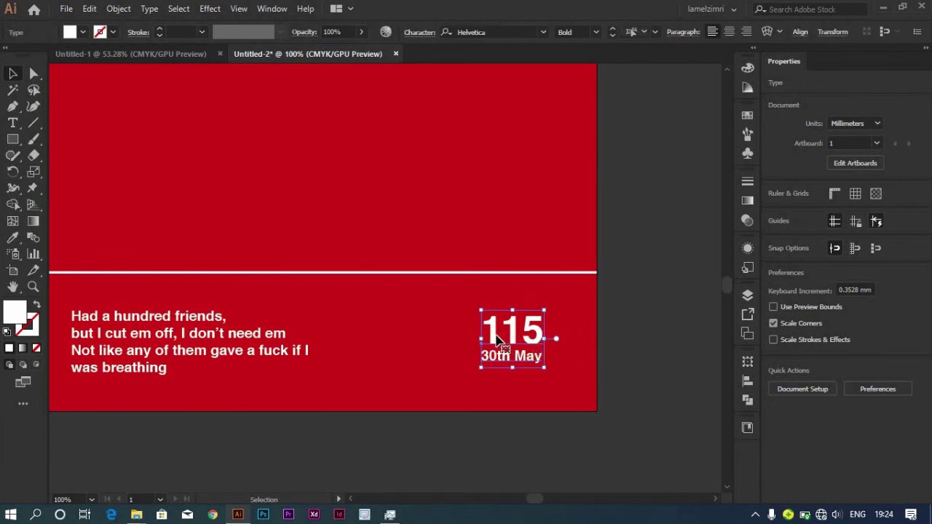
{"action": "left_click", "coordinate": [614, 232]}
{"action": "left_click", "coordinate": [450, 213]}
{"action": "scroll", "coordinate": [447, 210], "scroll_direction": "up", "scroll_amount": 3}
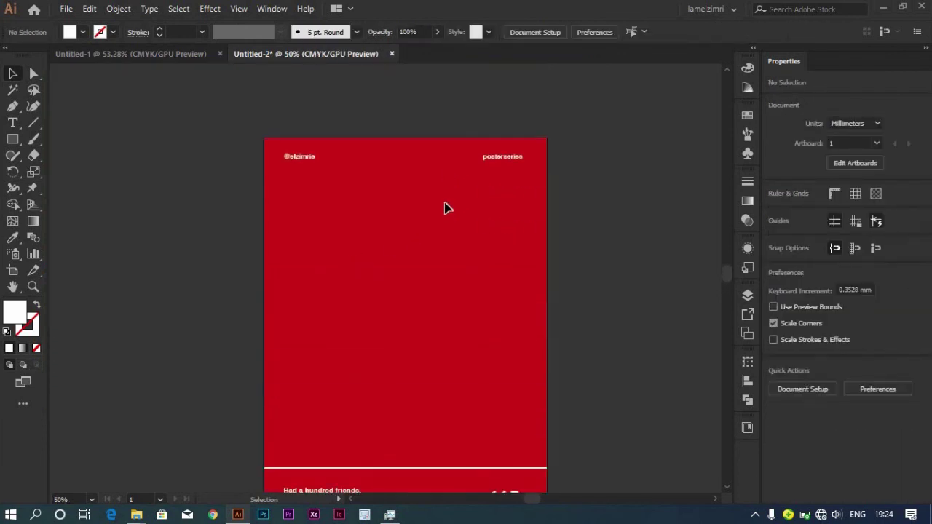
- Turn the 3D blended H's visibility back on in the Layers panel
{"action": "left_click", "coordinate": [748, 294]}
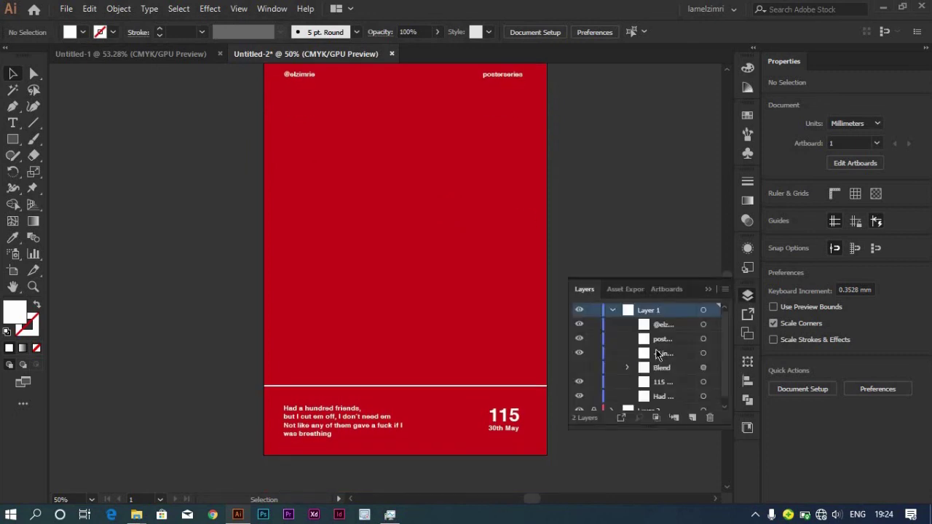
{"action": "left_click", "coordinate": [580, 368]}
{"action": "left_click", "coordinate": [708, 291]}
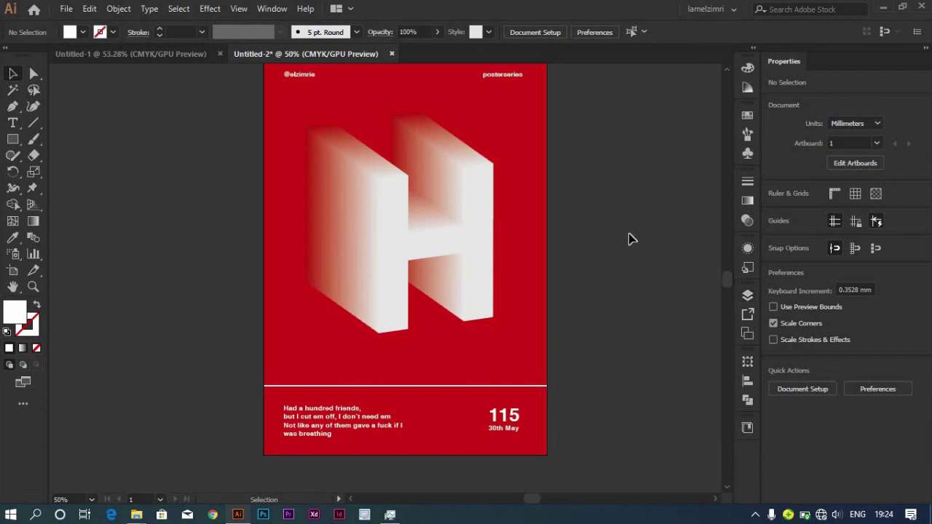
{"action": "scroll", "coordinate": [617, 240], "scroll_direction": "down", "scroll_amount": 1}
{"action": "scroll", "coordinate": [604, 240], "scroll_direction": "up", "scroll_amount": 1}
{"action": "scroll", "coordinate": [582, 233], "scroll_direction": "up", "scroll_amount": 1}
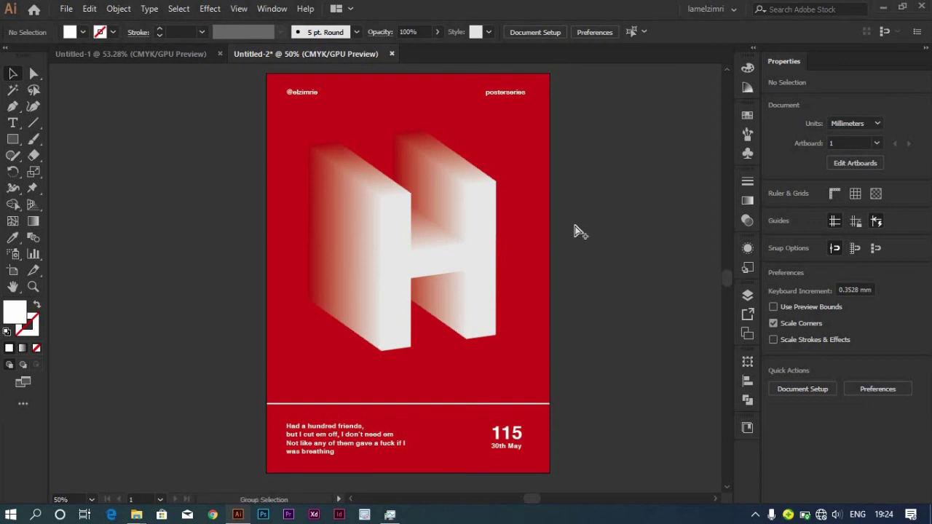
{"action": "key", "text": "ctrl+alt+e"}
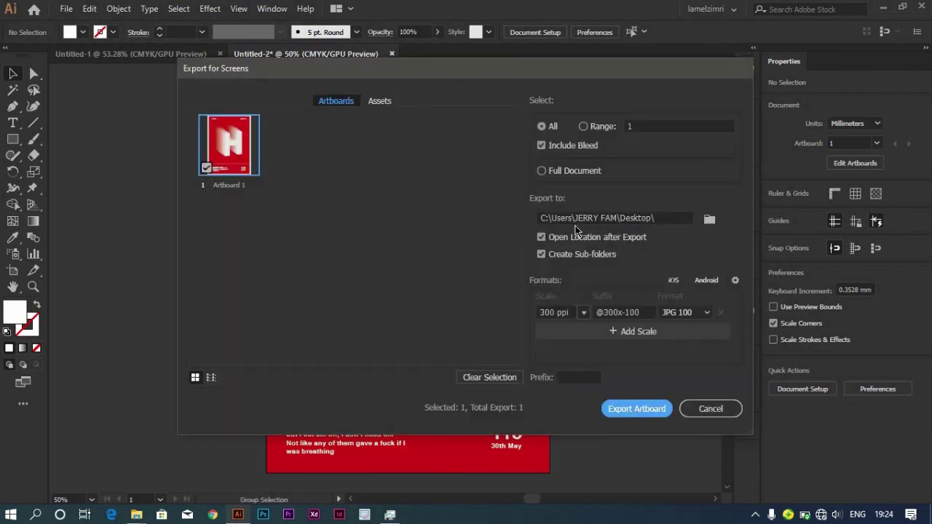